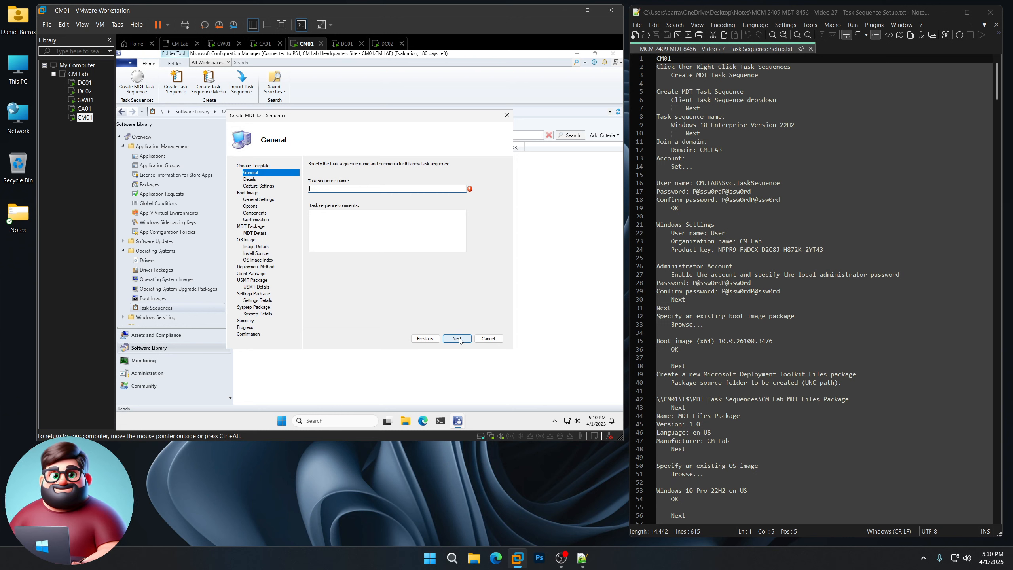
Name the new MDT task sequence "Windows 10 Enterprise Version 22H2", copying the name from the notes, and continue to the details page.
{"action": "left_click", "coordinate": [795, 126]}
{"action": "left_click_drag", "start_coordinate": [796, 127], "coordinate": [671, 125]}
{"action": "right_click", "coordinate": [684, 125]}
{"action": "left_click", "coordinate": [708, 139]}
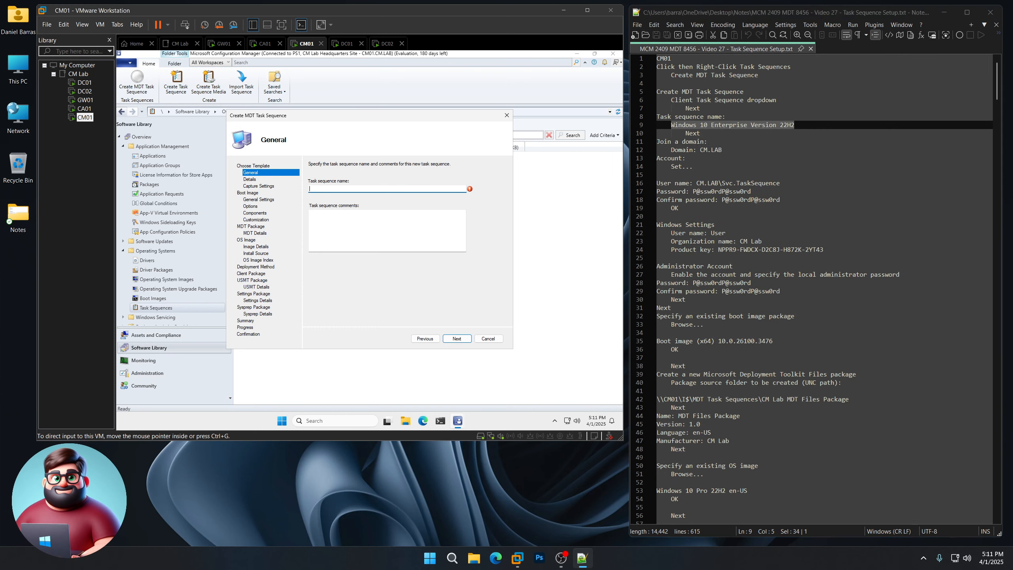
{"action": "key", "text": "ctrl+v"}
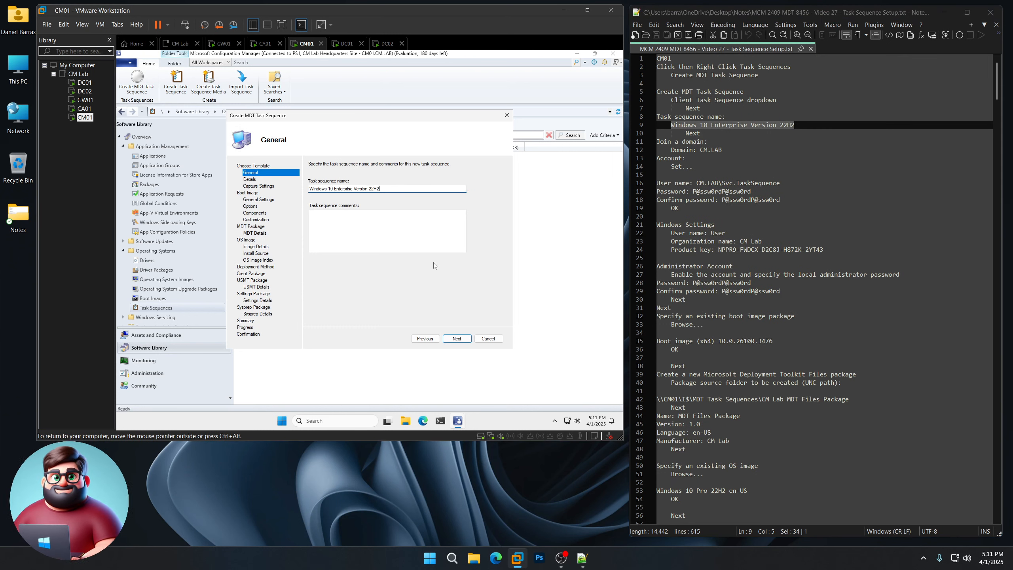
{"action": "left_click", "coordinate": [457, 338]}
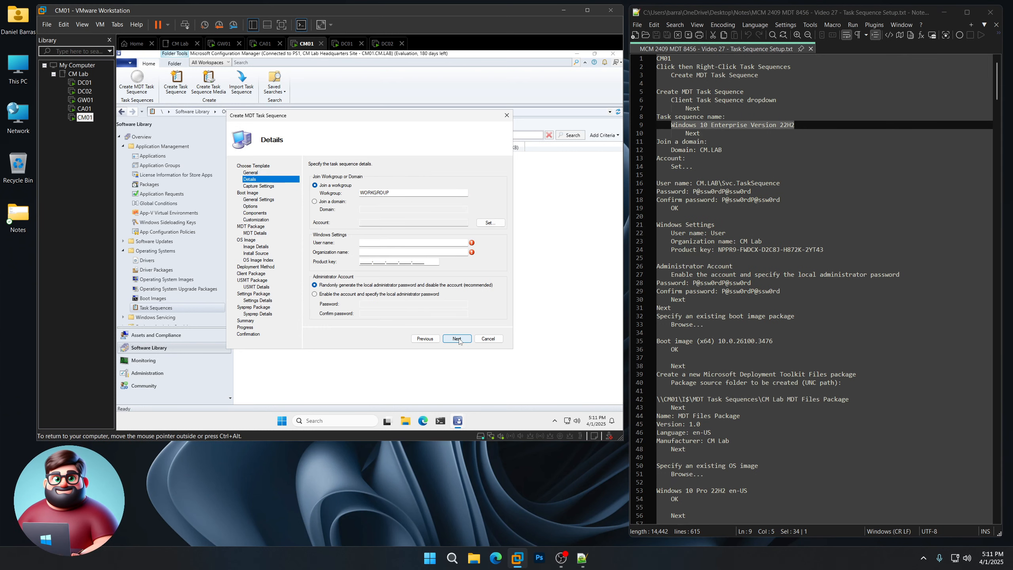
Set the task sequence to join the domain CM.LAB and enter CM.LAB\Svc.TaskSequence as the joining account's user name.
{"action": "left_click", "coordinate": [339, 202]}
{"action": "left_click", "coordinate": [375, 209]}
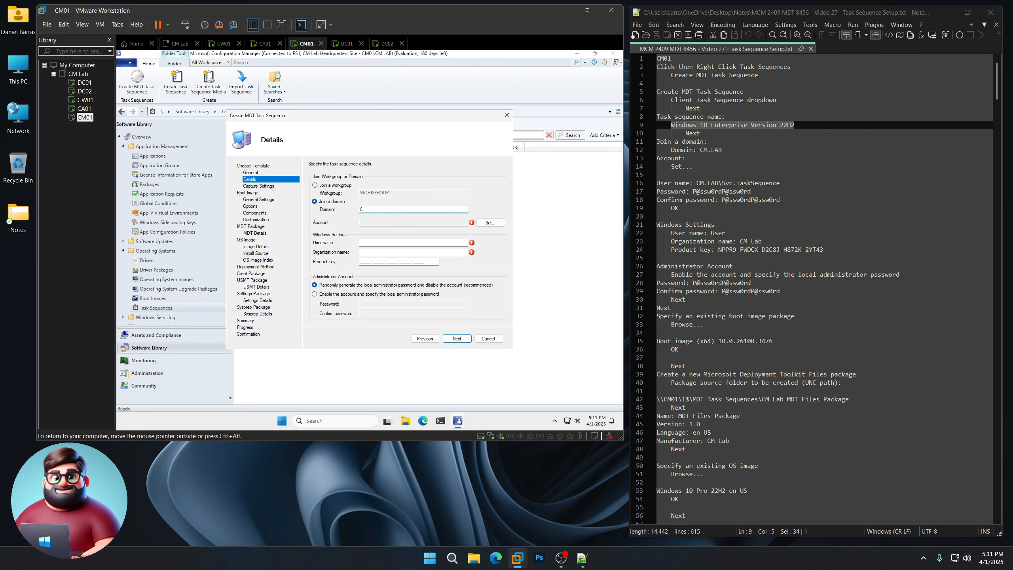
{"action": "left_click", "coordinate": [491, 223]}
{"action": "left_click_drag", "start_coordinate": [783, 183], "coordinate": [697, 183]}
{"action": "right_click", "coordinate": [702, 184]}
{"action": "left_click", "coordinate": [728, 199]}
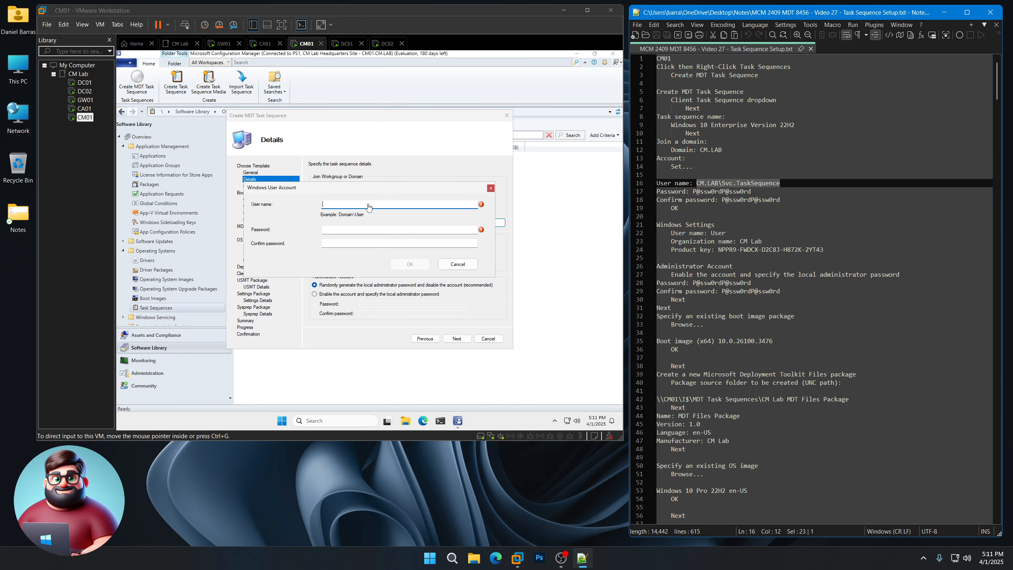
{"action": "left_click", "coordinate": [369, 208]}
{"action": "key", "text": "ctrl+v"}
Copy the domain-join account's password from the notes, enter it in the password and confirmation fields, and accept the account.
{"action": "left_click_drag", "start_coordinate": [753, 191], "coordinate": [694, 192]}
{"action": "right_click", "coordinate": [703, 192]}
{"action": "left_click", "coordinate": [727, 210]}
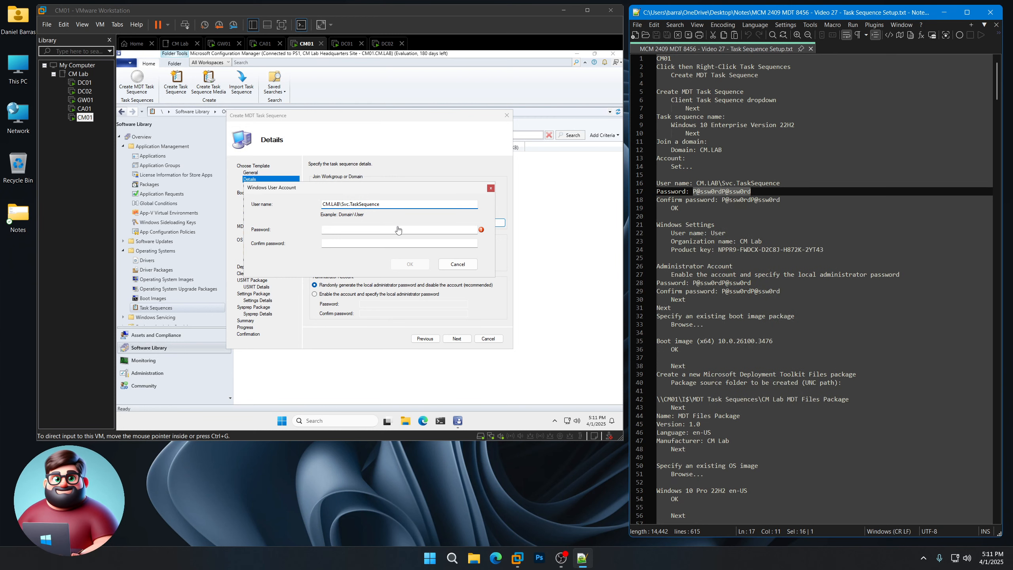
{"action": "left_click", "coordinate": [399, 230]}
{"action": "key", "text": "ctrl+v"}
{"action": "key", "text": "Tab"}
{"action": "key", "text": "ctrl+v"}
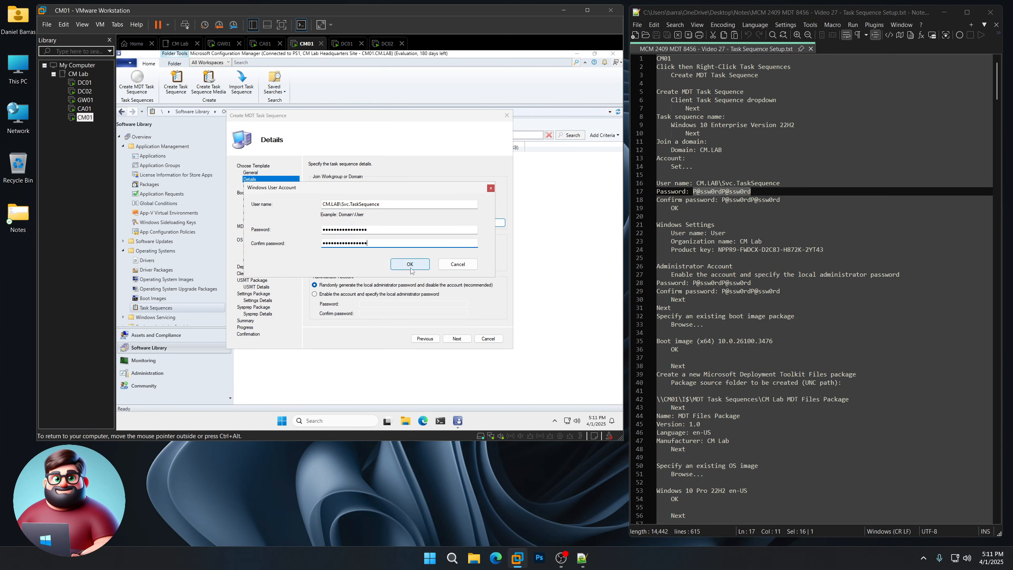
{"action": "left_click", "coordinate": [411, 265]}
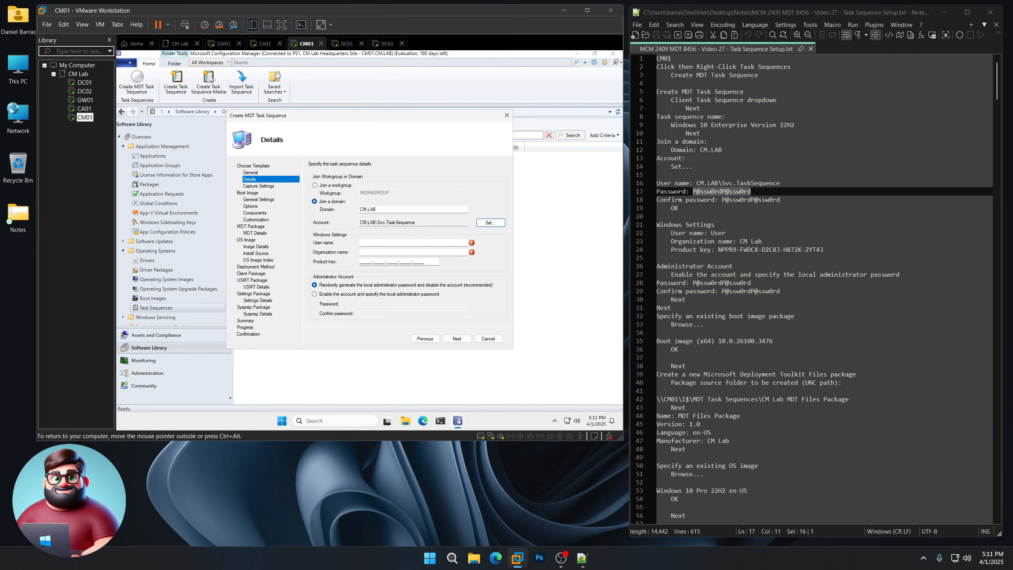
Set the Windows user name to "User" and the organization name to "CM Lab".
{"action": "left_click", "coordinate": [410, 243]}
{"action": "type", "text": "User"}
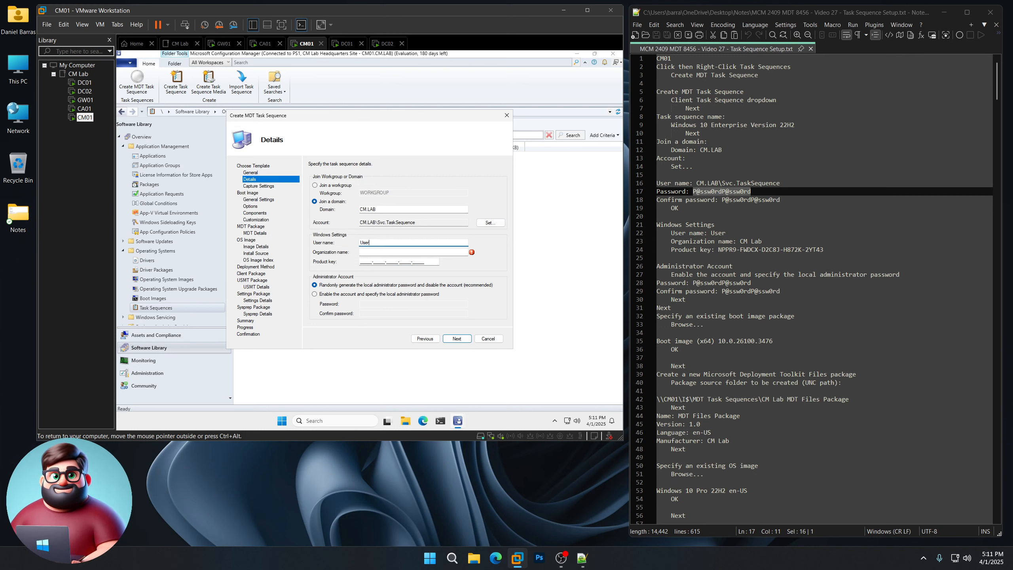
{"action": "key", "text": "Tab"}
{"action": "type", "text": "CM"}
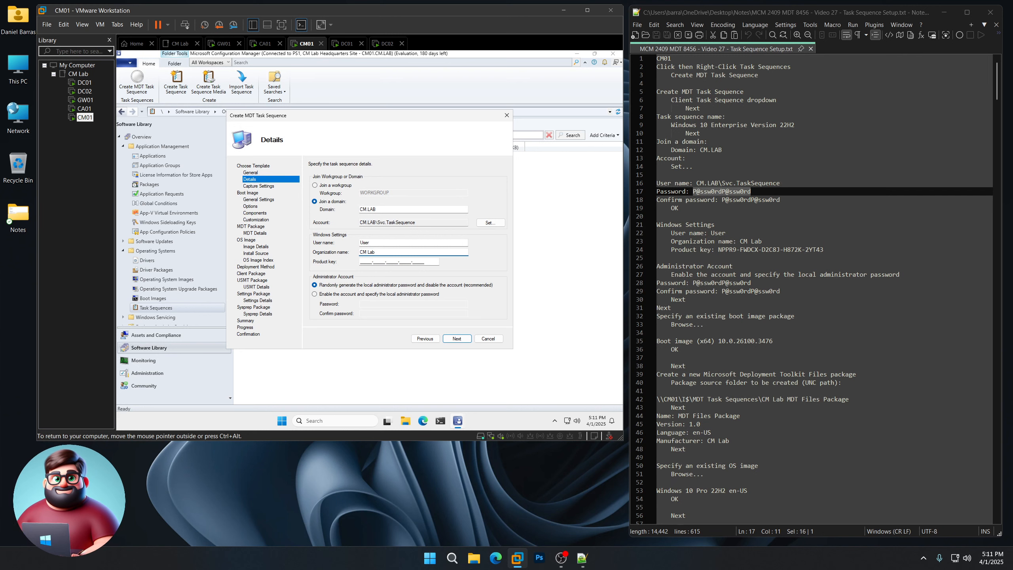
Copy the Windows product key from the notes and enter it in the product key field.
{"action": "left_click_drag", "start_coordinate": [823, 252], "coordinate": [718, 252]}
{"action": "right_click", "coordinate": [730, 252]}
{"action": "left_click", "coordinate": [753, 265]}
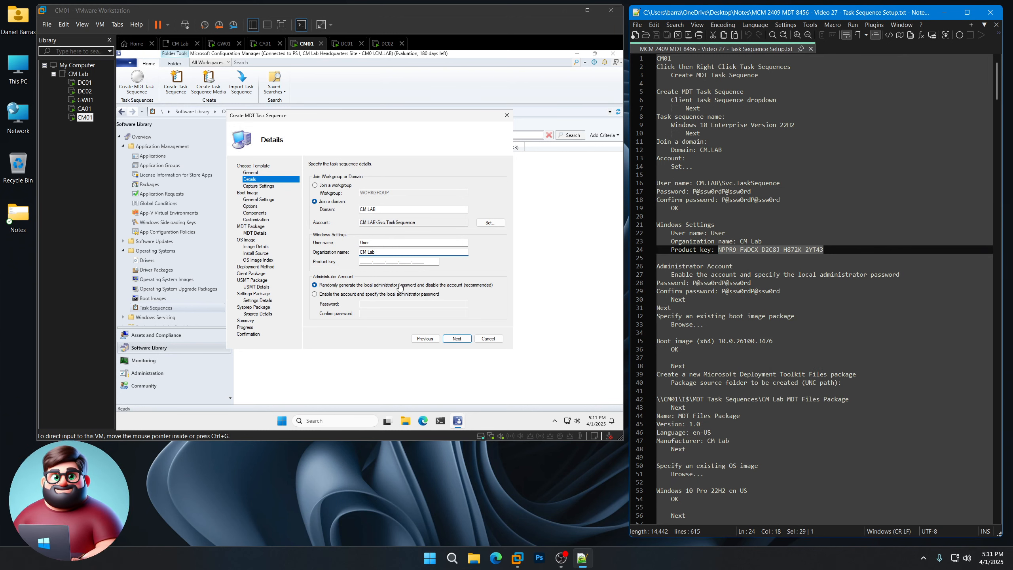
{"action": "left_click", "coordinate": [362, 263]}
{"action": "key", "text": "ctrl+v"}
Enable the local administrator account, enter and confirm its password from the notes, and continue past the default capture settings.
{"action": "left_click", "coordinate": [314, 295]}
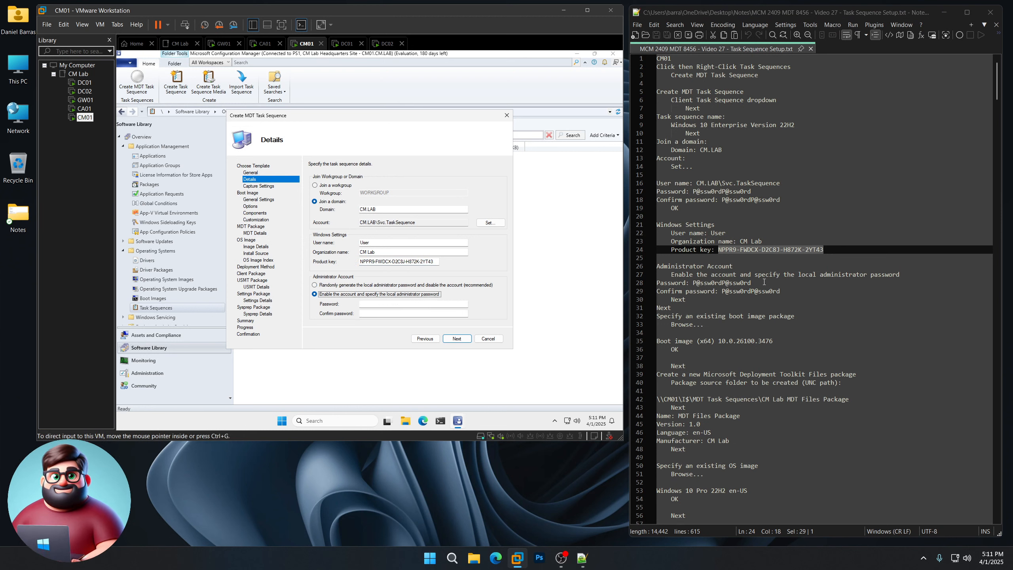
{"action": "left_click_drag", "start_coordinate": [790, 291], "coordinate": [724, 291]}
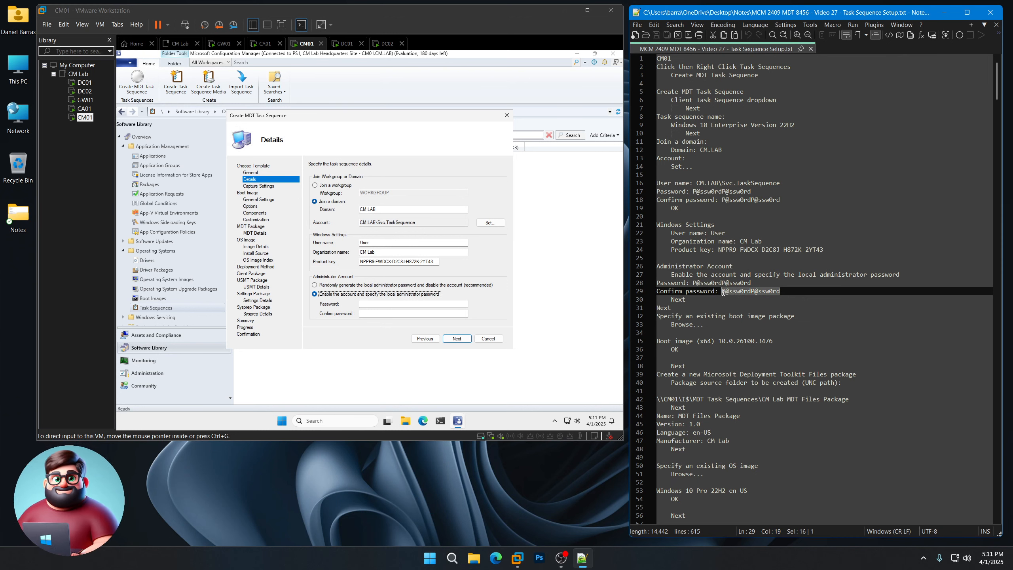
{"action": "right_click", "coordinate": [733, 291]}
{"action": "left_click", "coordinate": [747, 305]}
{"action": "left_click", "coordinate": [379, 304]}
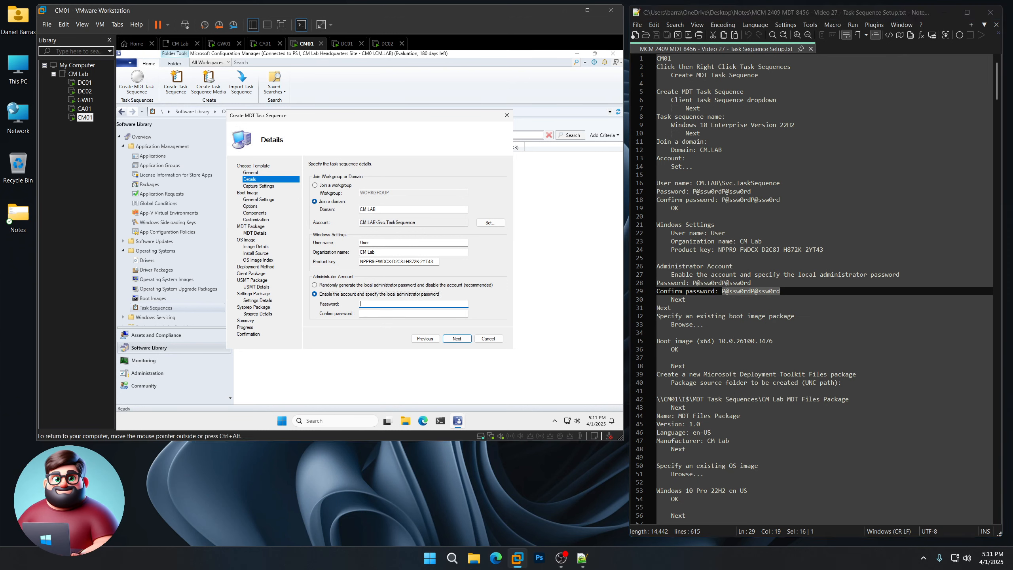
{"action": "key", "text": "ctrl+v"}
{"action": "key", "text": "Tab"}
{"action": "key", "text": "ctrl+v"}
{"action": "left_click", "coordinate": [457, 339]}
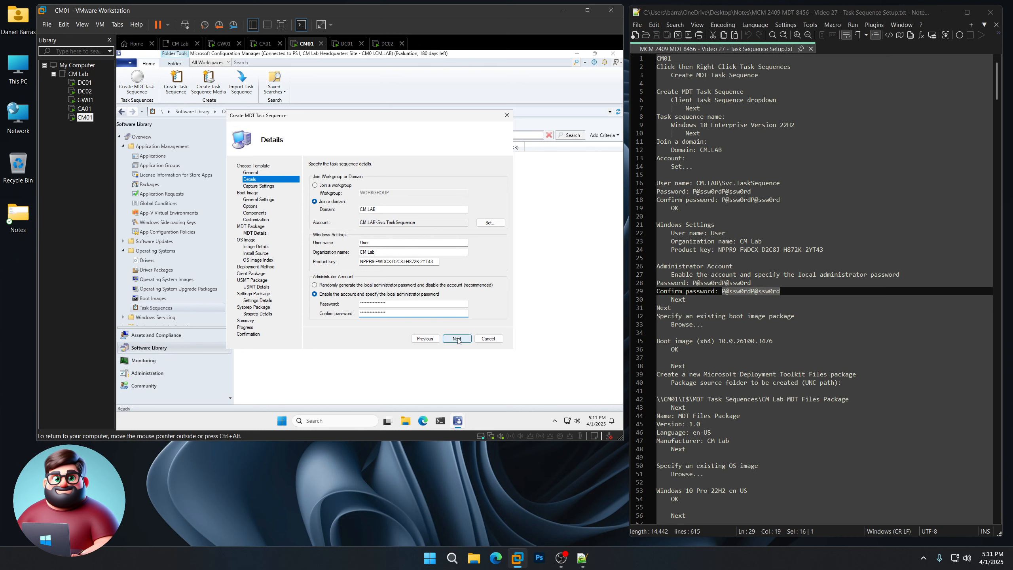
{"action": "left_click", "coordinate": [458, 339]}
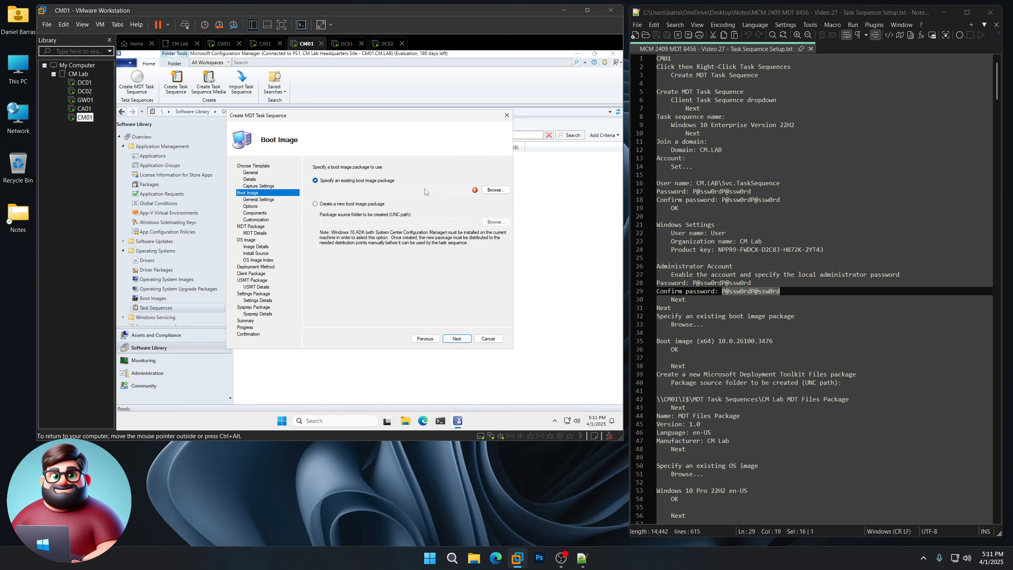
Choose Boot image (x64) 10.0.26100.3624 as the existing boot image package and continue.
{"action": "scroll", "coordinate": [729, 358], "scroll_direction": "down", "scroll_amount": 3}
{"action": "scroll", "coordinate": [729, 358], "scroll_direction": "down", "scroll_amount": 2}
{"action": "left_click", "coordinate": [497, 190]}
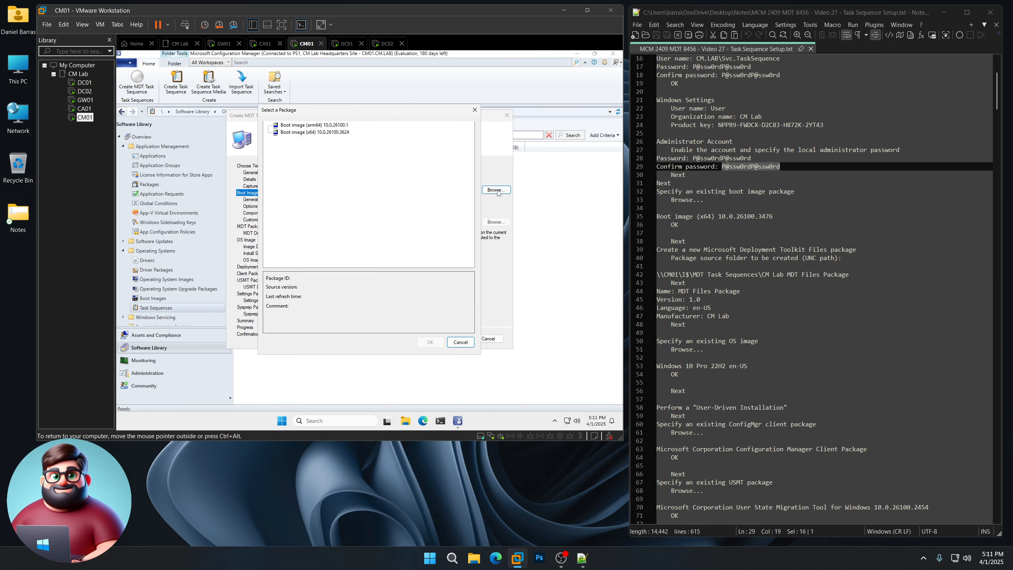
{"action": "left_click", "coordinate": [301, 134]}
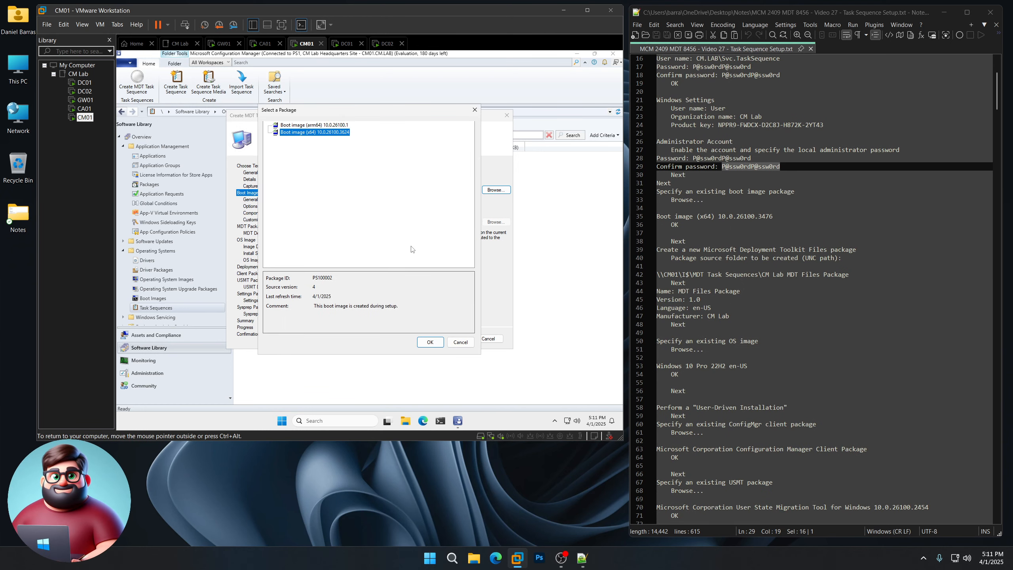
{"action": "left_click", "coordinate": [430, 343]}
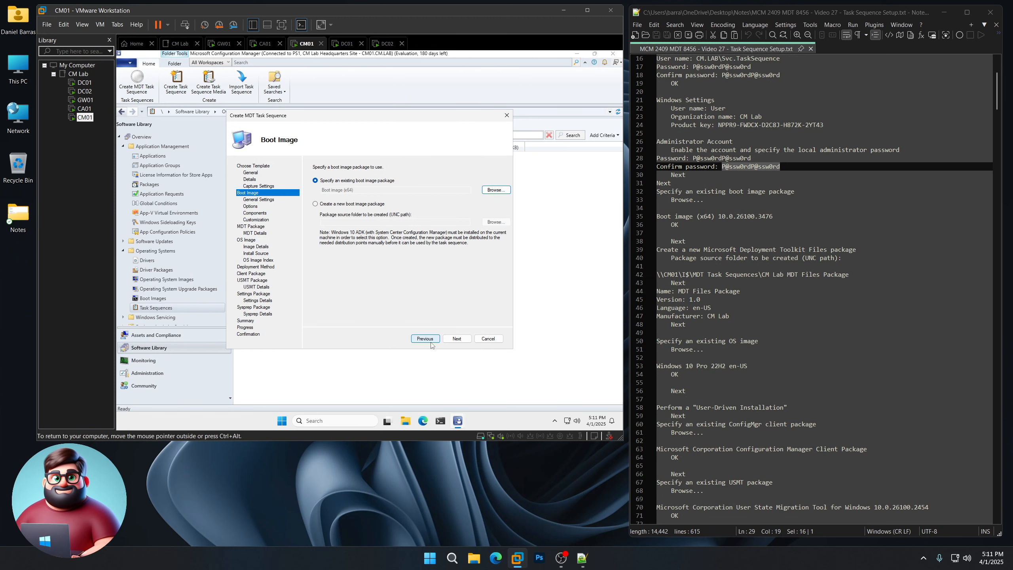
{"action": "left_click", "coordinate": [457, 340]}
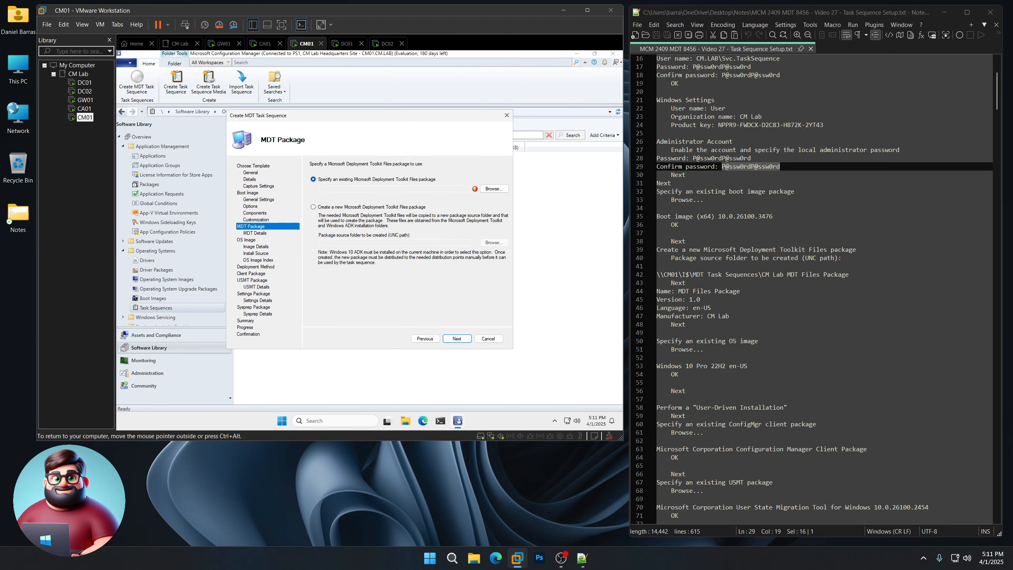
Create a new Microsoft Deployment Toolkit Files package with source folder \\CM01\I$\MDT Task Sequences\CM Lab MDT Files Package.
{"action": "left_click", "coordinate": [337, 207]}
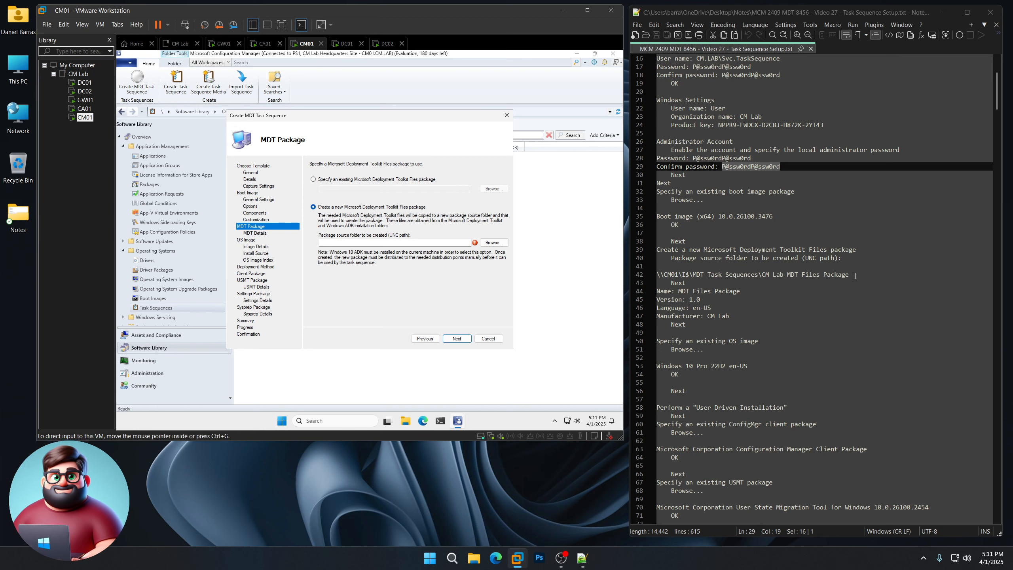
{"action": "left_click_drag", "start_coordinate": [855, 275], "coordinate": [652, 274]}
{"action": "right_click", "coordinate": [681, 277]}
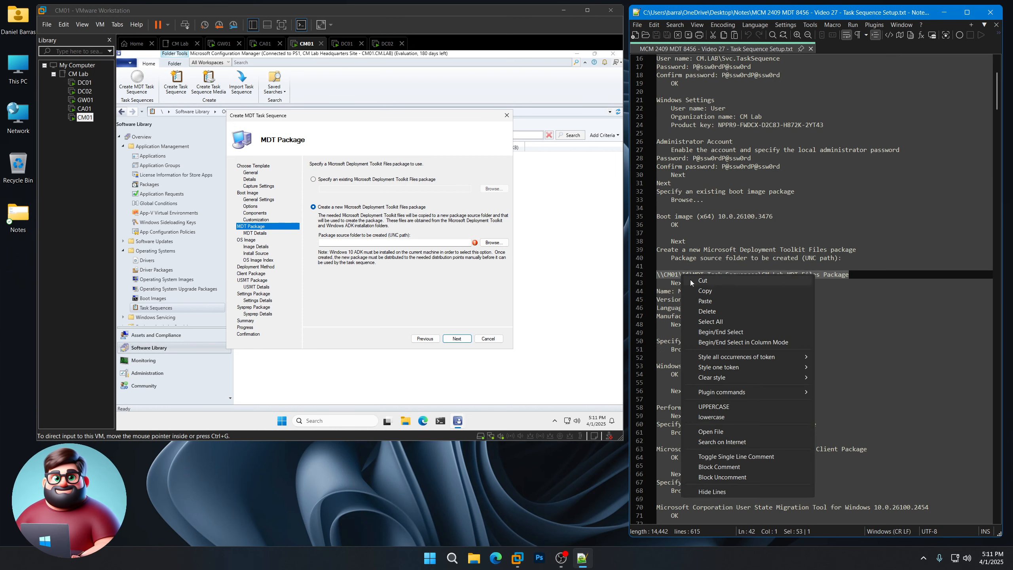
{"action": "left_click", "coordinate": [705, 290]}
{"action": "left_click", "coordinate": [381, 243]}
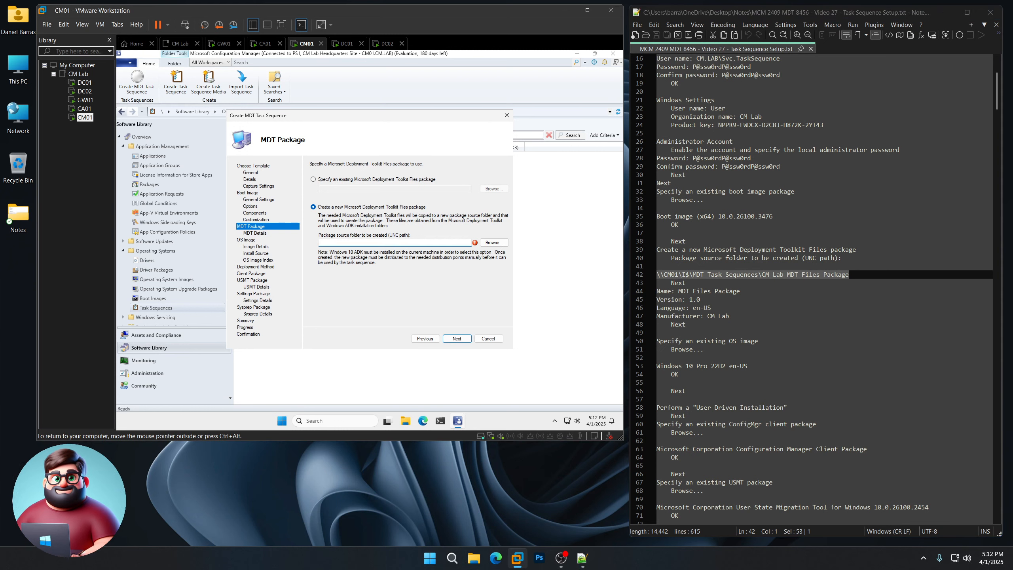
{"action": "key", "text": "ctrl+v"}
{"action": "left_click", "coordinate": [458, 339]}
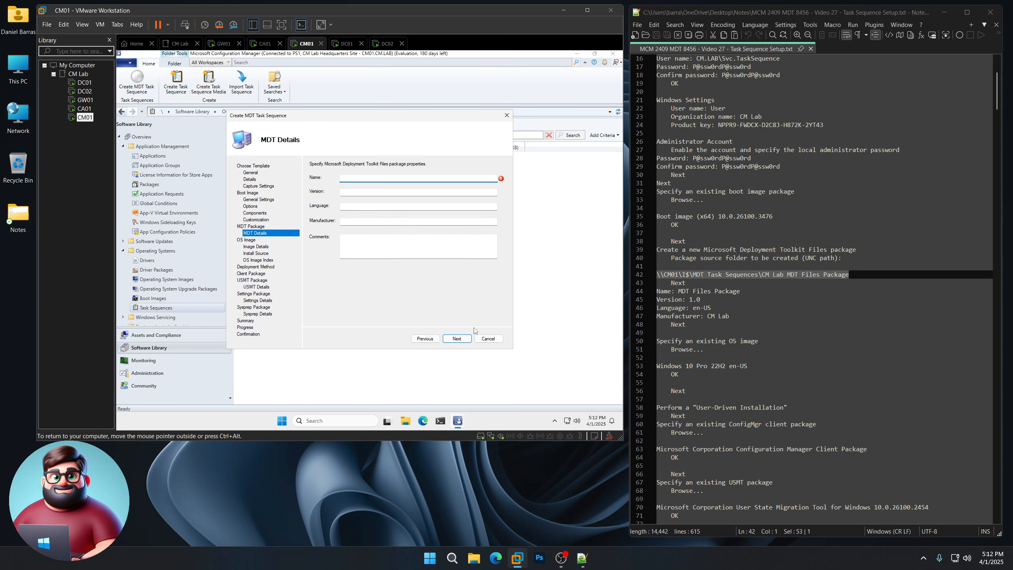
Fill in the MDT package details: name MDT Files Package, version 1.0, language en-US, manufacturer CM Lab.
{"action": "type", "text": "MDT Files Package"}
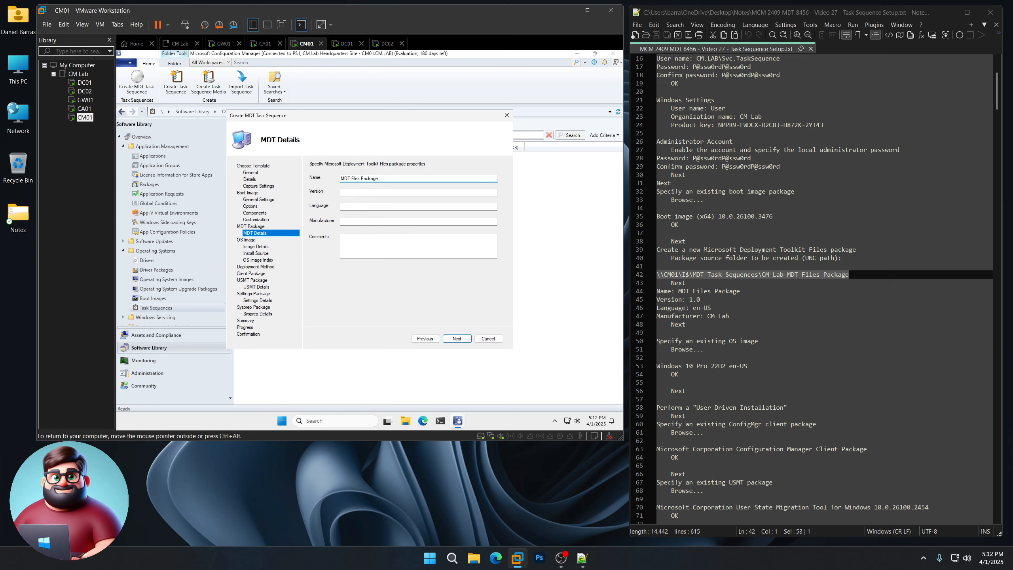
{"action": "key", "text": "Tab"}
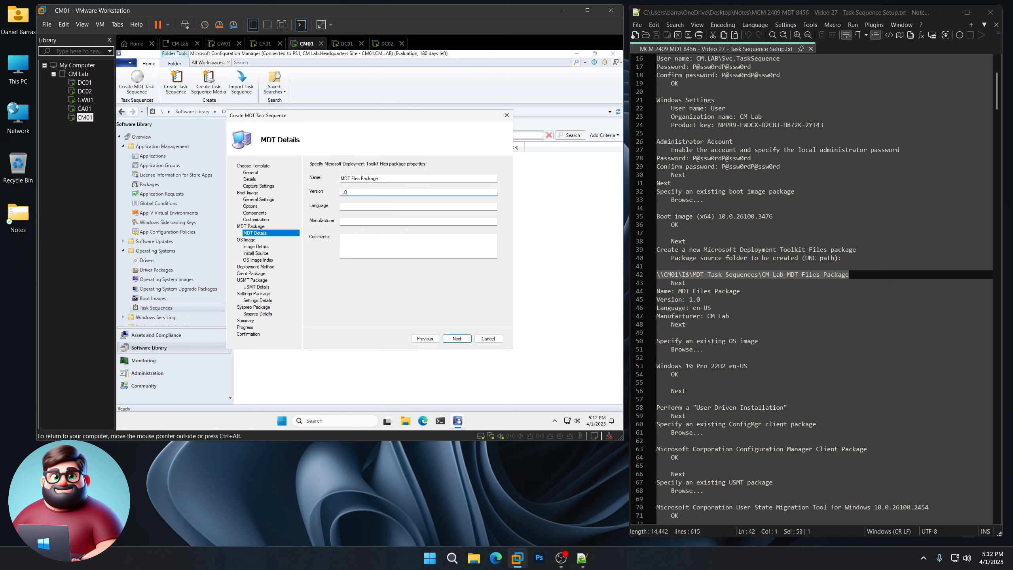
{"action": "key", "text": "Tab"}
{"action": "type", "text": "e"}
{"action": "key", "text": "Tab"}
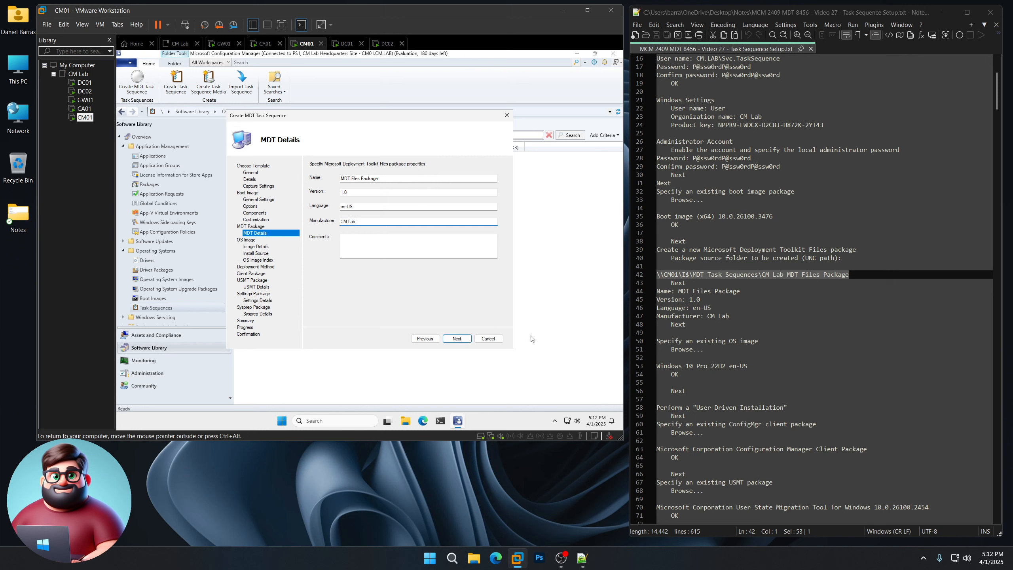
{"action": "left_click", "coordinate": [444, 340]}
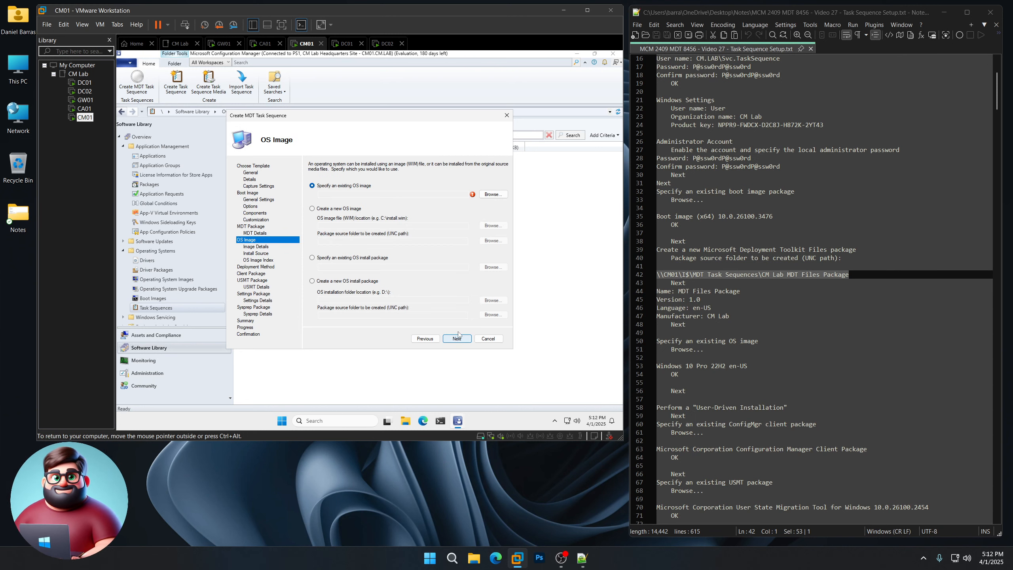
Choose Windows 10 Pro 22H2 en-US as the existing OS image and continue.
{"action": "left_click", "coordinate": [496, 194]}
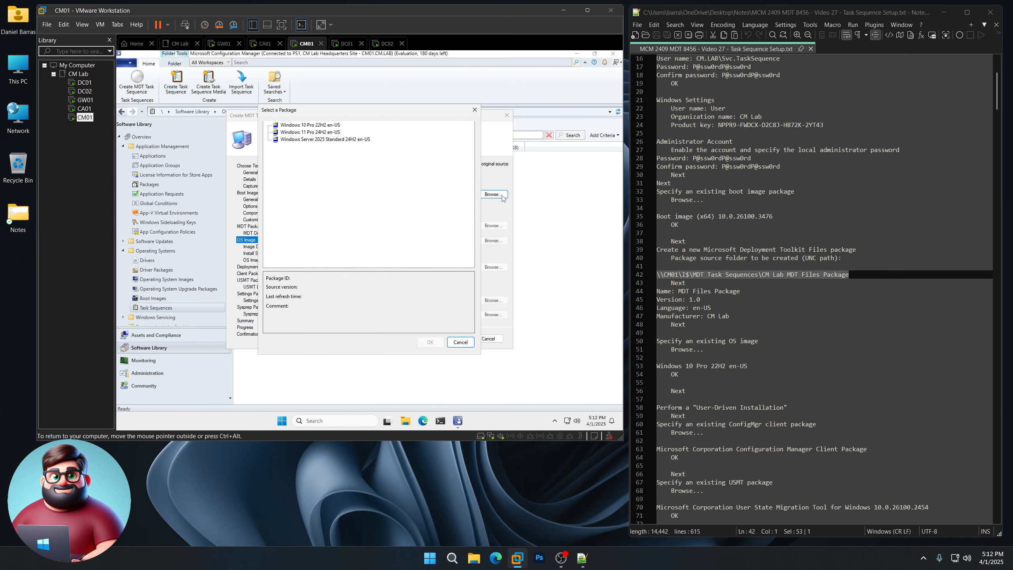
{"action": "left_click", "coordinate": [314, 125]}
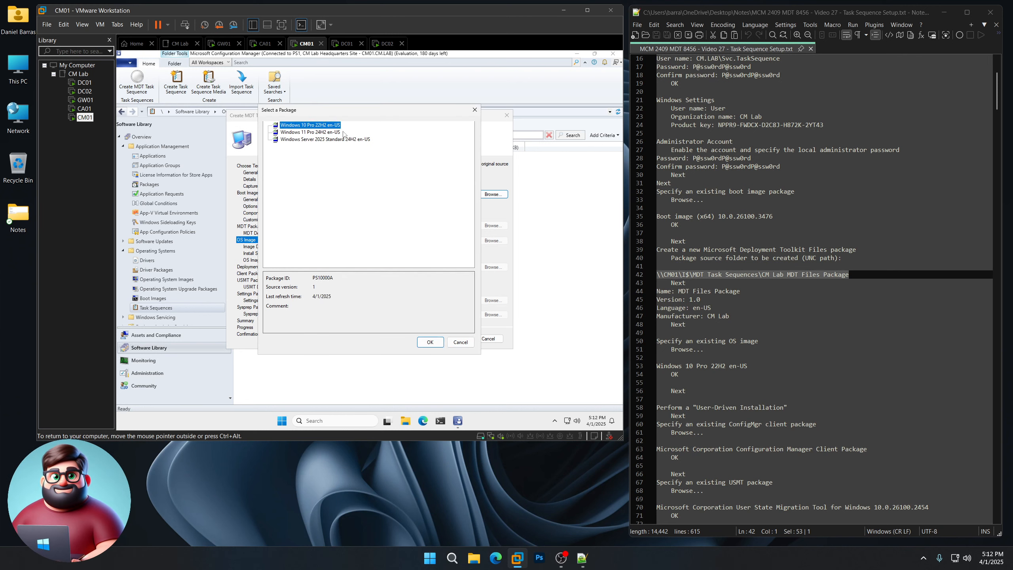
{"action": "left_click", "coordinate": [429, 342]}
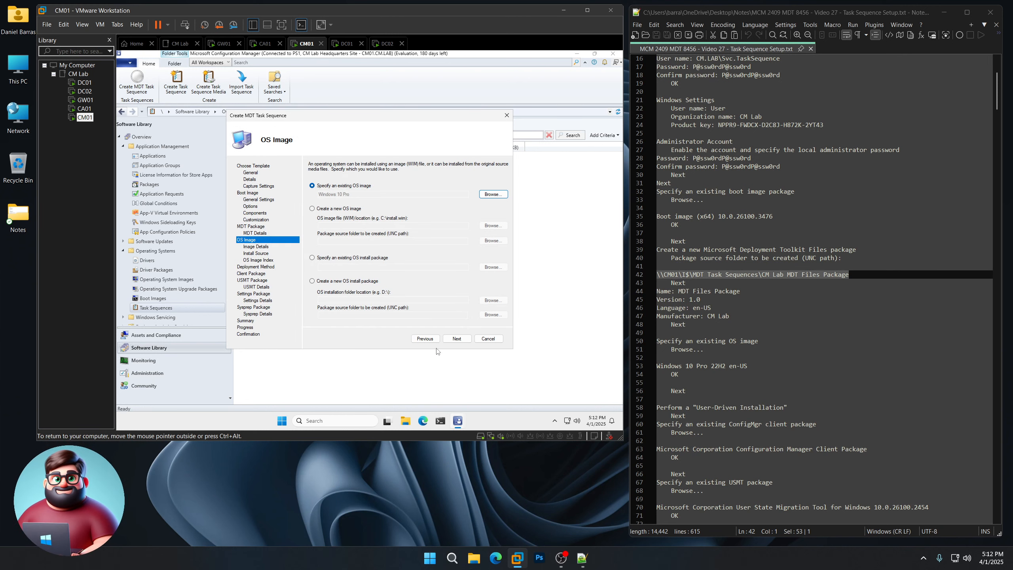
{"action": "left_click", "coordinate": [457, 340]}
Set the deployment method to perform a "User-Driven Installation" and continue to the client package page.
{"action": "scroll", "coordinate": [798, 280], "scroll_direction": "down", "scroll_amount": 6}
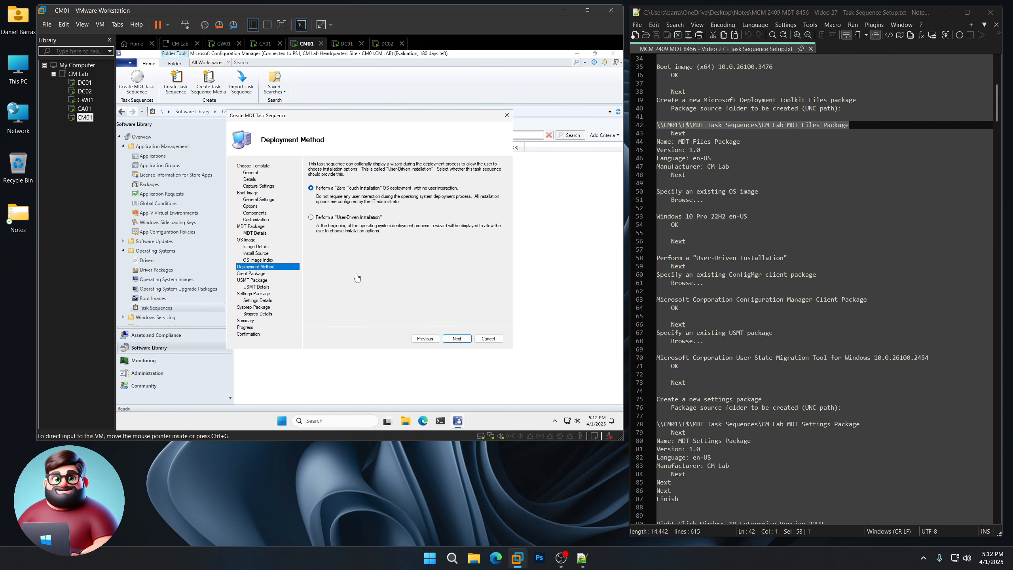
{"action": "left_click", "coordinate": [312, 218]}
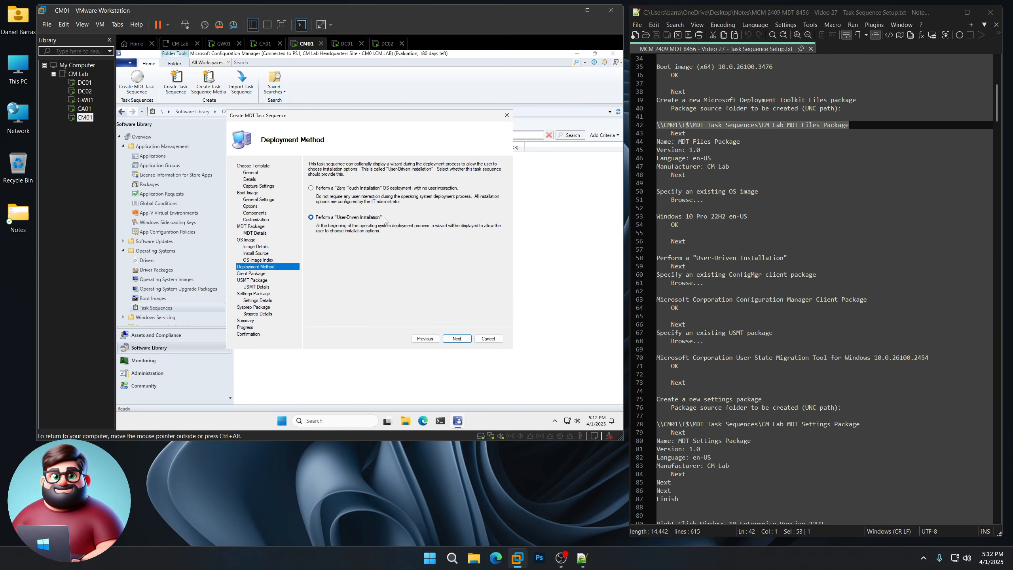
{"action": "left_click", "coordinate": [458, 339]}
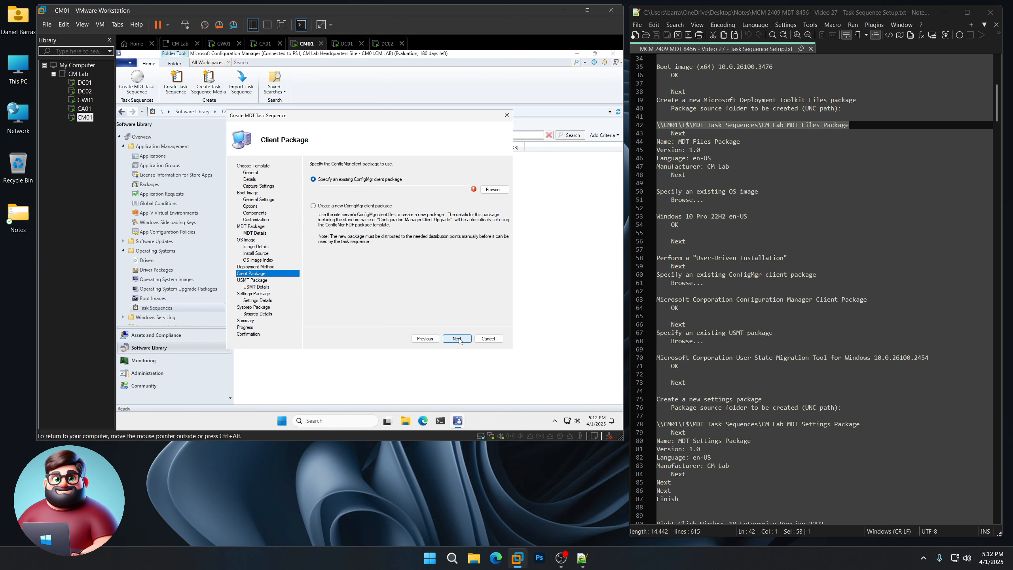
Choose Microsoft Corporation Configuration Manager Client Package as the existing ConfigMgr client package and continue.
{"action": "left_click", "coordinate": [494, 190]}
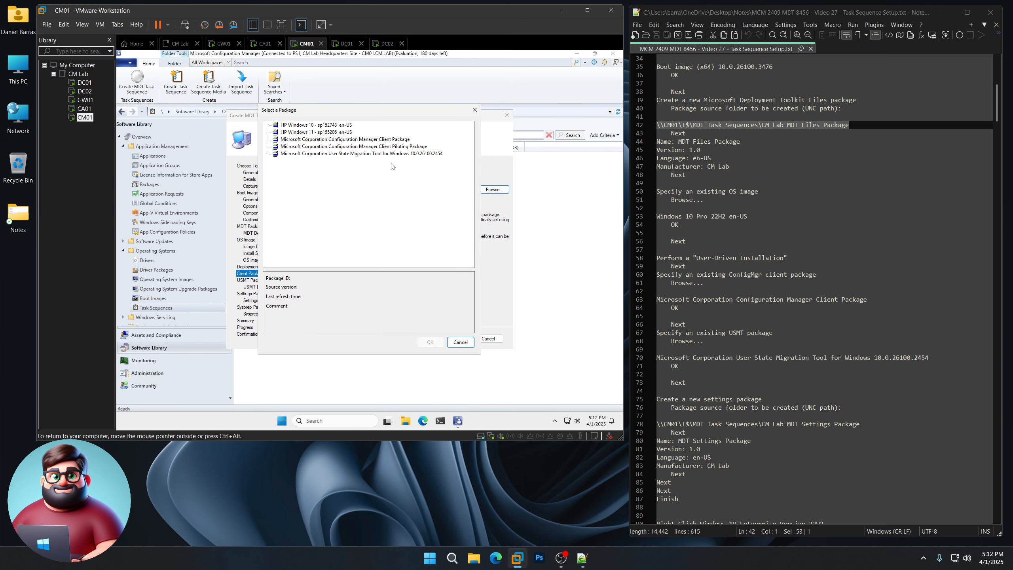
{"action": "left_click", "coordinate": [325, 140]}
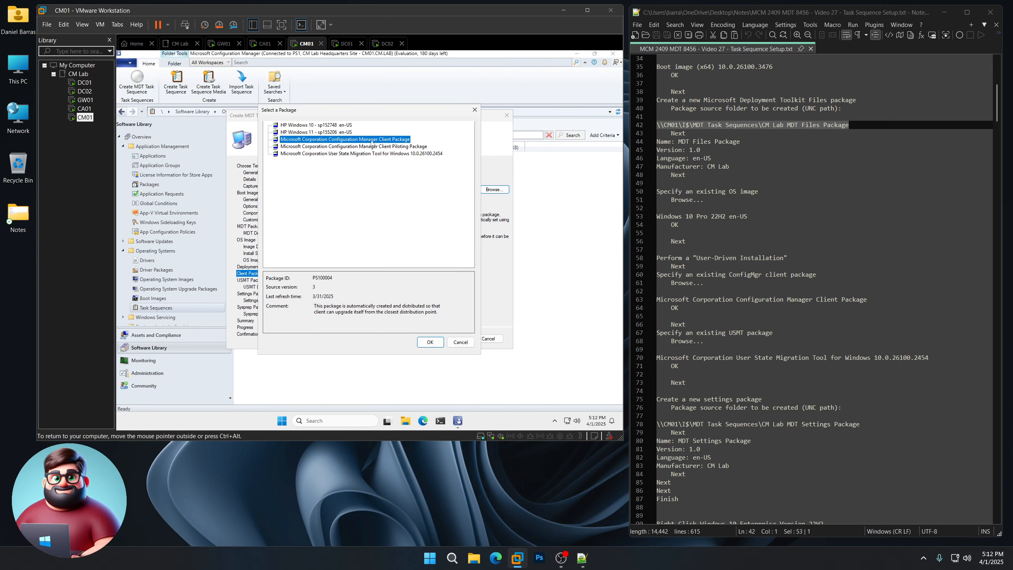
{"action": "left_click", "coordinate": [430, 342]}
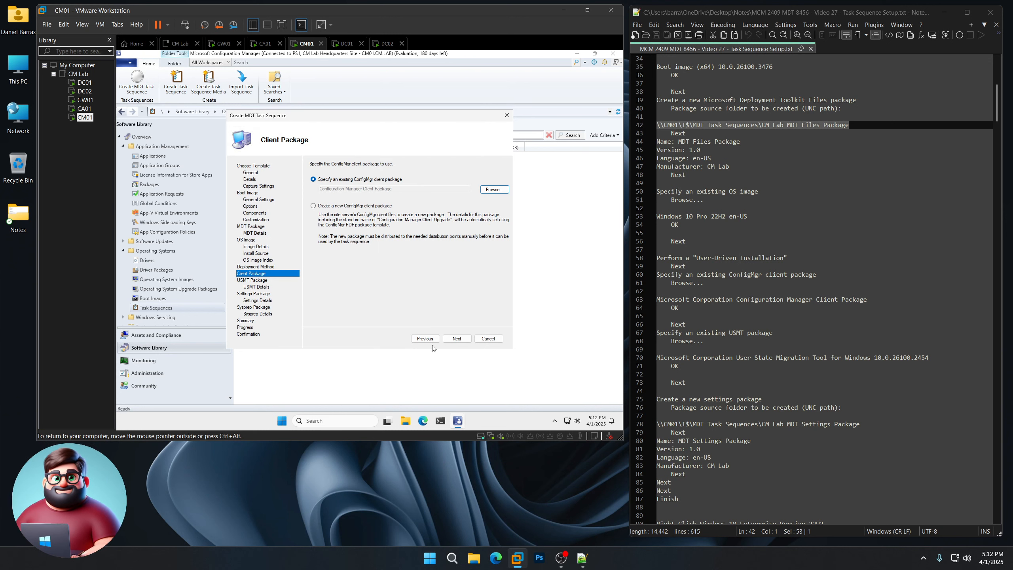
{"action": "left_click", "coordinate": [457, 338]}
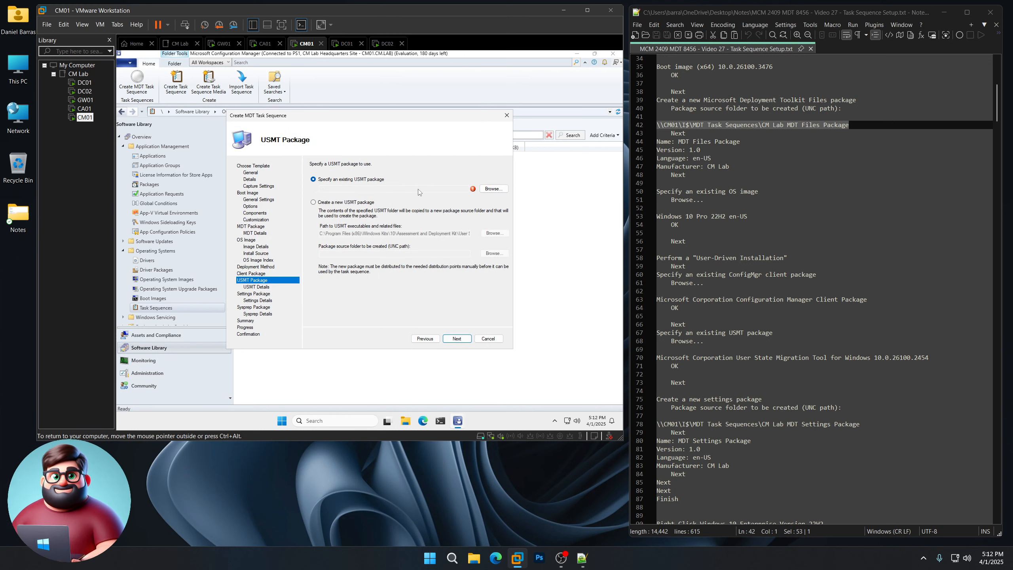
Choose Microsoft Corporation User State Migration Tool for Windows 10.0.26100.2454 as the existing USMT package and continue to the settings package.
{"action": "left_click", "coordinate": [493, 189]}
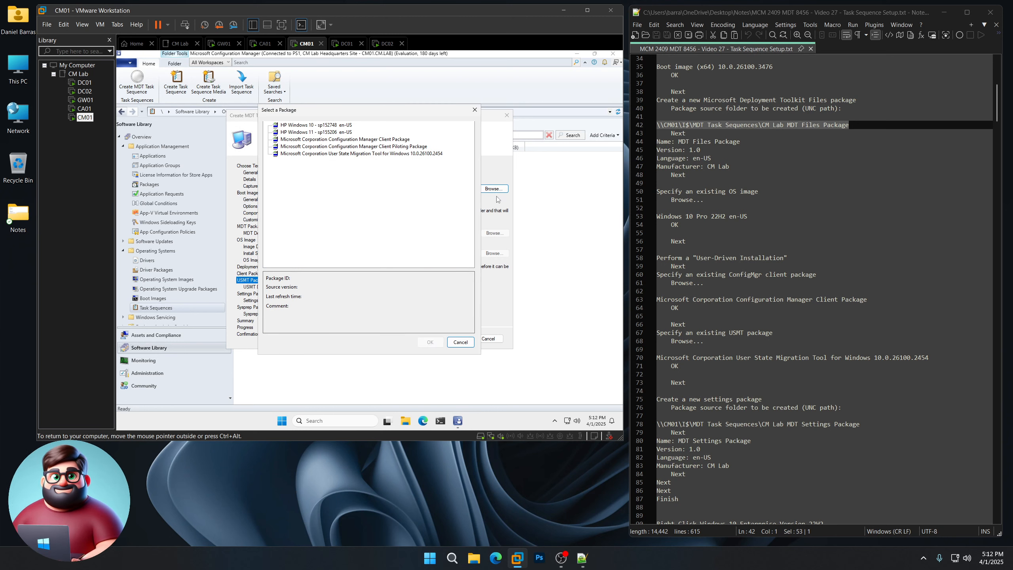
{"action": "left_click", "coordinate": [370, 154]}
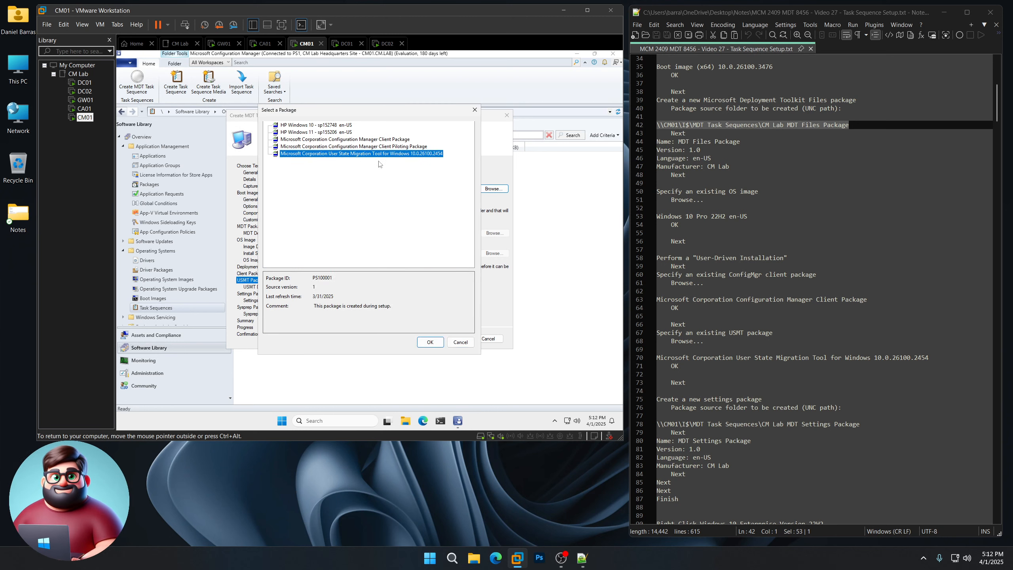
{"action": "left_click", "coordinate": [430, 342]}
{"action": "scroll", "coordinate": [798, 280], "scroll_direction": "down", "scroll_amount": 8}
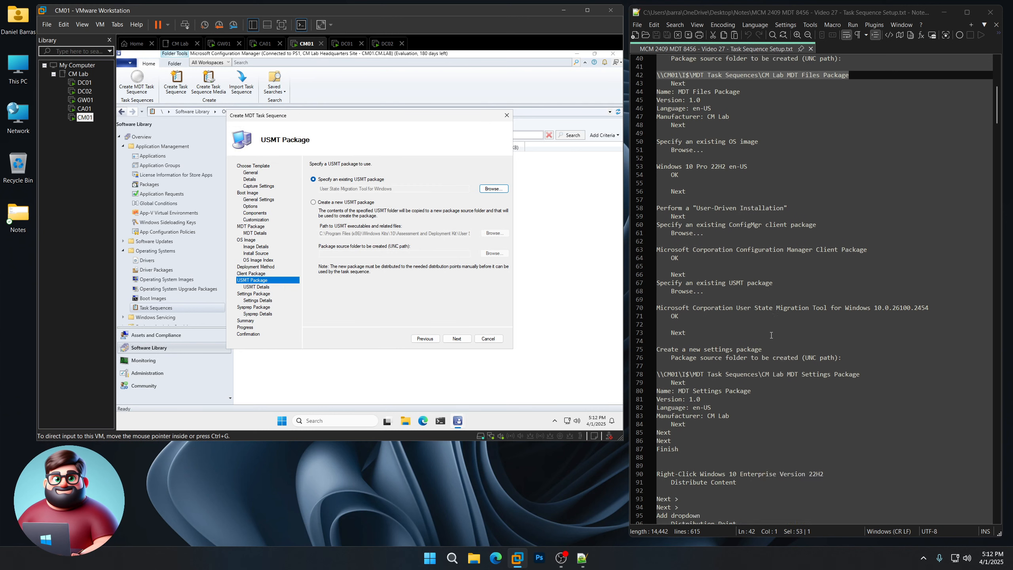
{"action": "left_click", "coordinate": [451, 338]}
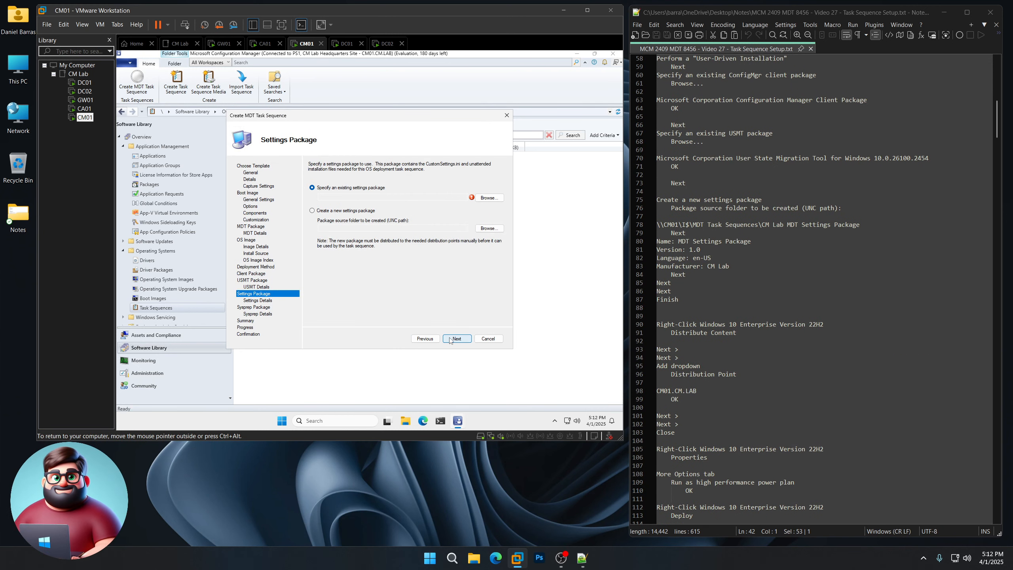
Create a new settings package with source folder \\CM01\I$\MDT Task Sequences\CM Lab MDT Settings Package, copied from the notes, and continue.
{"action": "left_click", "coordinate": [312, 211]}
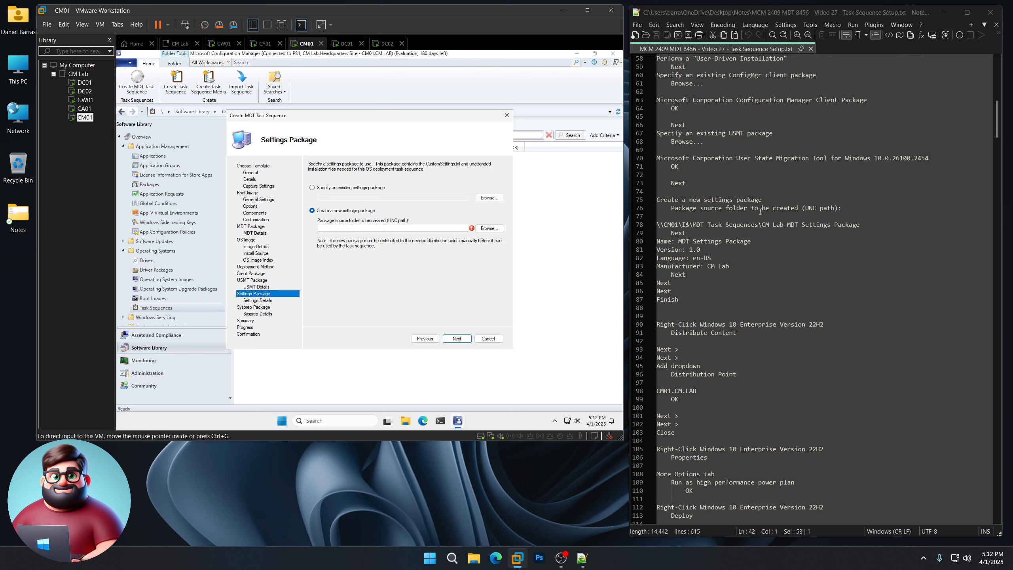
{"action": "left_click_drag", "start_coordinate": [853, 228], "coordinate": [657, 226]}
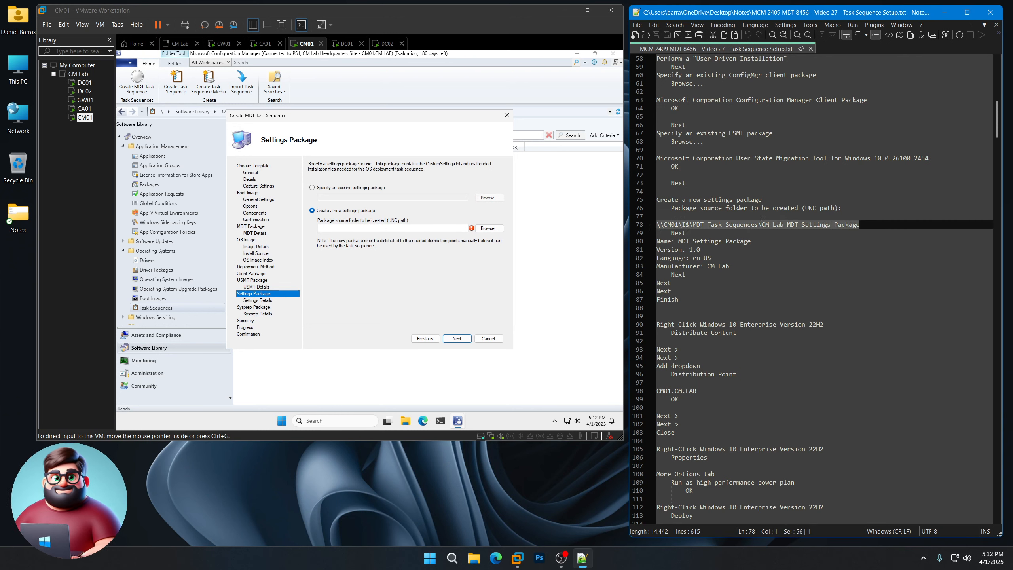
{"action": "right_click", "coordinate": [676, 226]}
{"action": "left_click", "coordinate": [701, 239]}
{"action": "left_click", "coordinate": [351, 228]}
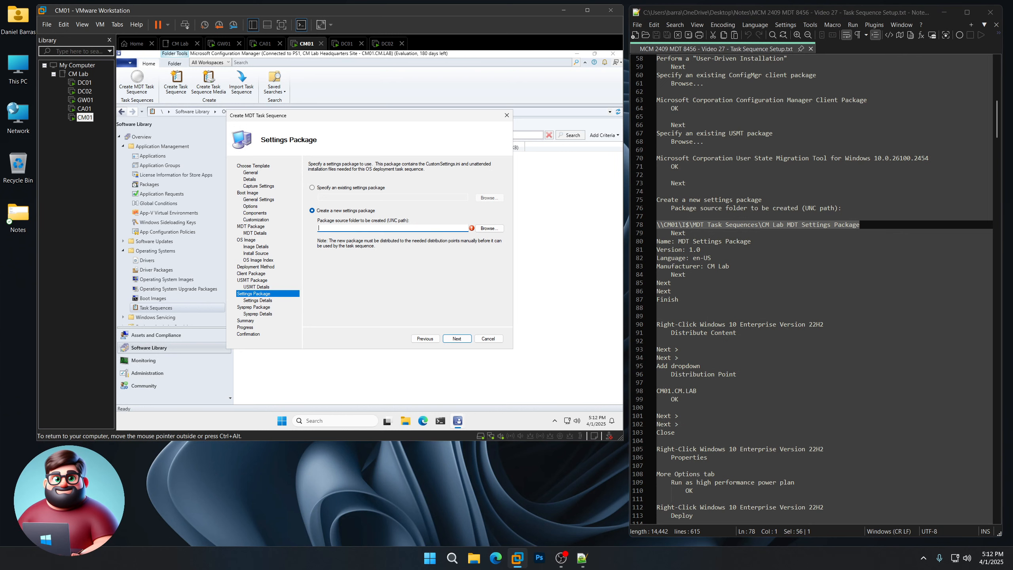
{"action": "key", "text": "ctrl+v"}
{"action": "left_click", "coordinate": [459, 339]}
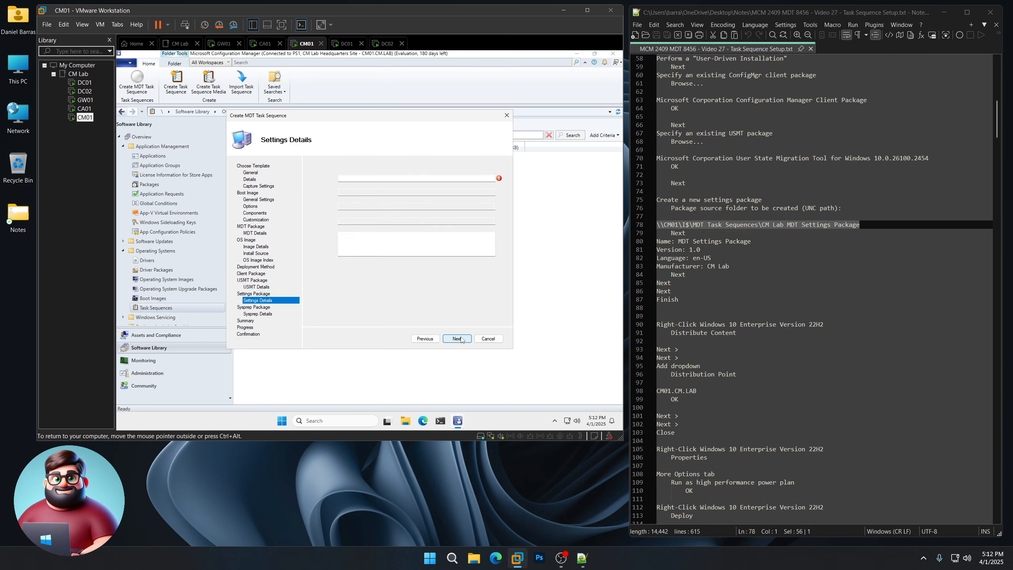
Fill in the settings package details: name MDT Settings Package, version 1.0, language en-US, manufacturer CM Lab, and continue.
{"action": "type", "text": "MDT Settings Package"}
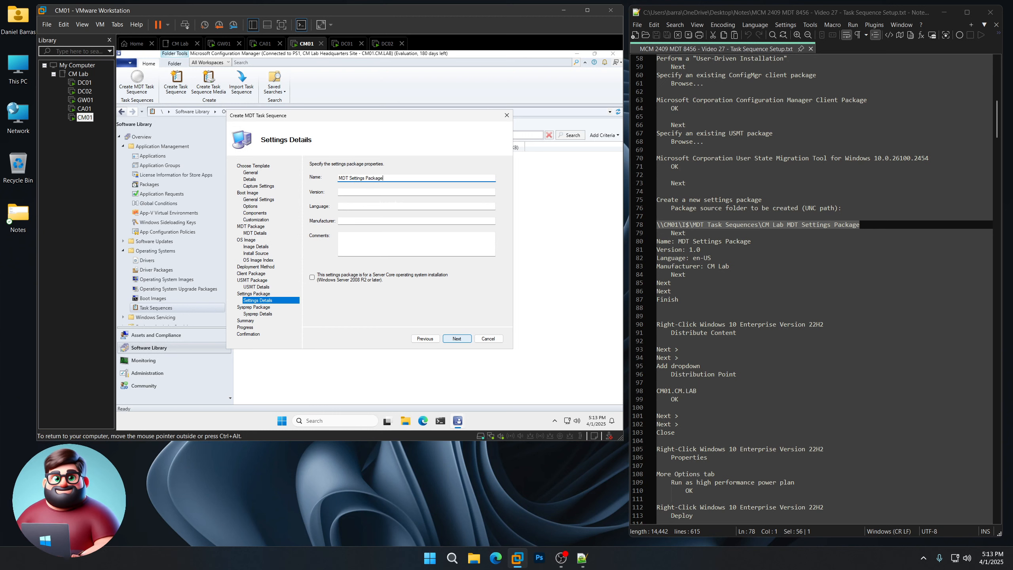
{"action": "key", "text": "Tab"}
{"action": "type", "text": "1.0"}
{"action": "key", "text": "Tab"}
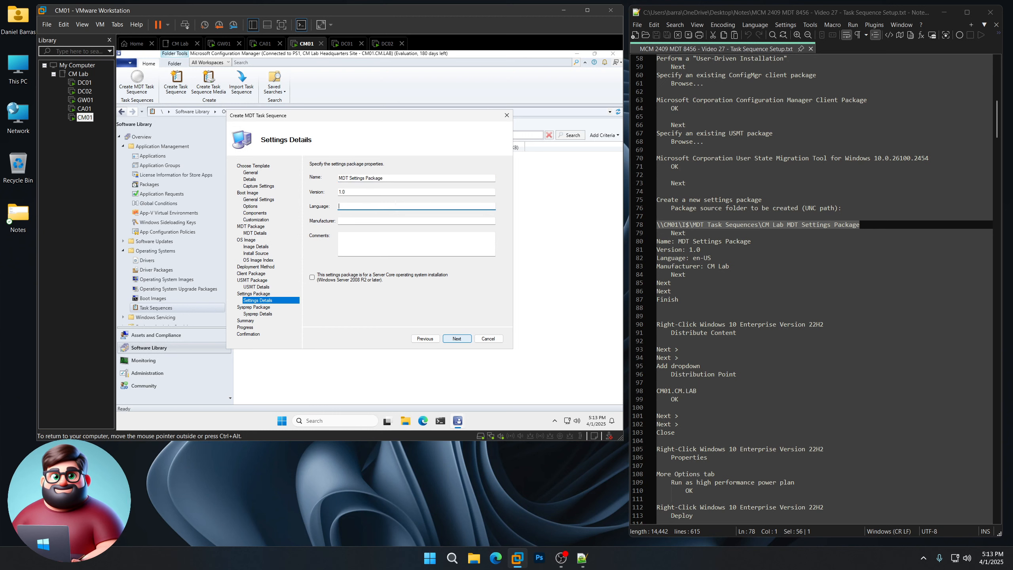
{"action": "key", "text": "Tab"}
{"action": "type", "text": "C"}
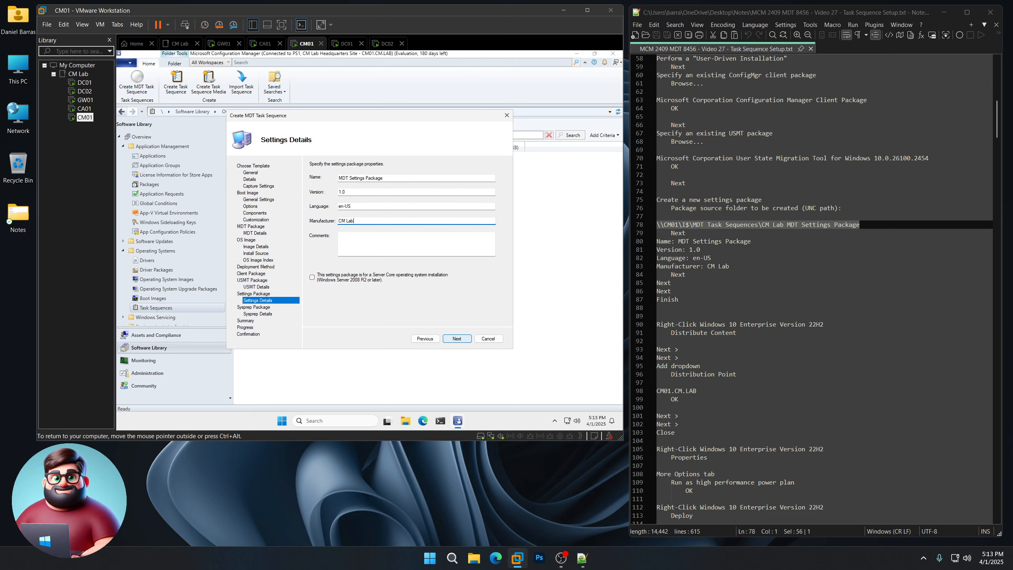
{"action": "left_click", "coordinate": [464, 342]}
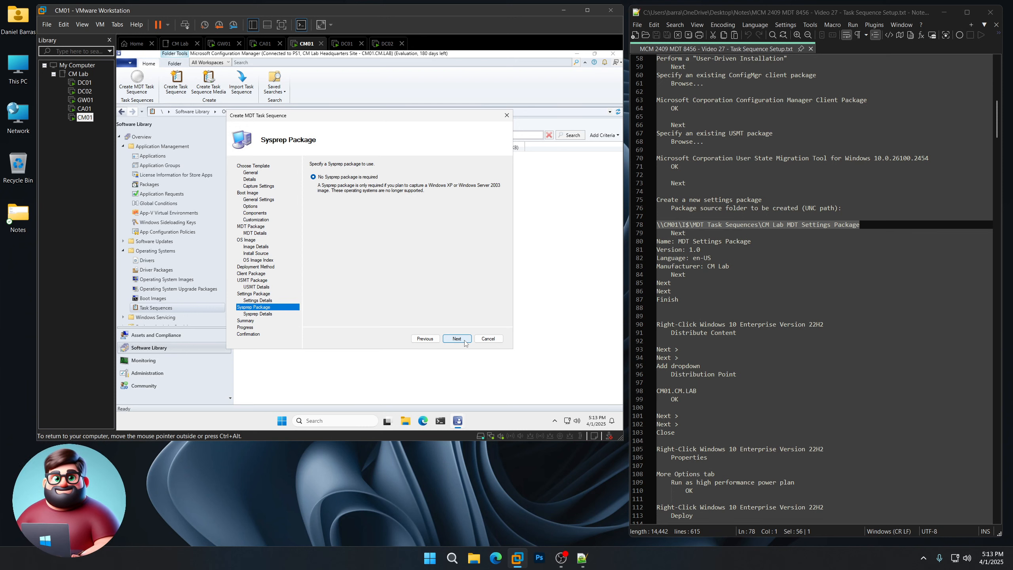
Accept that no Sysprep package is required, run the task sequence creation from the summary and finish the wizard.
{"action": "left_click", "coordinate": [464, 341]}
{"action": "left_click", "coordinate": [457, 339]}
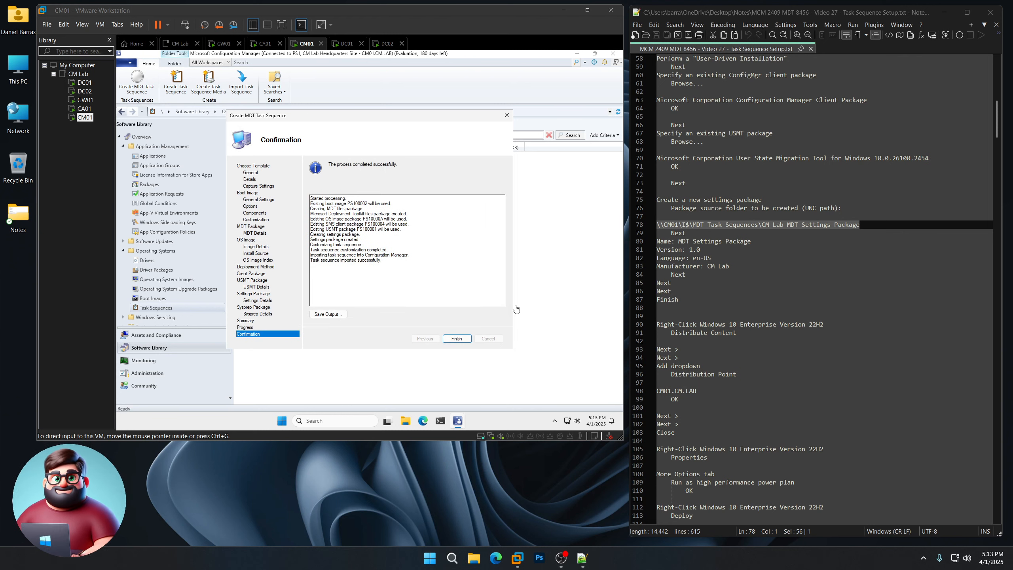
{"action": "left_click", "coordinate": [461, 339]}
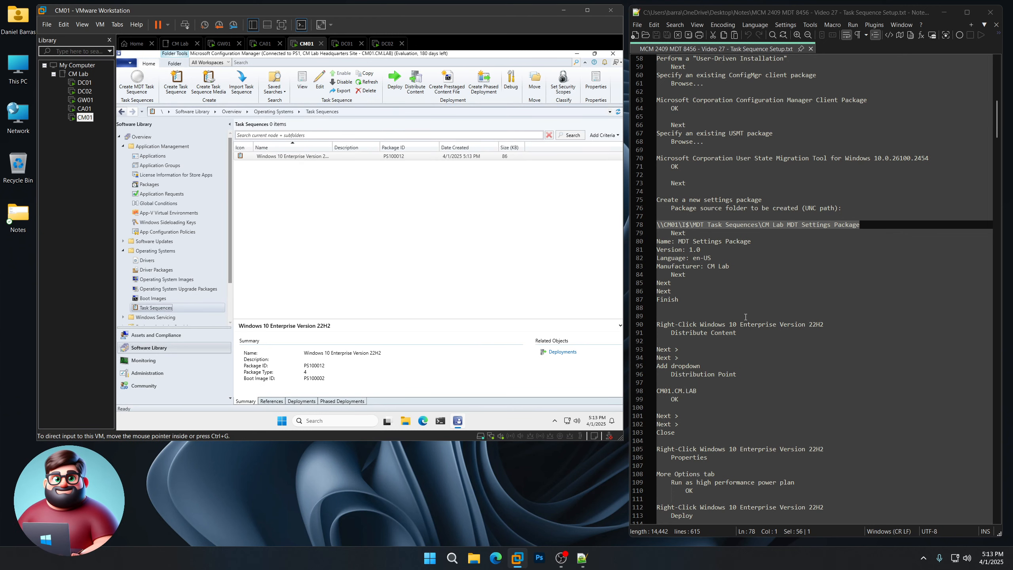
Start distributing the content of the Windows 10 Enterprise Version 22H2 task sequence and accept the listed packages, following the notes.
{"action": "scroll", "coordinate": [727, 324], "scroll_direction": "down", "scroll_amount": 4}
{"action": "left_click_drag", "start_coordinate": [682, 332], "coordinate": [657, 224]}
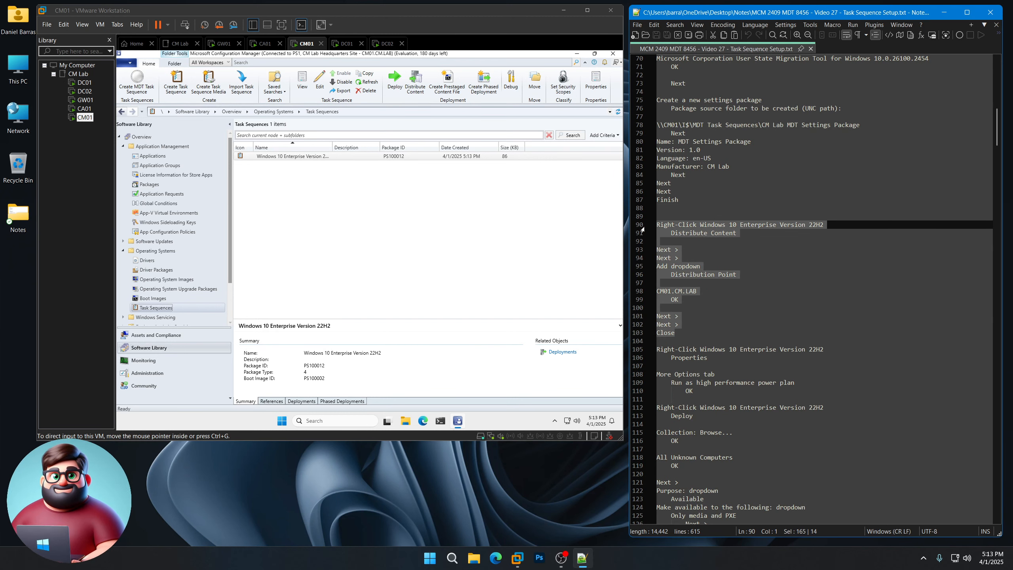
{"action": "left_click", "coordinate": [311, 159]}
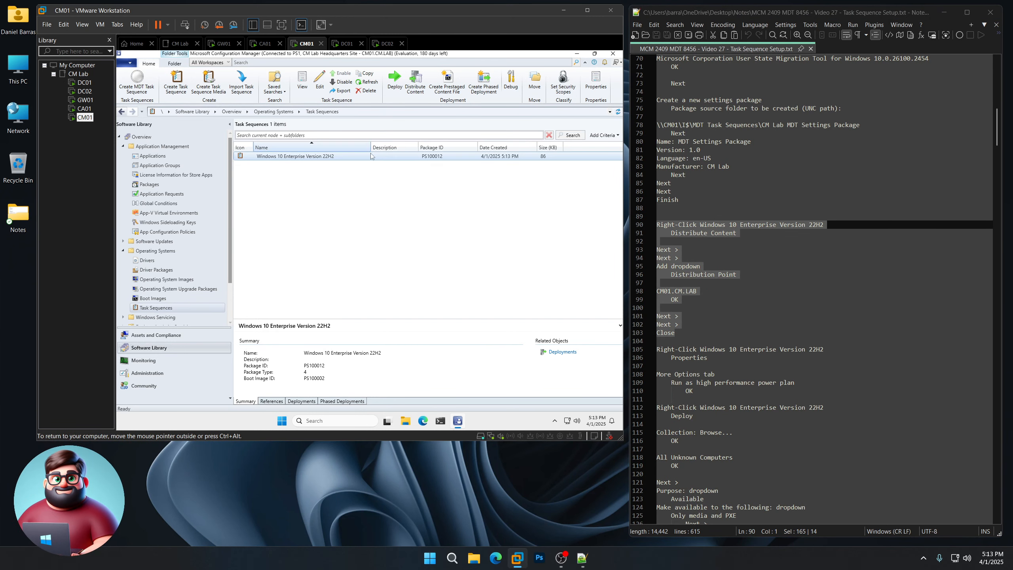
{"action": "right_click", "coordinate": [329, 159]}
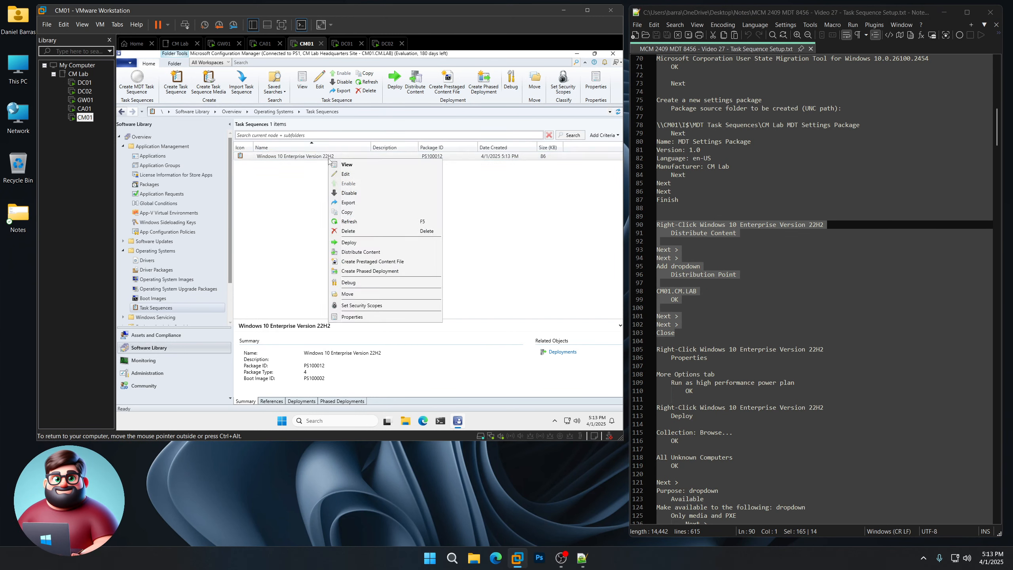
{"action": "left_click", "coordinate": [361, 252]}
{"action": "left_click", "coordinate": [411, 339]}
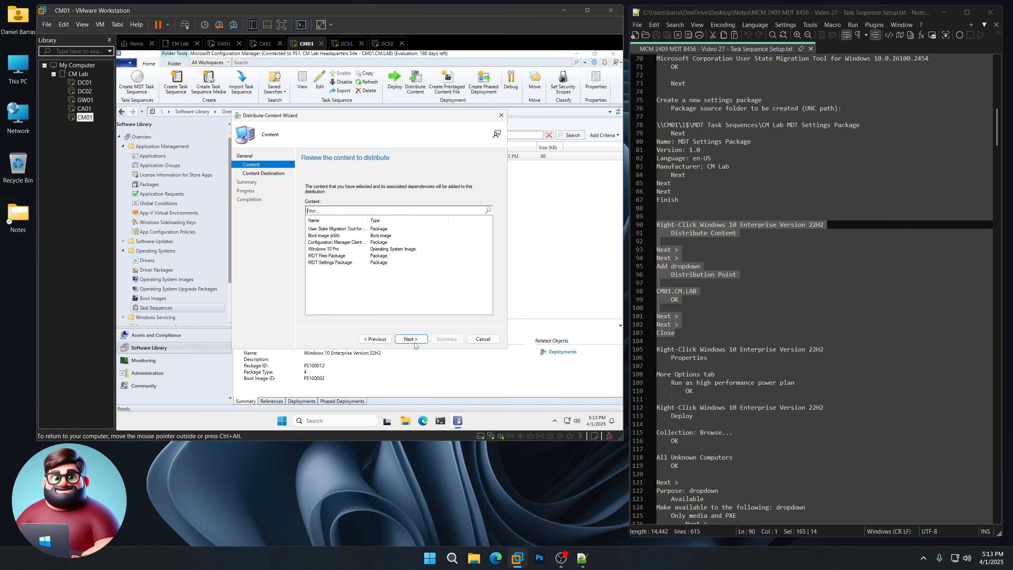
{"action": "left_click", "coordinate": [415, 343]}
Add distribution point CM01.CM.LAB as the content destination, then complete the content distribution and close the wizard.
{"action": "left_click", "coordinate": [493, 220]}
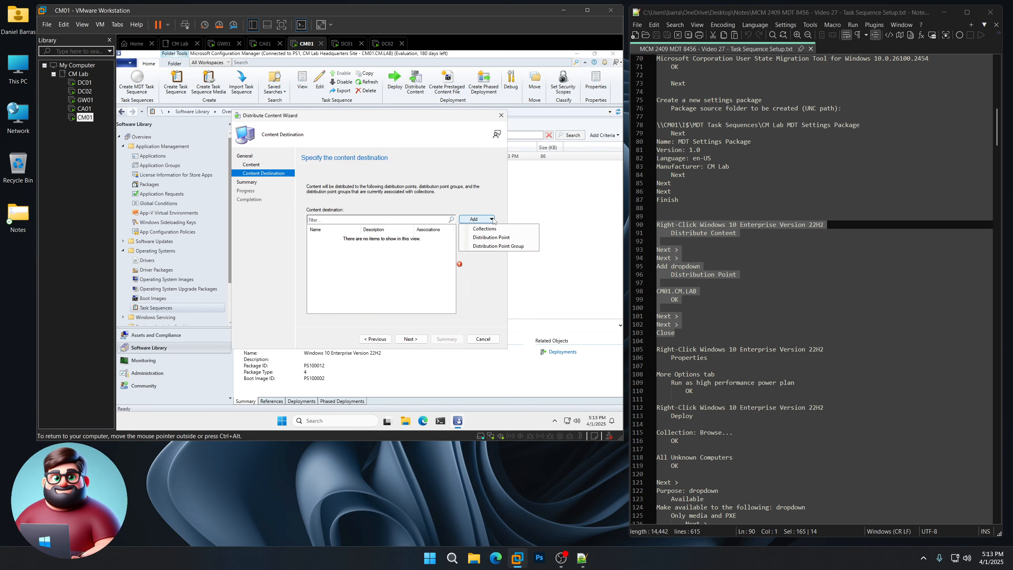
{"action": "left_click", "coordinate": [491, 238]}
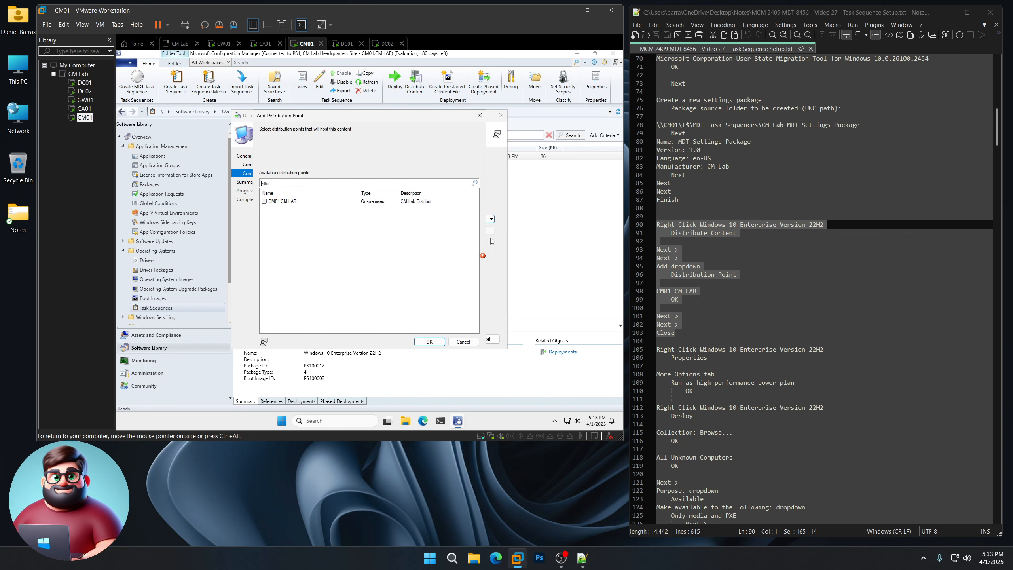
{"action": "left_click", "coordinate": [264, 201]}
{"action": "left_click", "coordinate": [427, 341]}
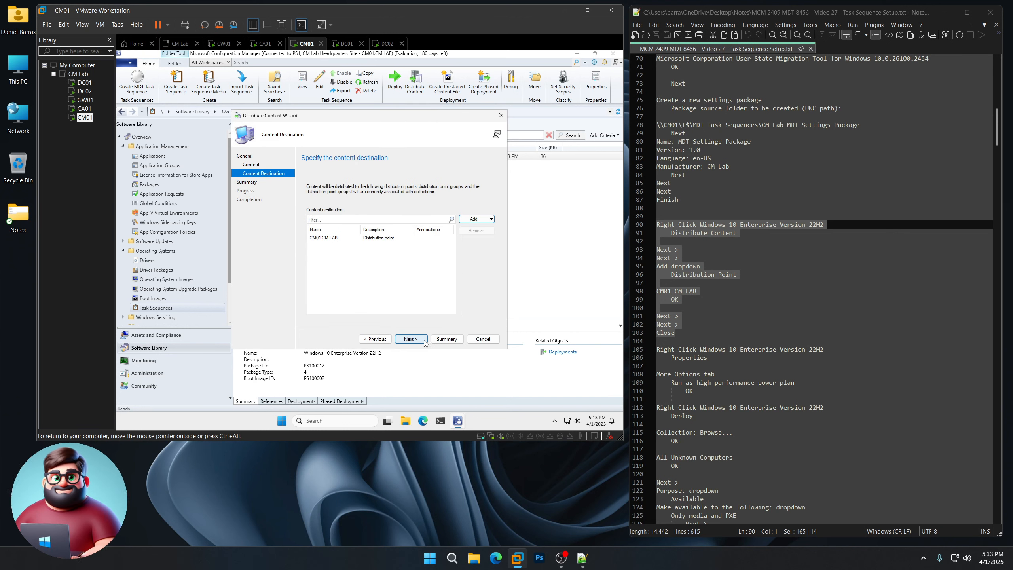
{"action": "left_click", "coordinate": [416, 342]}
{"action": "left_click", "coordinate": [417, 342]}
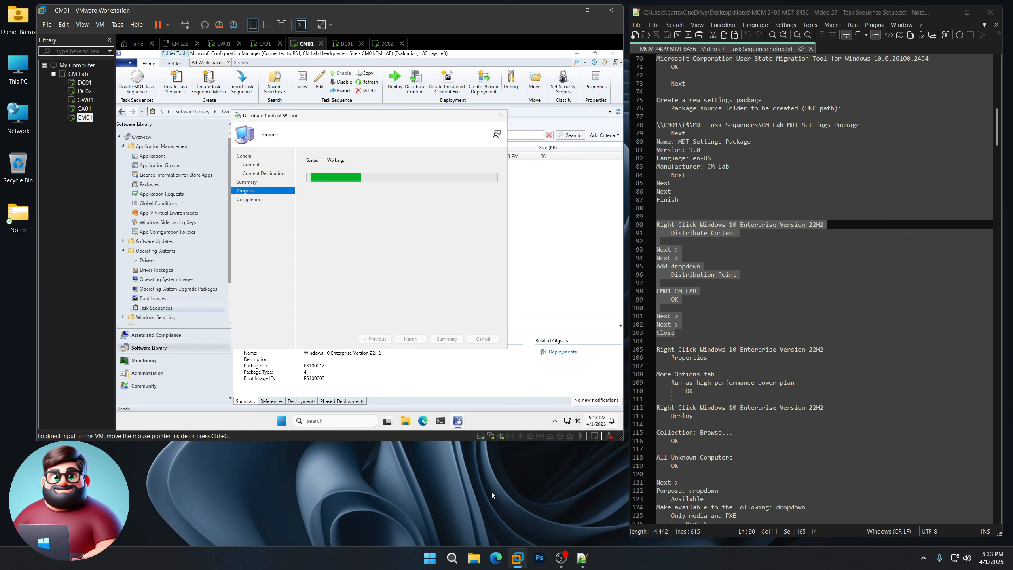
{"action": "left_click", "coordinate": [483, 339]}
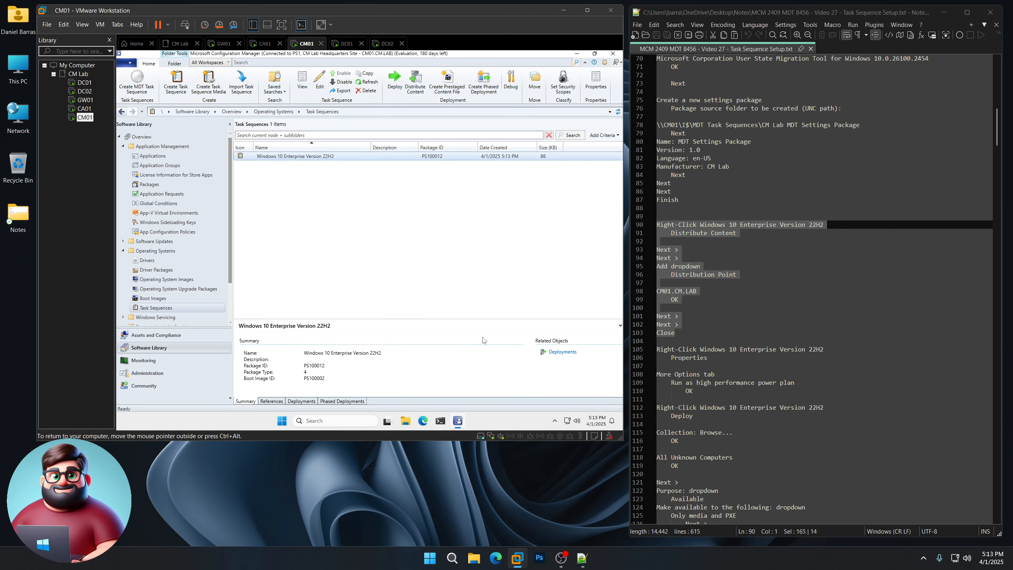
Set the Windows 10 Enterprise Version 22H2 task sequence to run as high performance power plan in its properties.
{"action": "right_click", "coordinate": [319, 158]}
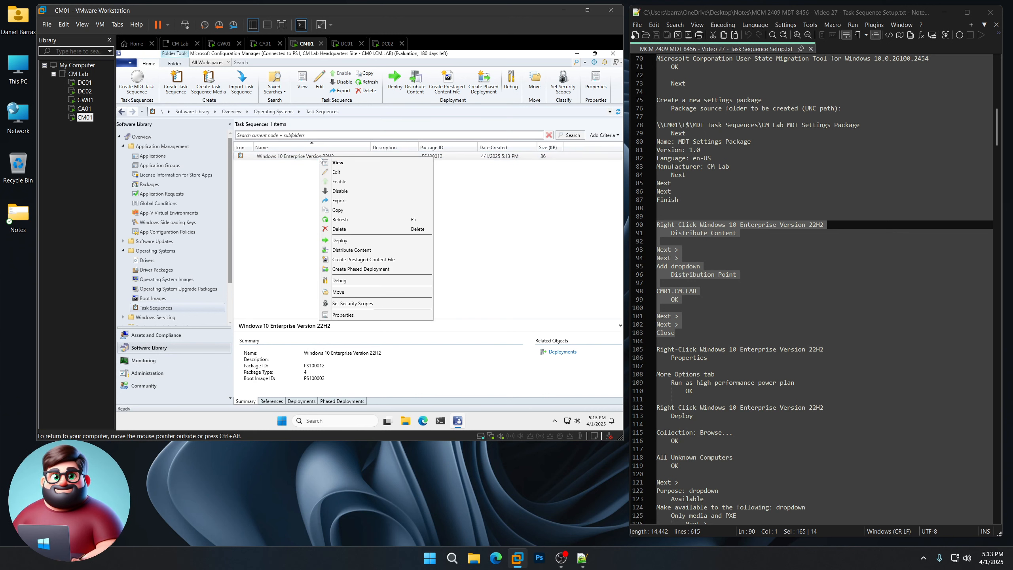
{"action": "left_click", "coordinate": [341, 315]}
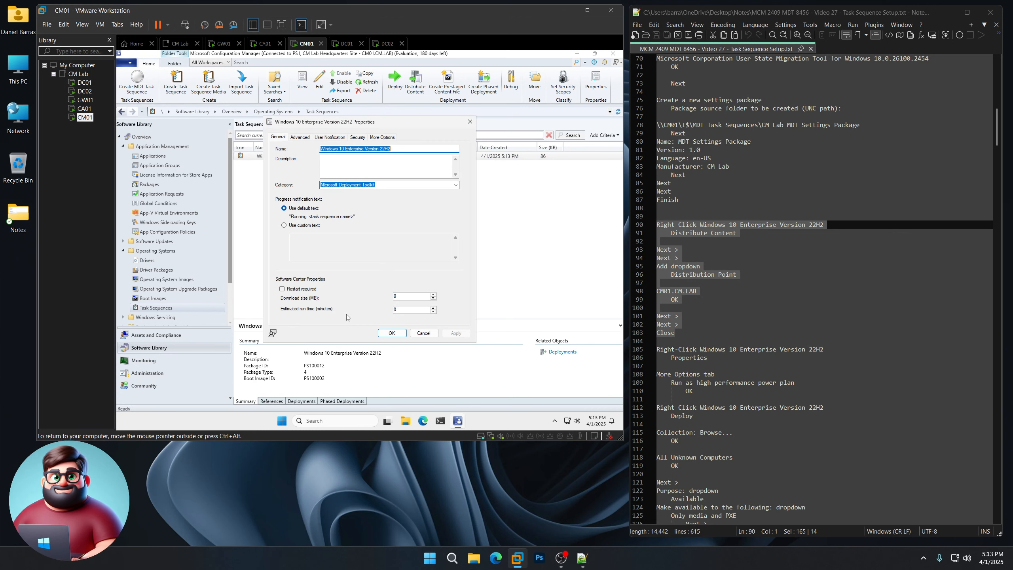
{"action": "left_click", "coordinate": [386, 138]}
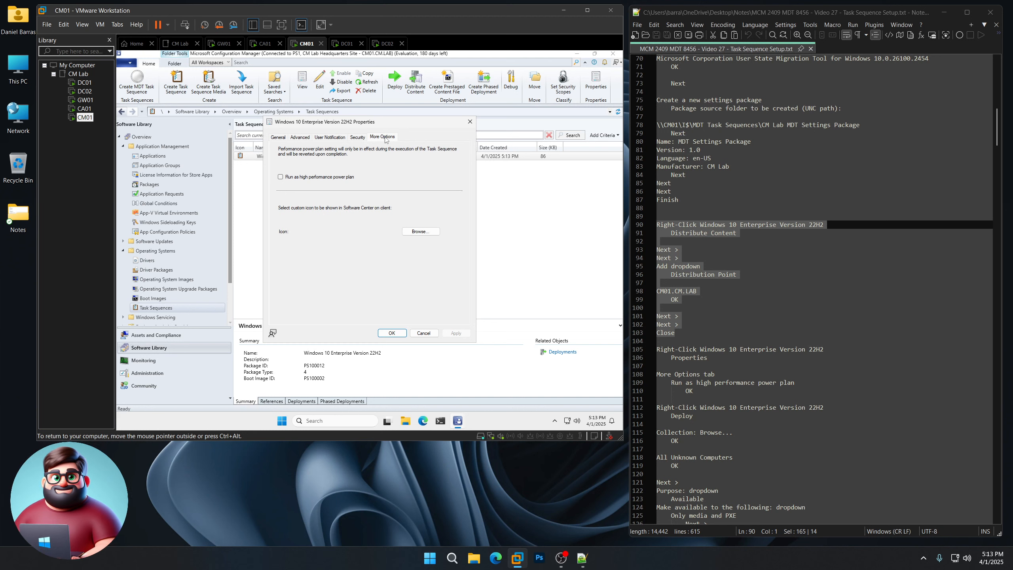
{"action": "left_click", "coordinate": [300, 178]}
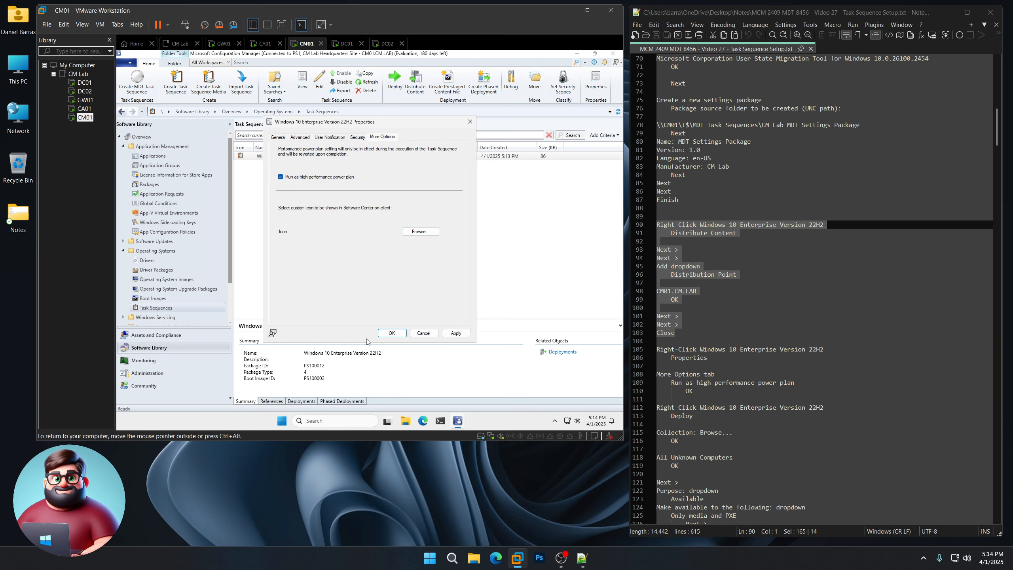
{"action": "left_click", "coordinate": [395, 334]}
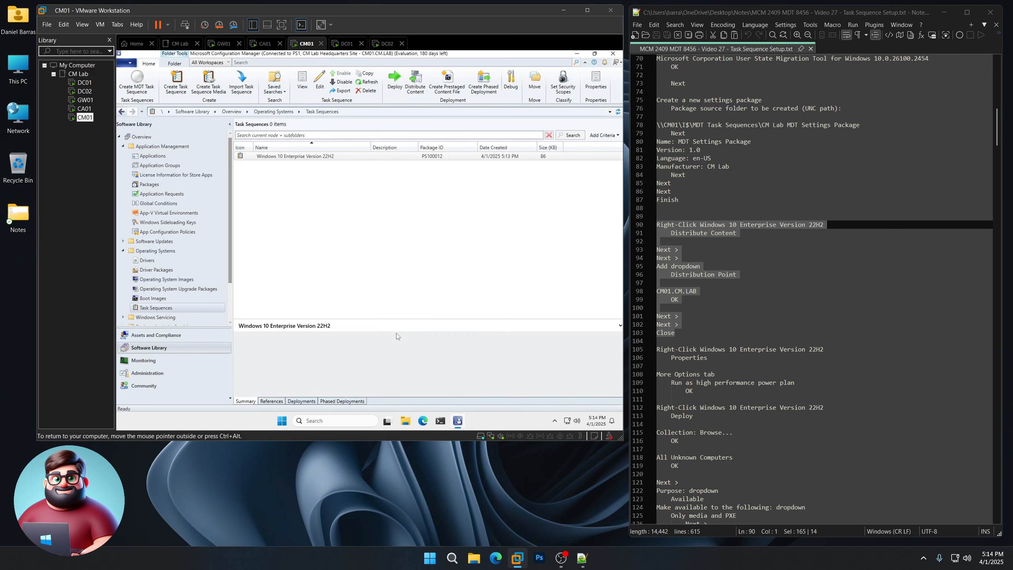
Start deploying the Windows 10 Enterprise Version 22H2 task sequence and choose All Unknown Computers as its collection, following the notes.
{"action": "scroll", "coordinate": [814, 287], "scroll_direction": "down", "scroll_amount": 9}
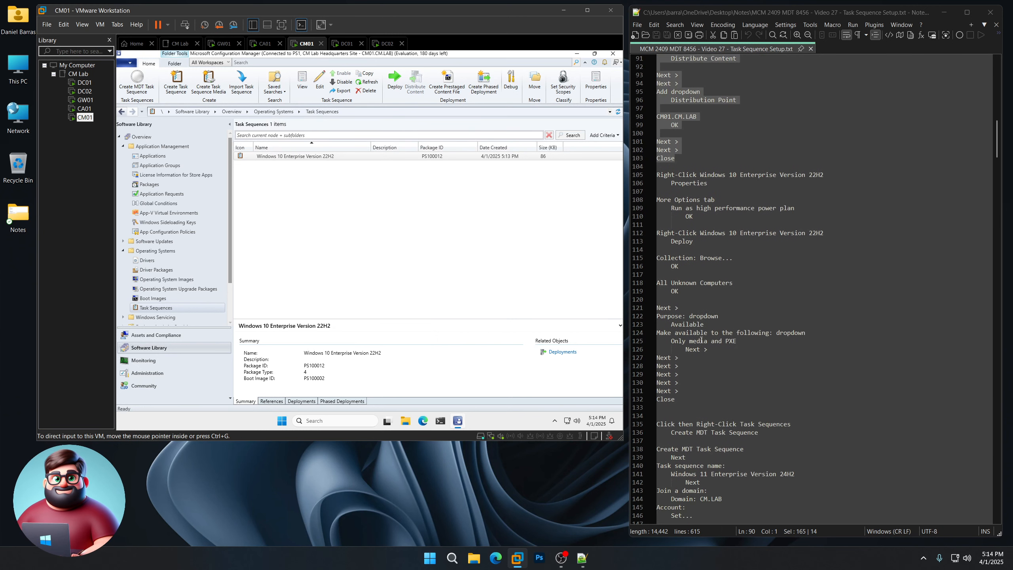
{"action": "right_click", "coordinate": [292, 158]}
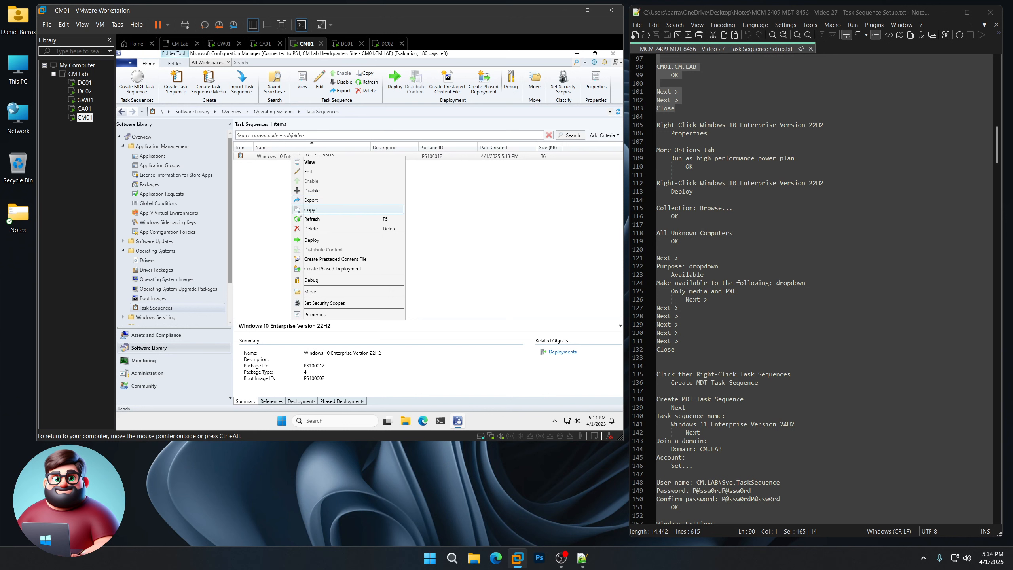
{"action": "left_click", "coordinate": [318, 241]}
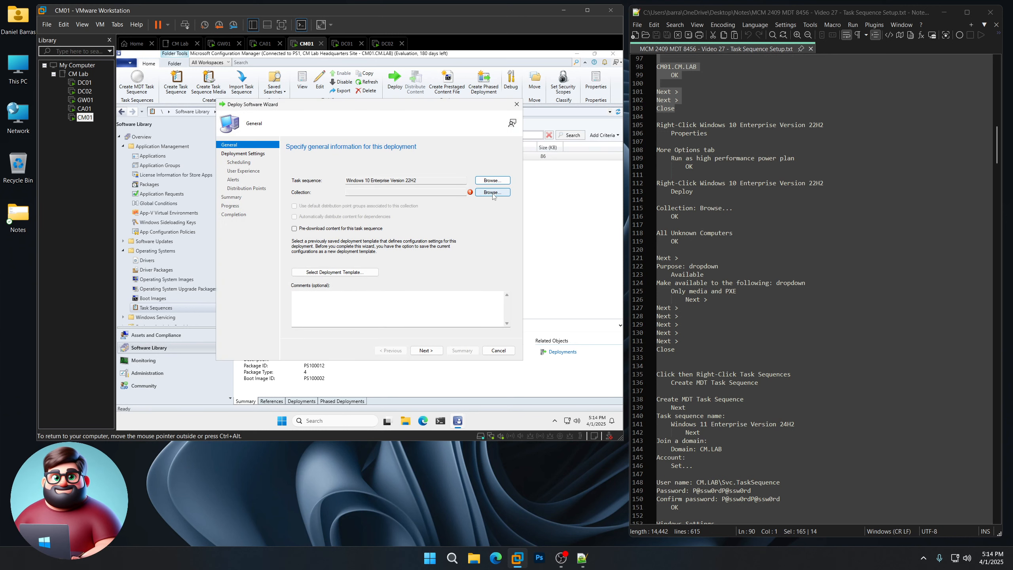
{"action": "left_click", "coordinate": [493, 194]}
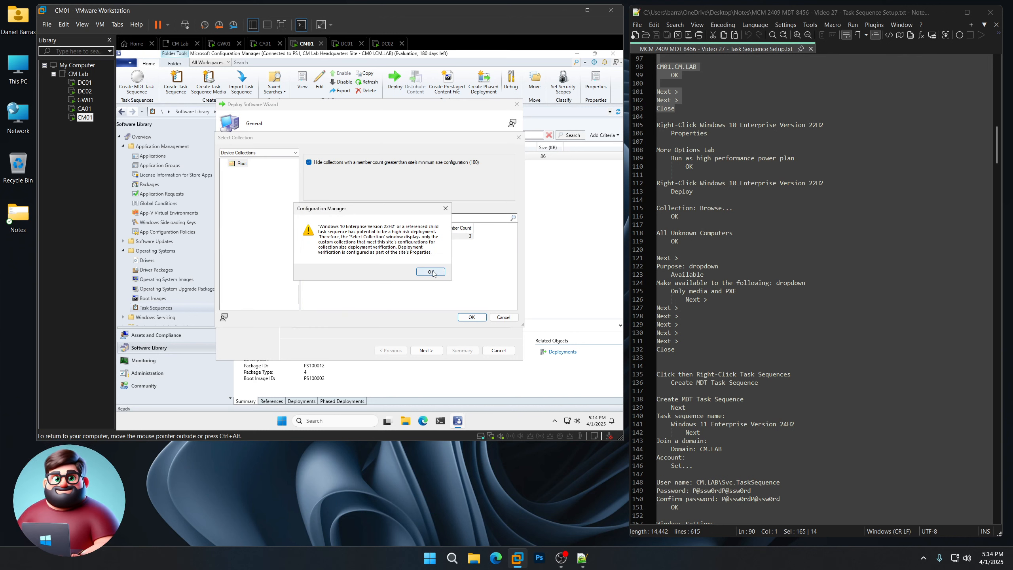
{"action": "left_click", "coordinate": [431, 272]}
{"action": "left_click", "coordinate": [342, 237]}
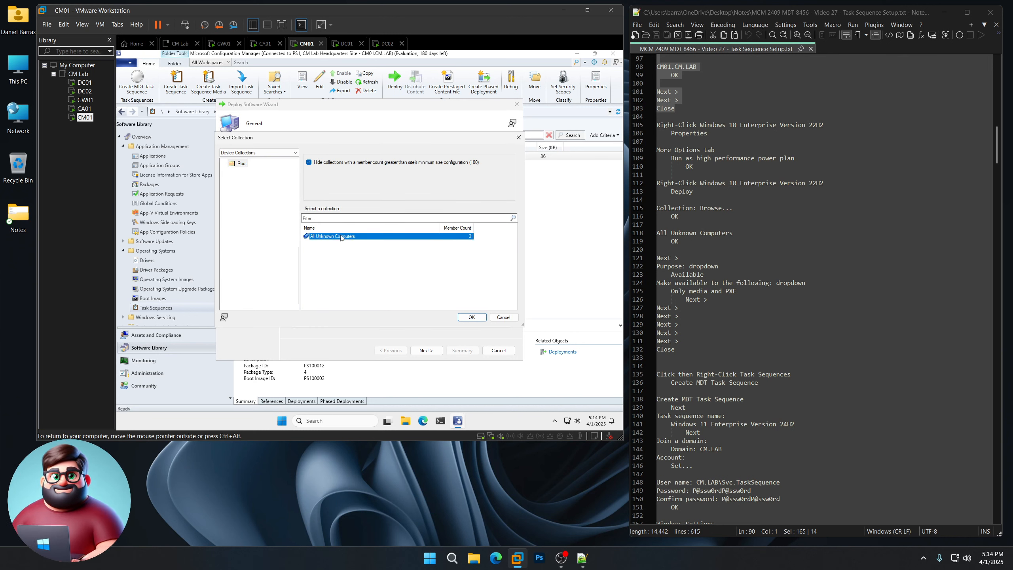
{"action": "left_click", "coordinate": [472, 317]}
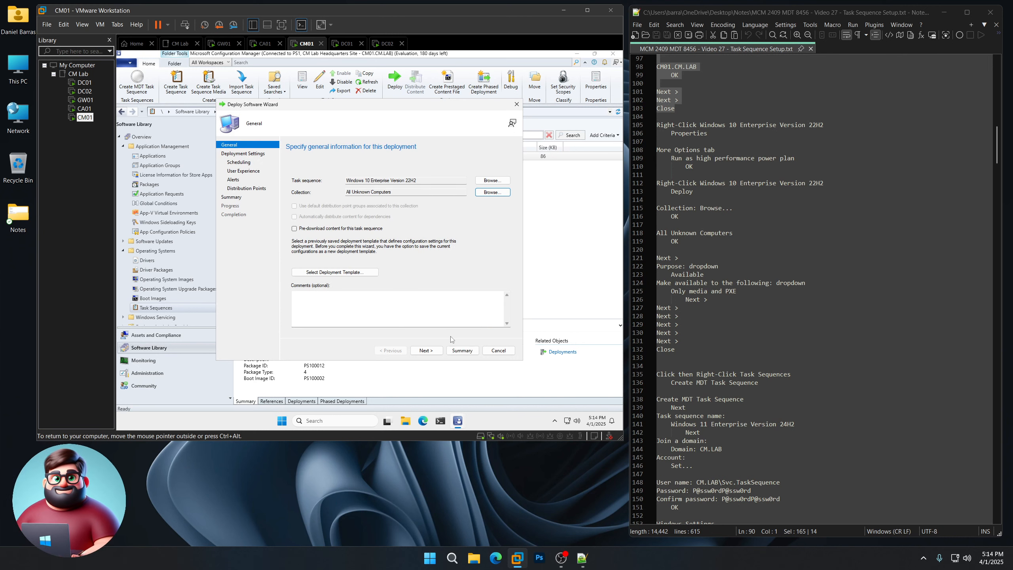
{"action": "left_click", "coordinate": [431, 351]}
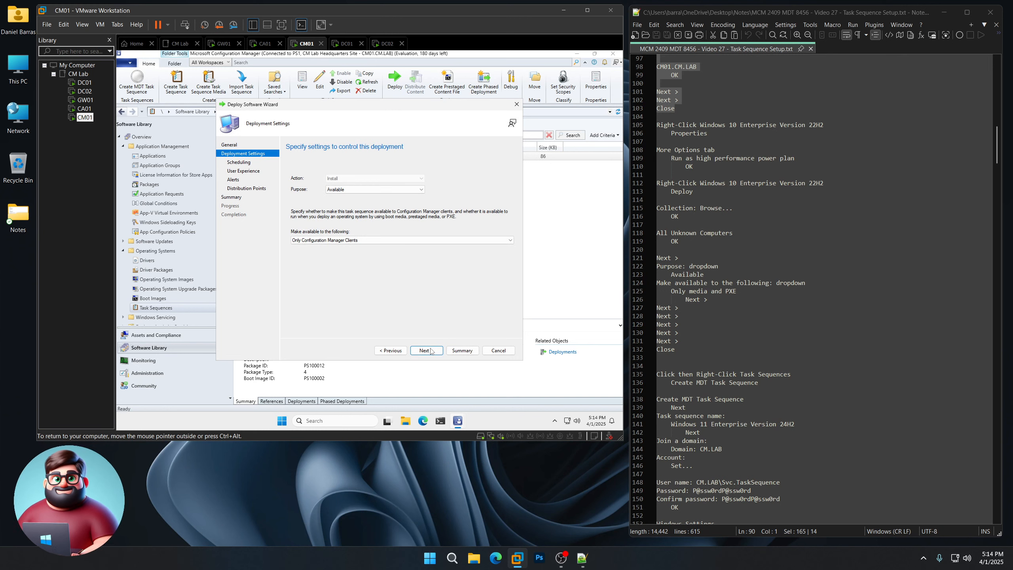
Make the deployment available to Only media and PXE, then complete the wizard with the remaining defaults.
{"action": "left_click", "coordinate": [341, 241]}
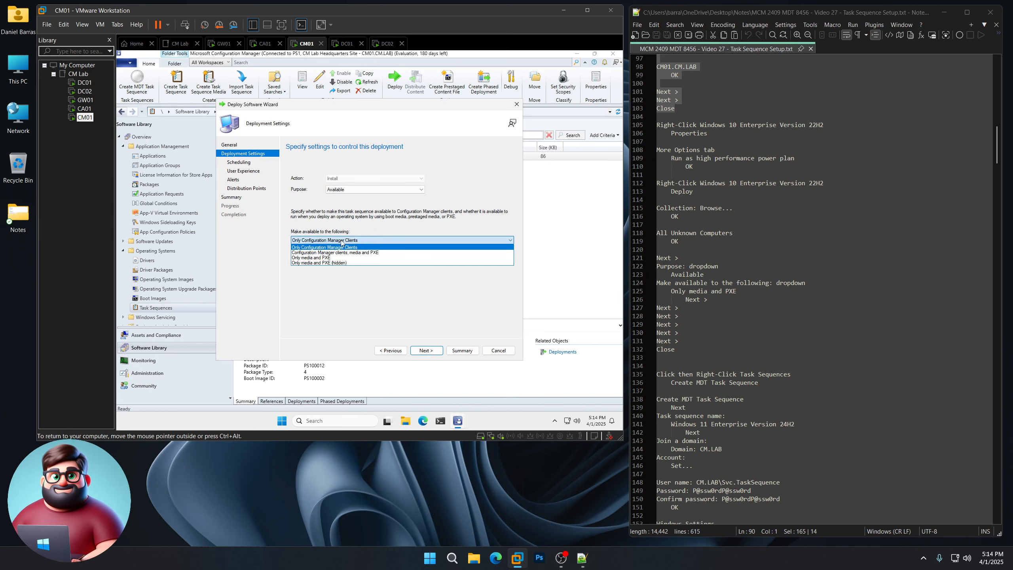
{"action": "left_click", "coordinate": [326, 260]}
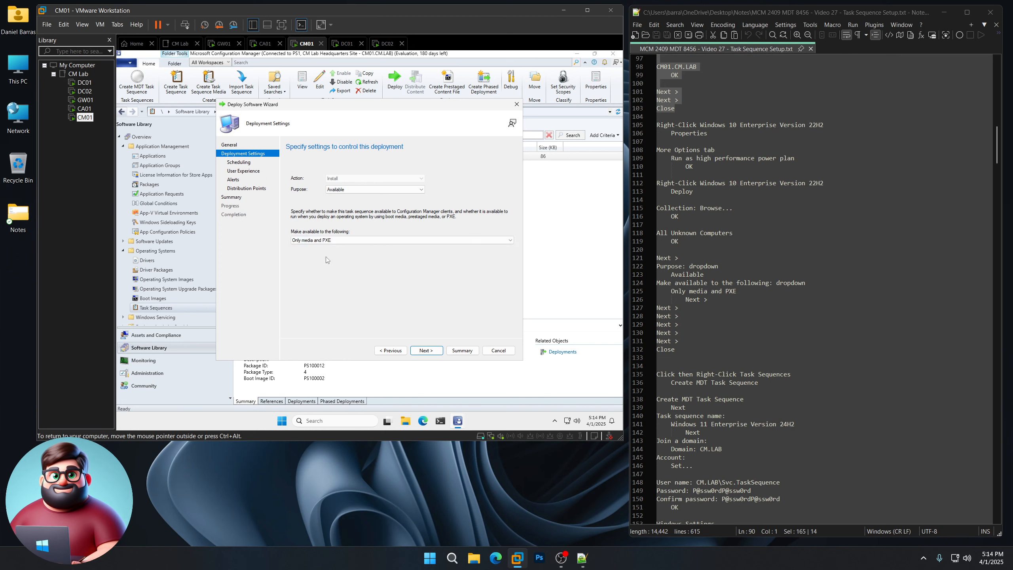
{"action": "left_click", "coordinate": [427, 351]}
{"action": "left_click", "coordinate": [427, 350]}
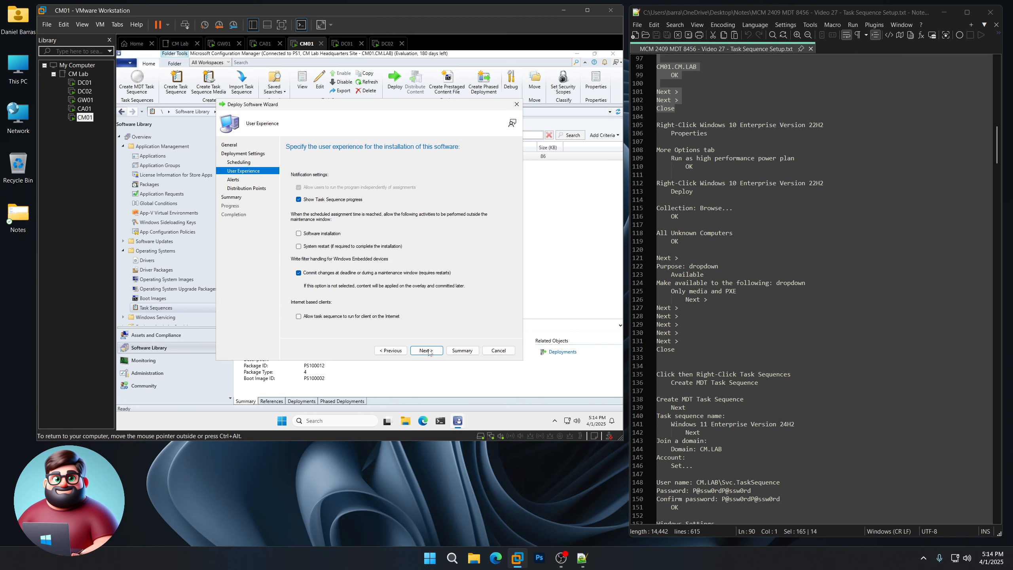
{"action": "left_click", "coordinate": [427, 351]}
{"action": "left_click", "coordinate": [427, 351]}
{"action": "left_click", "coordinate": [426, 350]}
{"action": "left_click", "coordinate": [426, 350]}
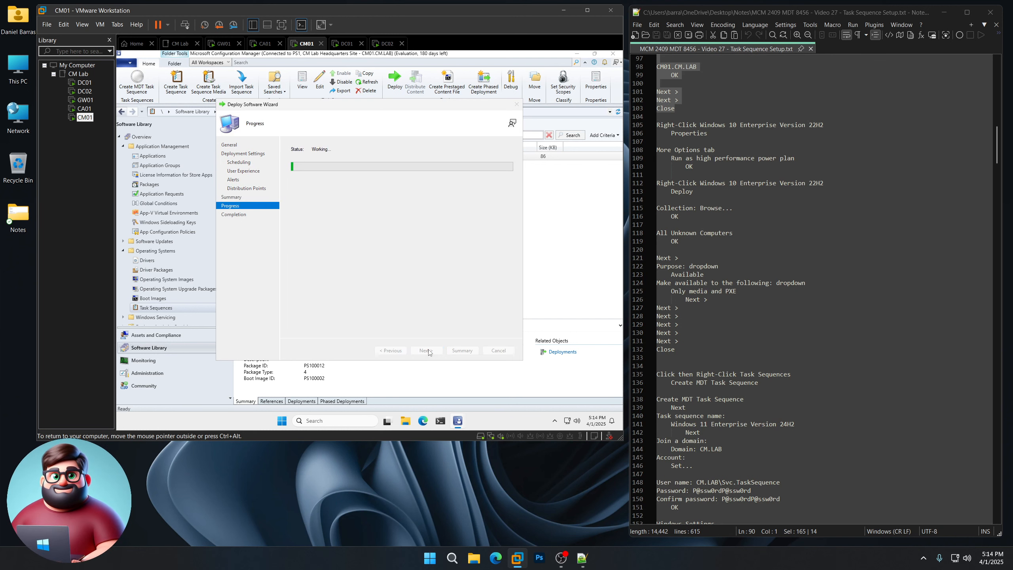
{"action": "left_click", "coordinate": [495, 350]}
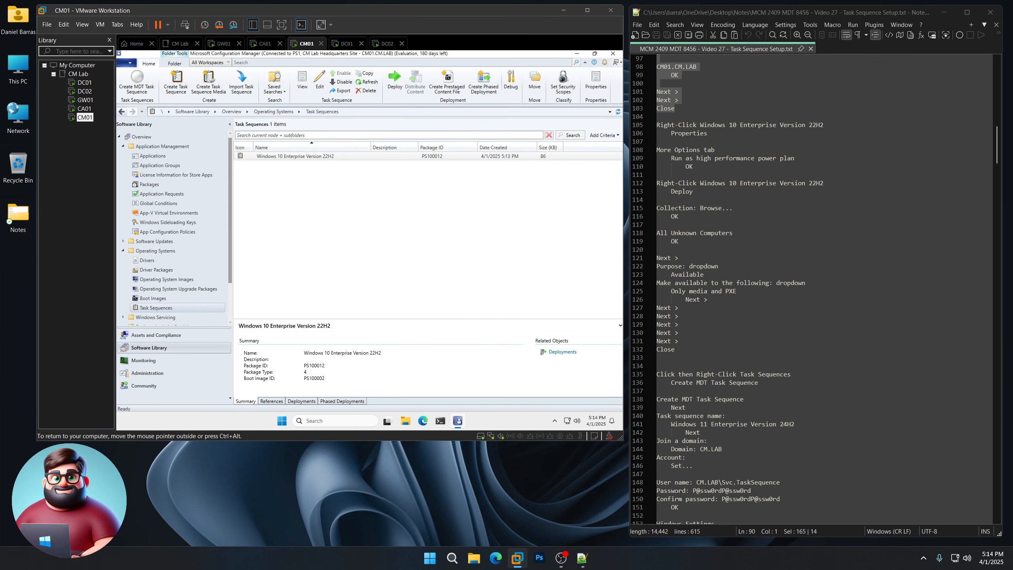
{"action": "scroll", "coordinate": [688, 318], "scroll_direction": "down", "scroll_amount": 9}
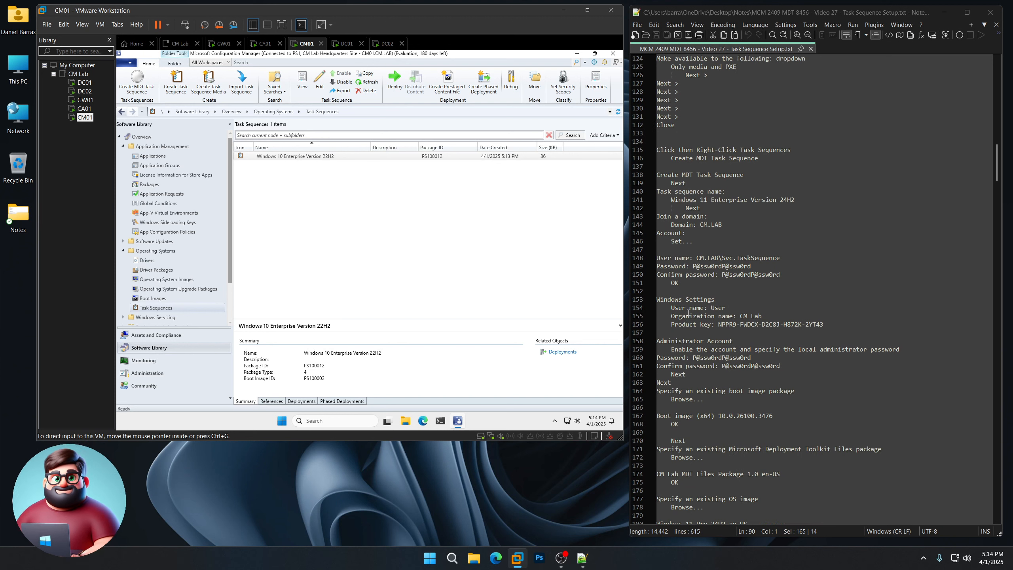
{"action": "right_click", "coordinate": [163, 310]}
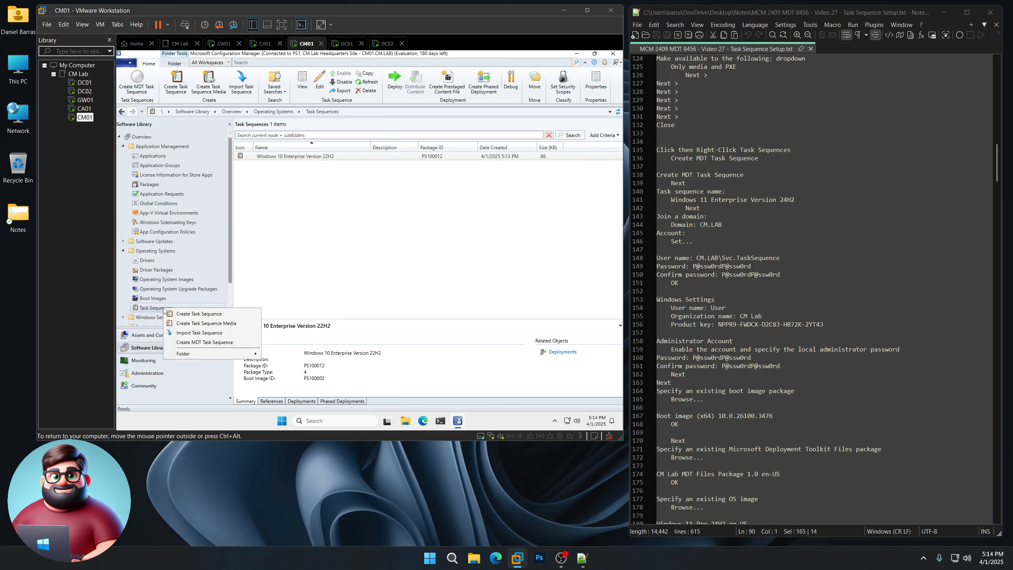
{"action": "left_click", "coordinate": [197, 315]}
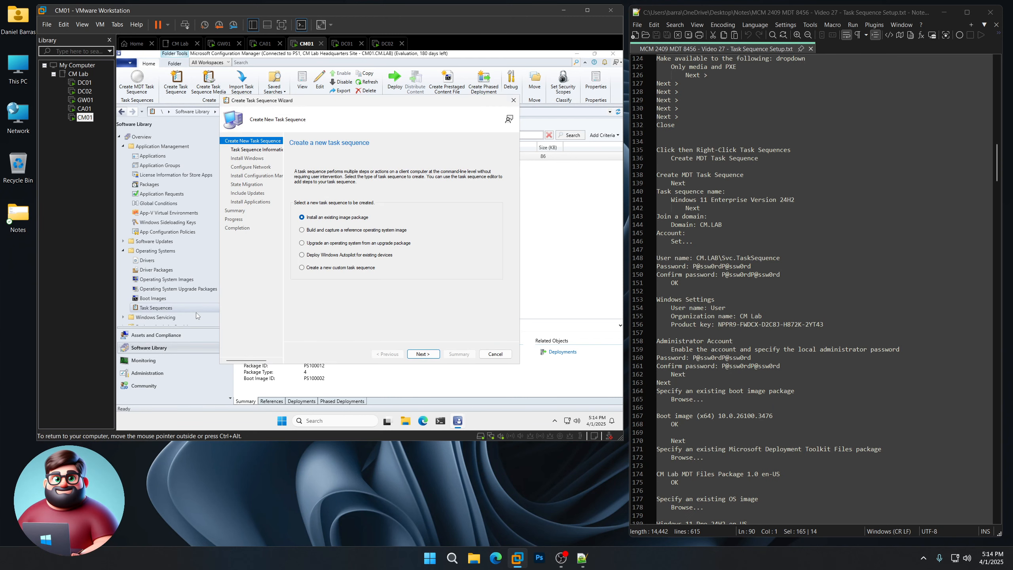
{"action": "left_click", "coordinate": [496, 354]}
{"action": "left_click", "coordinate": [391, 264]}
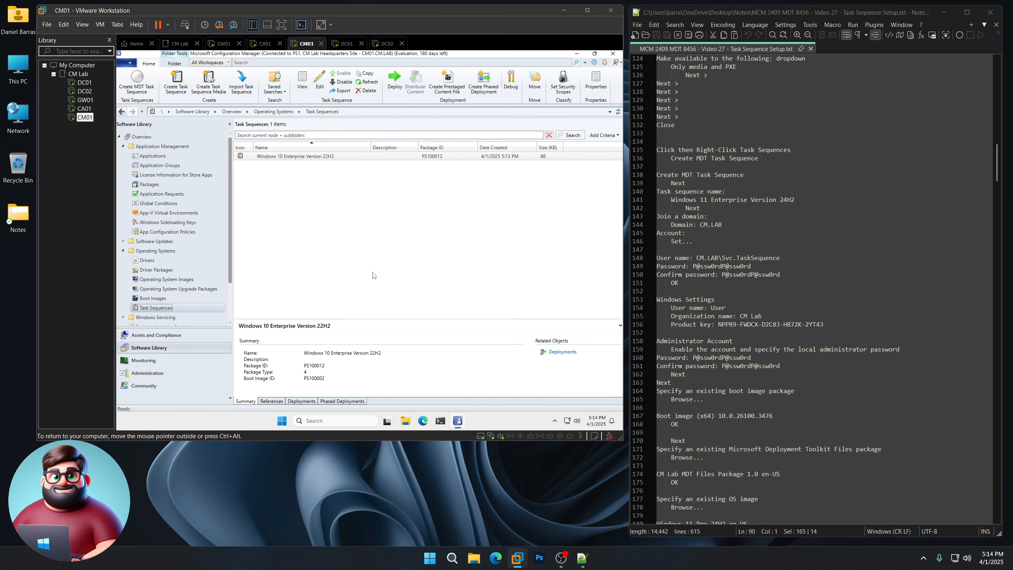
Start a new MDT task sequence from the Client Task Sequence template and name it Windows 11 Enterprise Version 24H2, as in the notes.
{"action": "right_click", "coordinate": [166, 307]}
{"action": "left_click", "coordinate": [194, 340]}
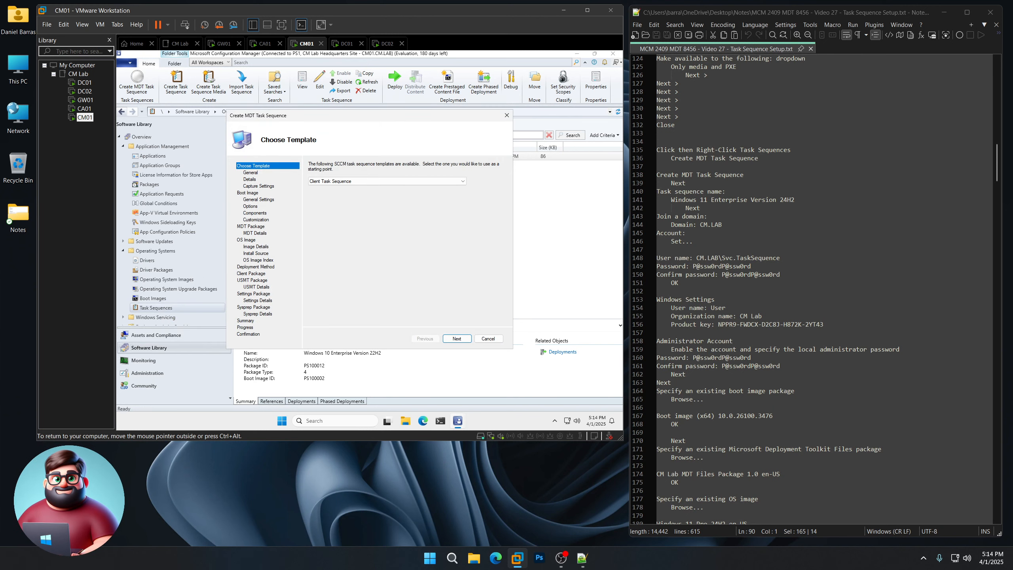
{"action": "left_click", "coordinate": [459, 340]}
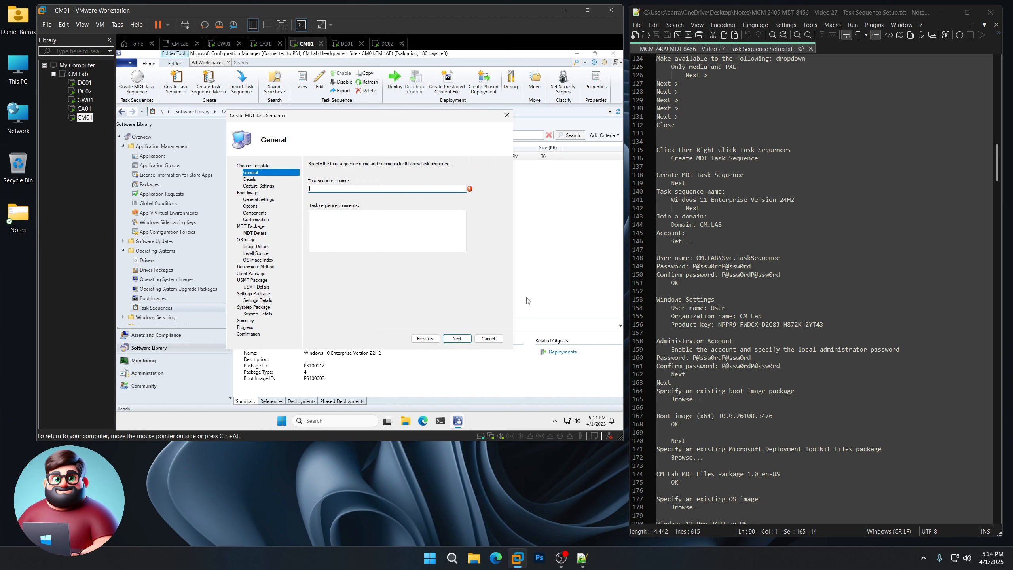
{"action": "left_click_drag", "start_coordinate": [795, 199], "coordinate": [672, 201]}
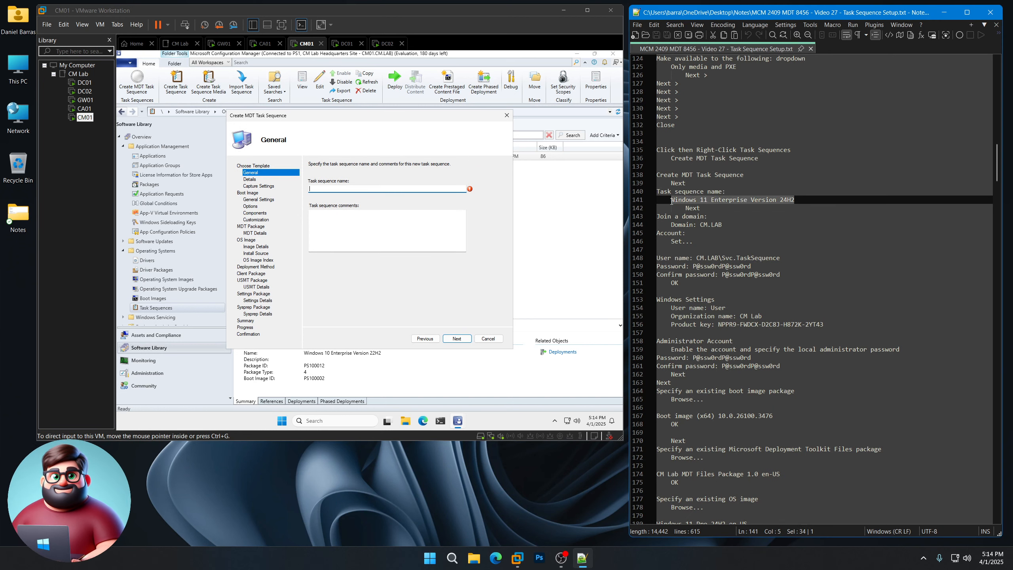
{"action": "right_click", "coordinate": [683, 199]}
{"action": "left_click", "coordinate": [707, 215]}
{"action": "left_click", "coordinate": [367, 191]}
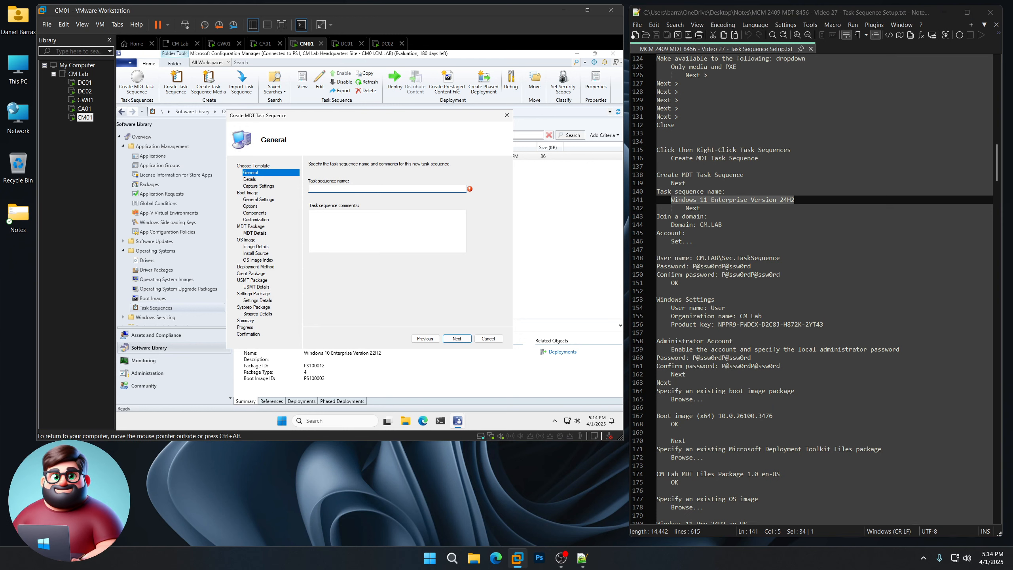
{"action": "key", "text": "ctrl+v"}
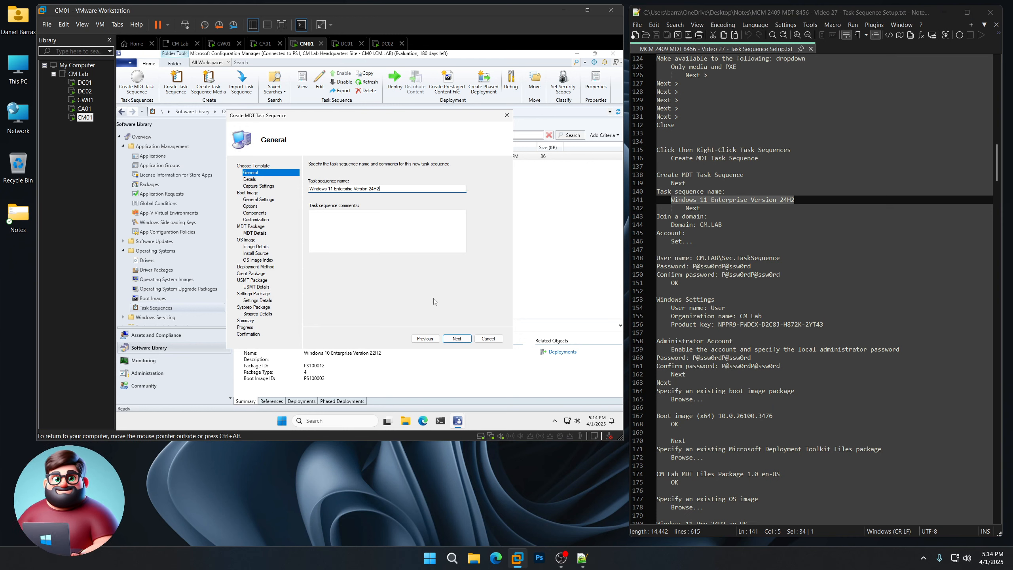
{"action": "left_click", "coordinate": [457, 339]}
Choose to join the domain CM.LAB and enter CM.LAB\Svc.TaskSequence from the notes as the user name of the joining account.
{"action": "left_click", "coordinate": [331, 201]}
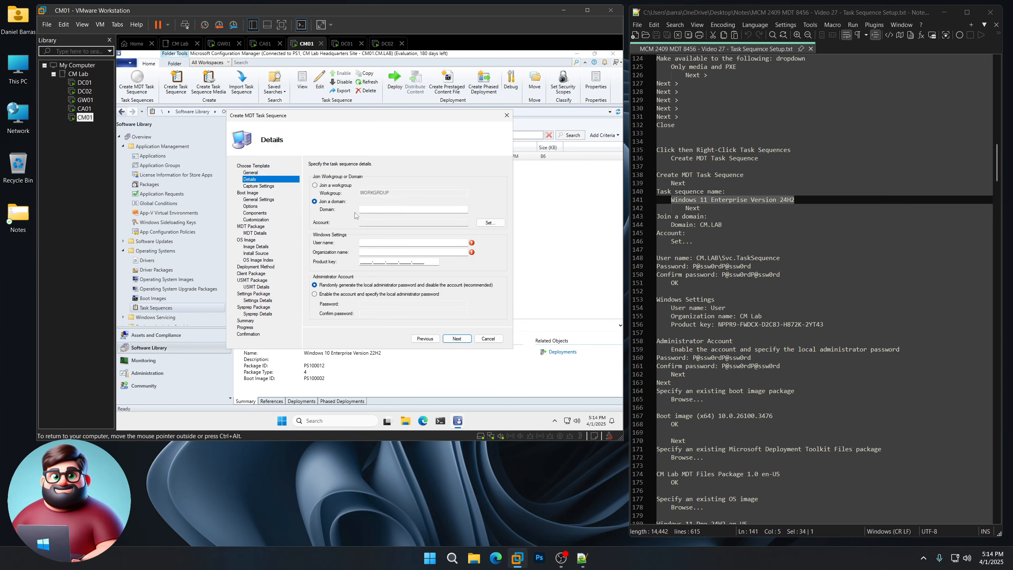
{"action": "left_click", "coordinate": [375, 209]}
{"action": "left_click", "coordinate": [490, 223]}
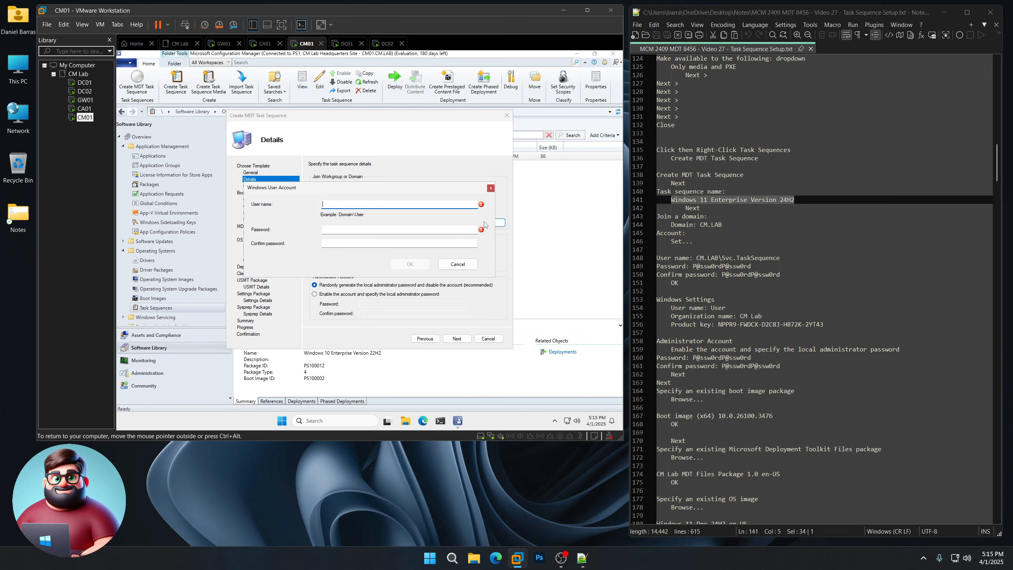
{"action": "left_click_drag", "start_coordinate": [780, 258], "coordinate": [697, 258]}
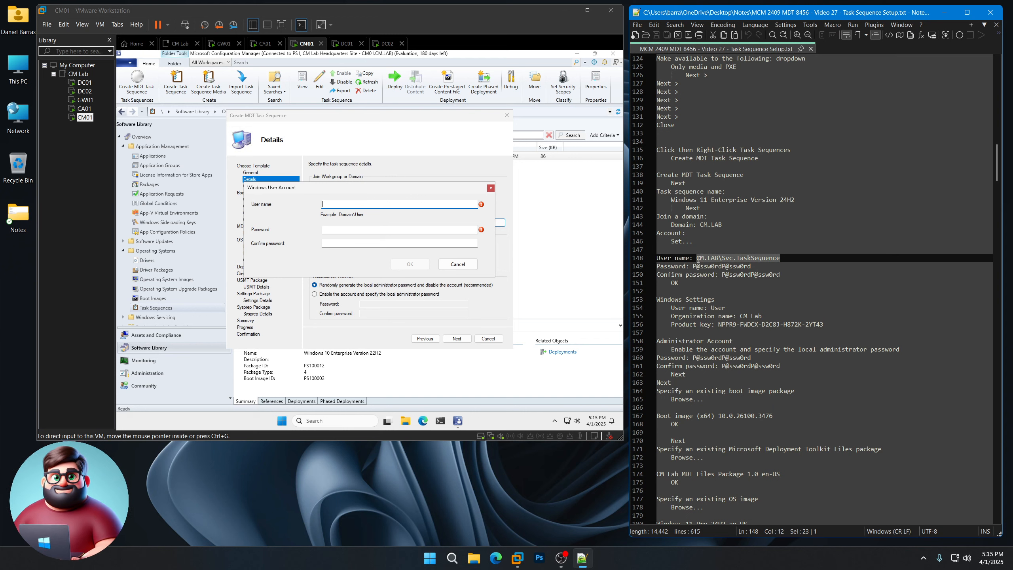
{"action": "right_click", "coordinate": [712, 260]}
{"action": "left_click", "coordinate": [732, 280]}
{"action": "key", "text": "alt+Tab"}
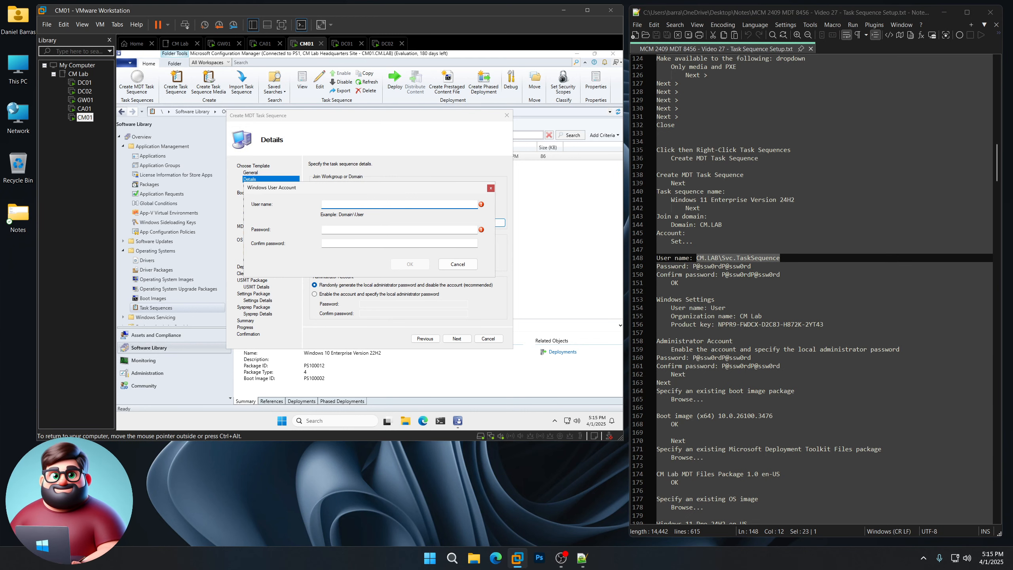
{"action": "key", "text": "ctrl+v"}
Copy the service account password from the notes into the password and confirmation fields and accept the account.
{"action": "left_click_drag", "start_coordinate": [752, 266], "coordinate": [697, 268]}
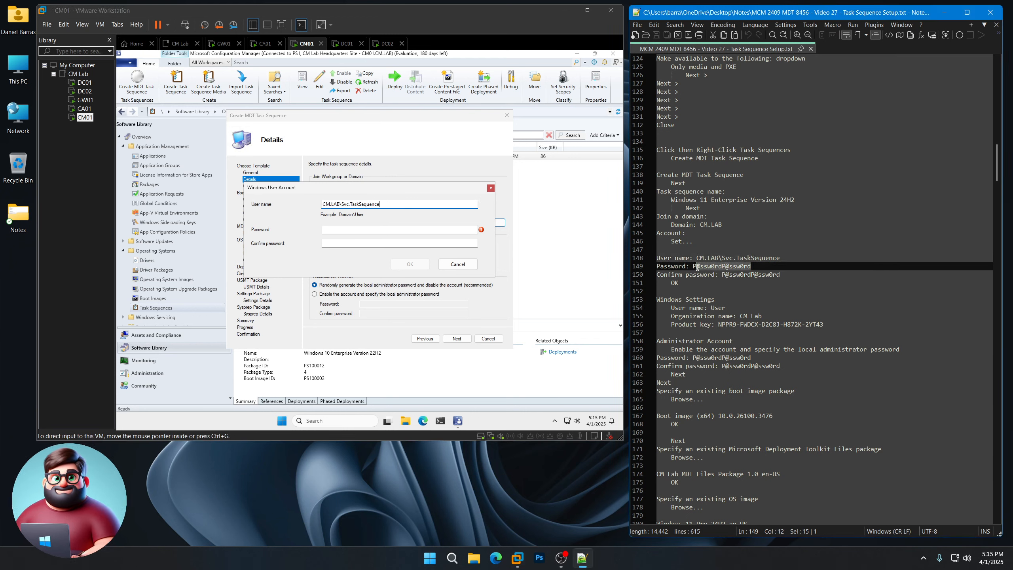
{"action": "right_click", "coordinate": [701, 267]}
{"action": "left_click", "coordinate": [730, 284]}
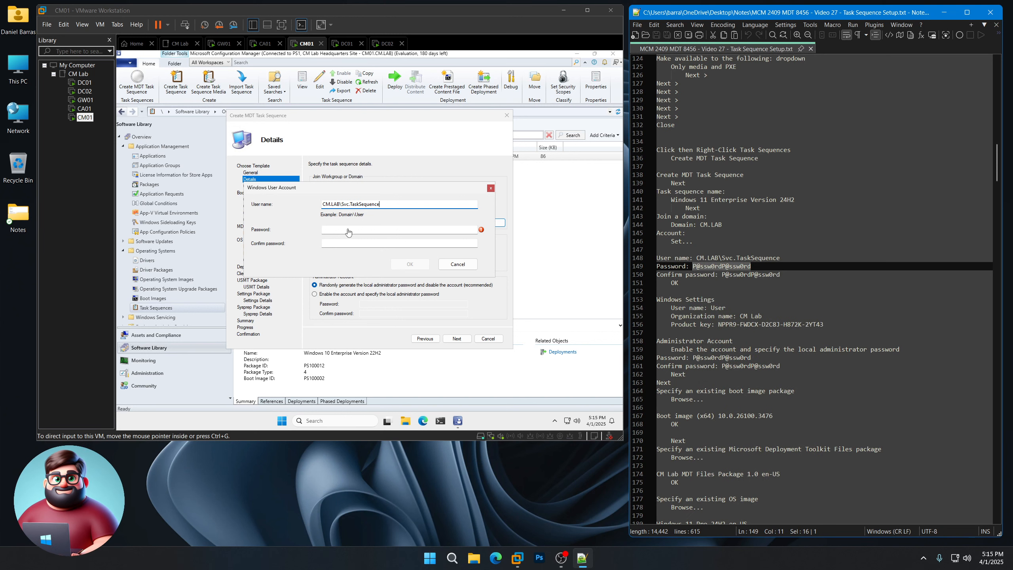
{"action": "left_click", "coordinate": [350, 233]}
{"action": "key", "text": "ctrl+v"}
{"action": "left_click", "coordinate": [346, 243]}
{"action": "key", "text": "ctrl+v"}
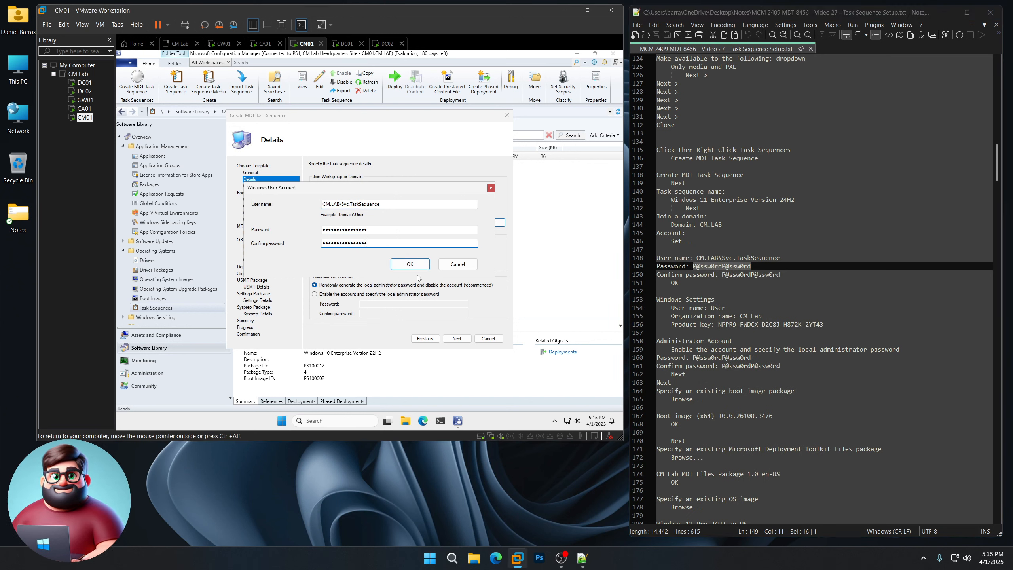
{"action": "left_click", "coordinate": [411, 265]}
Fill in the Windows settings with User as the user name and CM Lab as the organization name.
{"action": "left_click", "coordinate": [373, 242]}
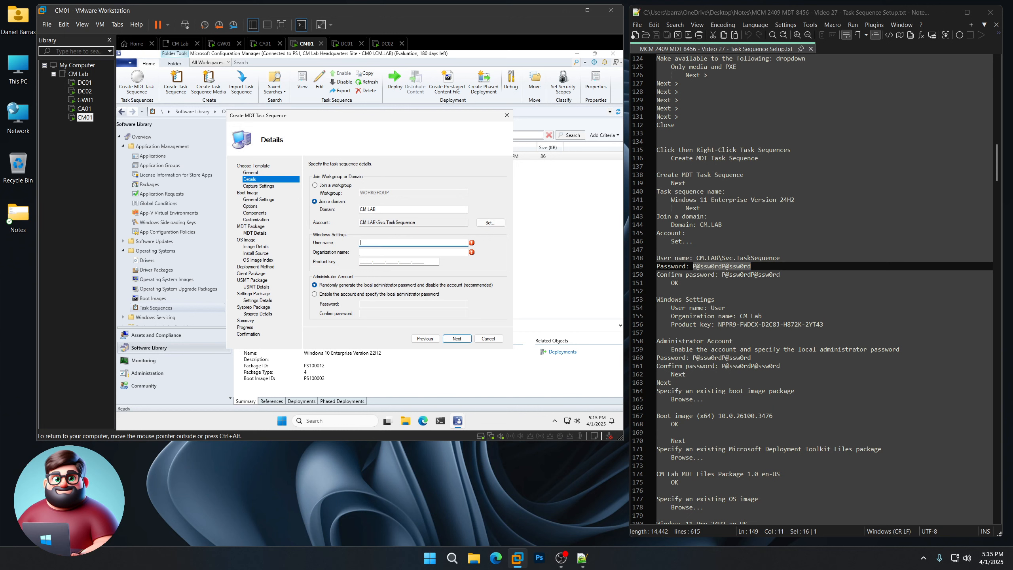
{"action": "type", "text": "User"}
{"action": "key", "text": "Tab"}
{"action": "key", "text": "shift+Tab"}
{"action": "key", "text": "Tab"}
{"action": "type", "text": "C"}
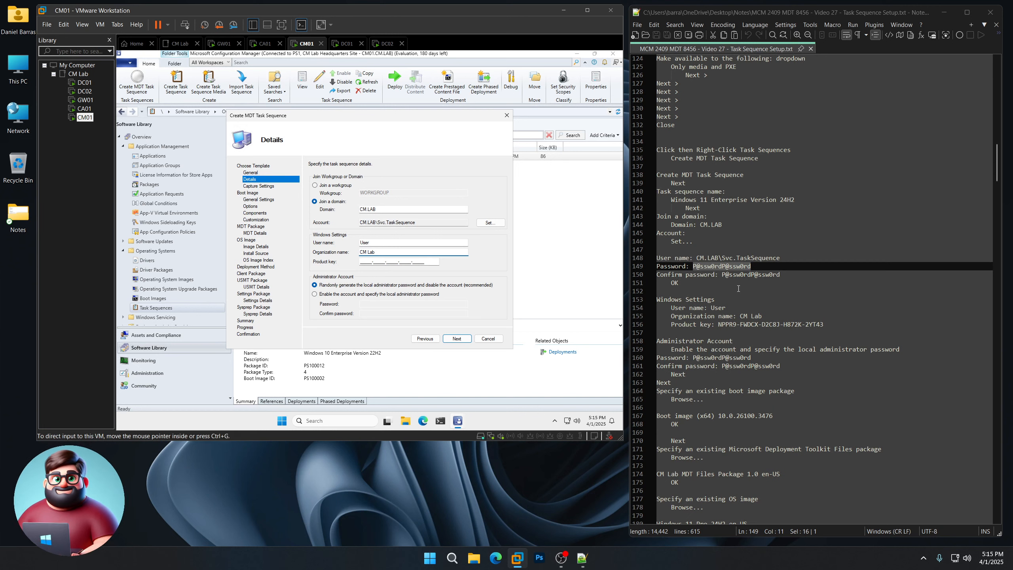
Copy the Windows product key from the notes into the product key field of the Windows settings.
{"action": "left_click_drag", "start_coordinate": [833, 324], "coordinate": [719, 325]}
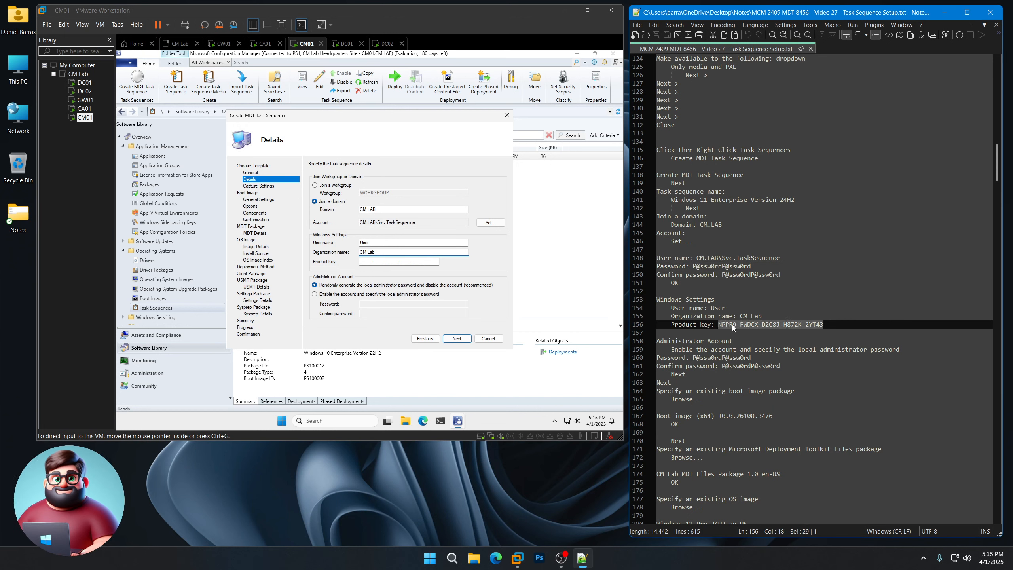
{"action": "right_click", "coordinate": [732, 325]}
{"action": "left_click", "coordinate": [760, 115]}
{"action": "left_click", "coordinate": [362, 263]}
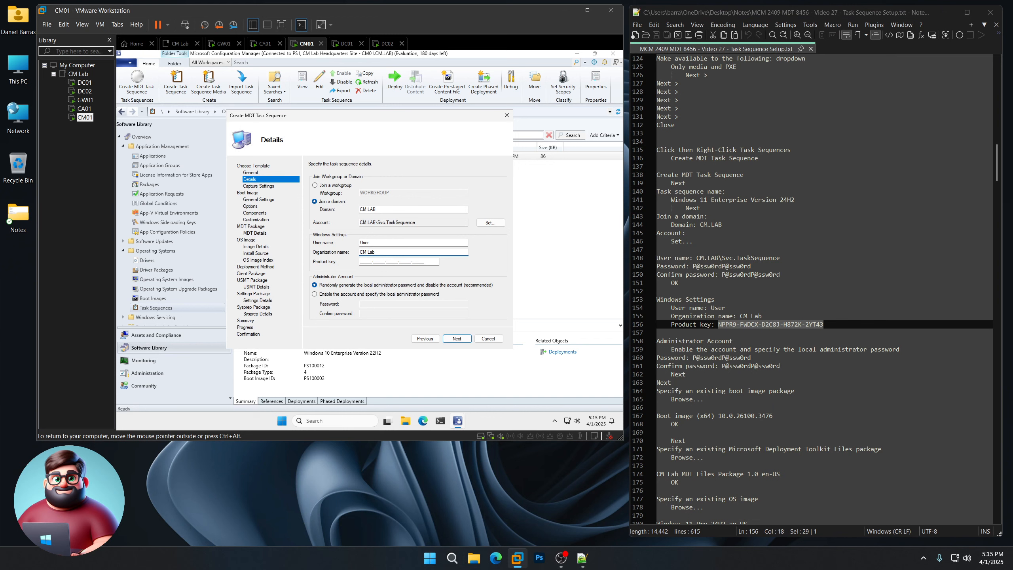
{"action": "key", "text": "ctrl+v"}
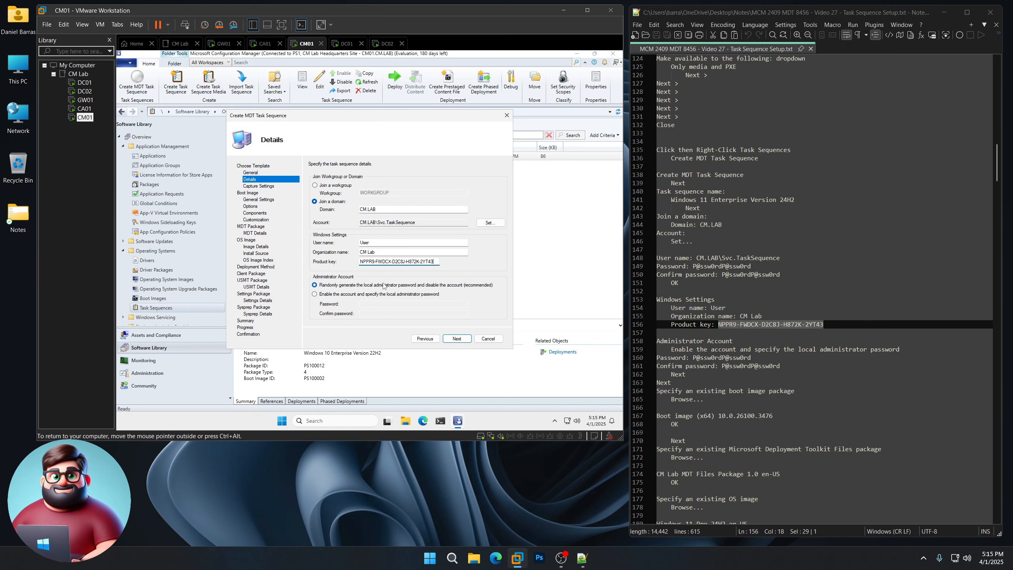
Enable the local administrator account and enter and confirm its password, copied from the notes.
{"action": "left_click", "coordinate": [315, 294]}
{"action": "scroll", "coordinate": [758, 255], "scroll_direction": "down", "scroll_amount": 4}
{"action": "left_click_drag", "start_coordinate": [751, 258], "coordinate": [692, 258]}
{"action": "right_click", "coordinate": [711, 258]}
{"action": "left_click", "coordinate": [734, 274]}
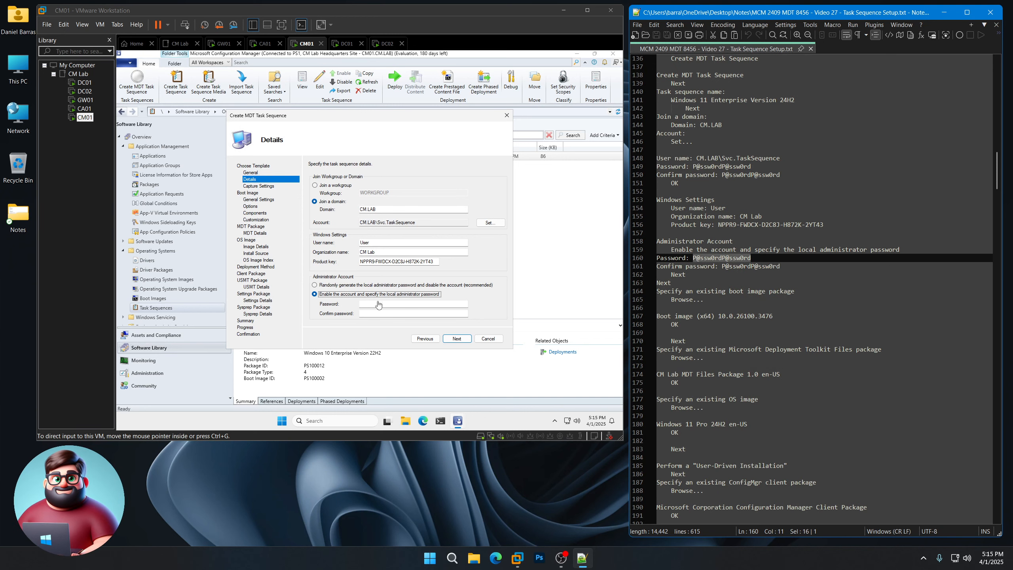
{"action": "left_click", "coordinate": [379, 304]}
{"action": "key", "text": "ctrl+v"}
{"action": "key", "text": "Tab"}
{"action": "key", "text": "ctrl+v"}
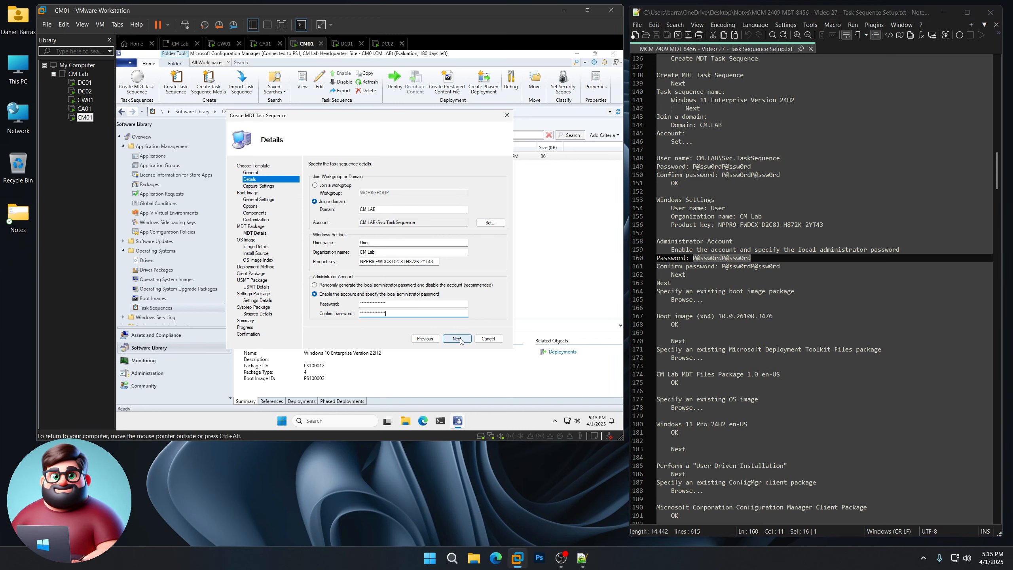
Leave the task sequence as never used for image capture and specify the existing x64 boot image as its boot image package.
{"action": "left_click", "coordinate": [458, 339]}
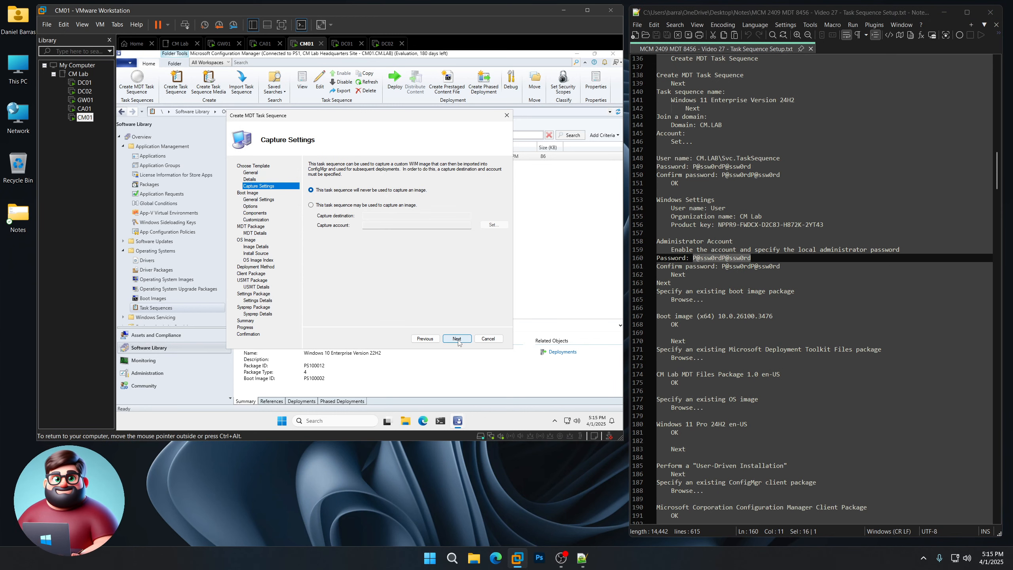
{"action": "left_click", "coordinate": [457, 339]}
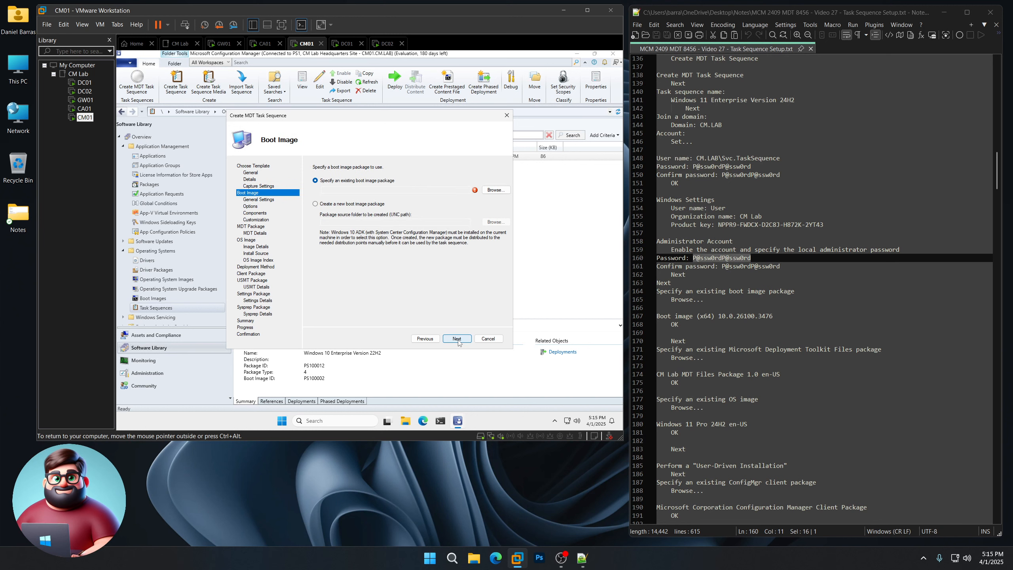
{"action": "left_click", "coordinate": [495, 190]}
{"action": "left_click", "coordinate": [309, 133]}
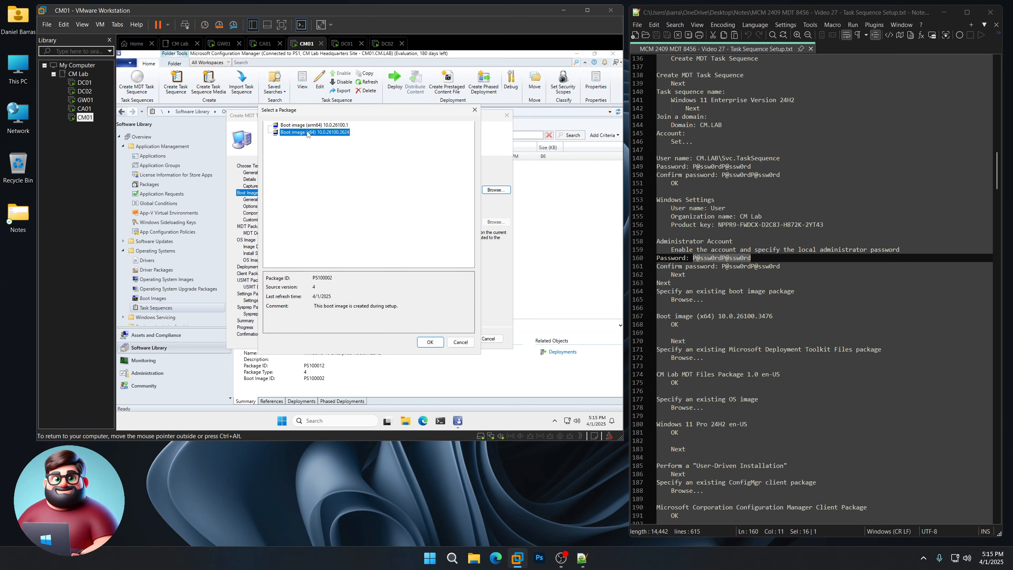
{"action": "left_click", "coordinate": [440, 343]}
{"action": "left_click", "coordinate": [458, 339]}
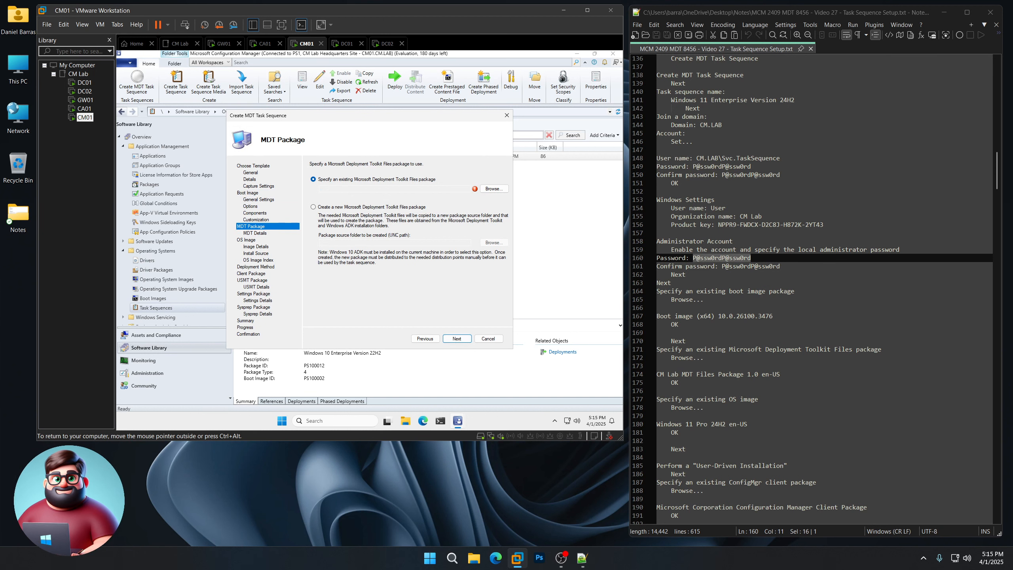
Specify CM Lab MDT Files Package 1.0 en-US as the existing Microsoft Deployment Toolkit Files package.
{"action": "left_click", "coordinate": [494, 189]}
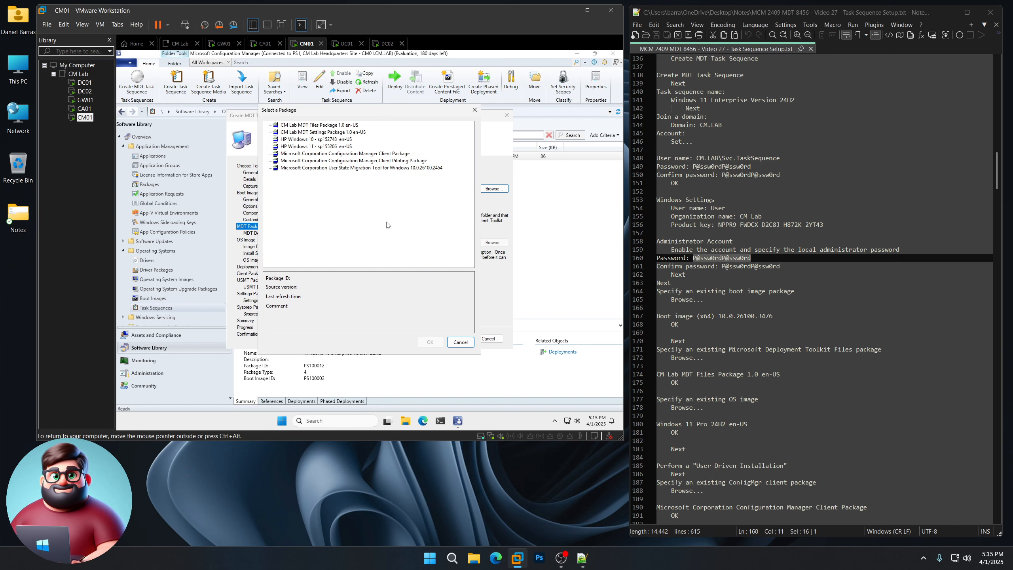
{"action": "left_click", "coordinate": [313, 125]}
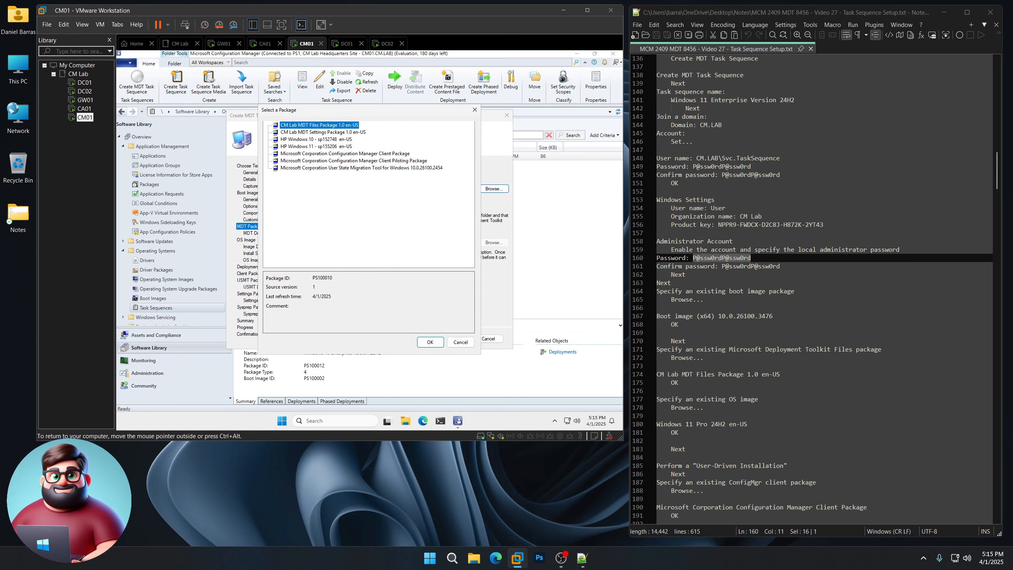
{"action": "left_click", "coordinate": [430, 341]}
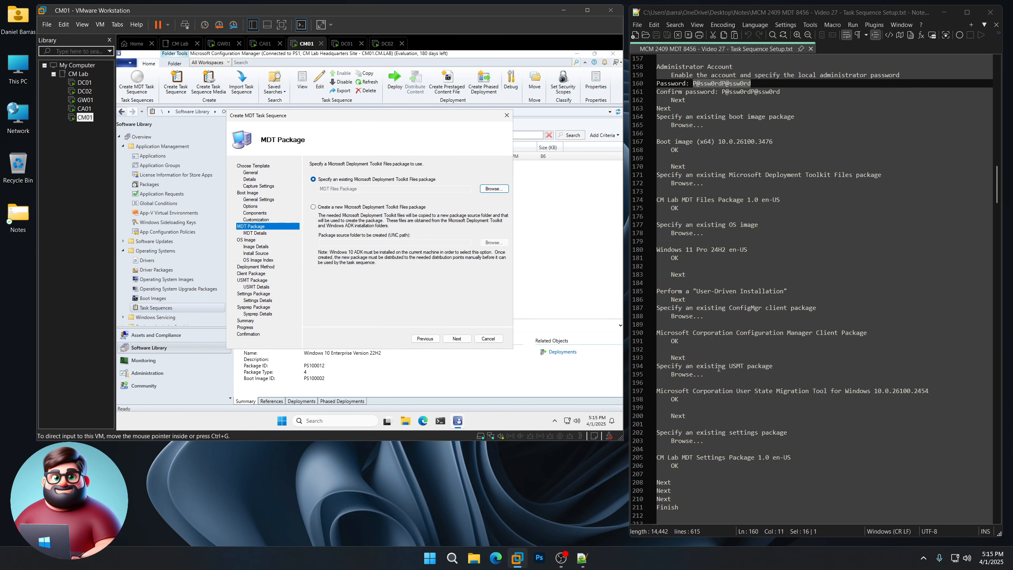
{"action": "scroll", "coordinate": [798, 280], "scroll_direction": "down", "scroll_amount": 7}
{"action": "left_click", "coordinate": [457, 338]}
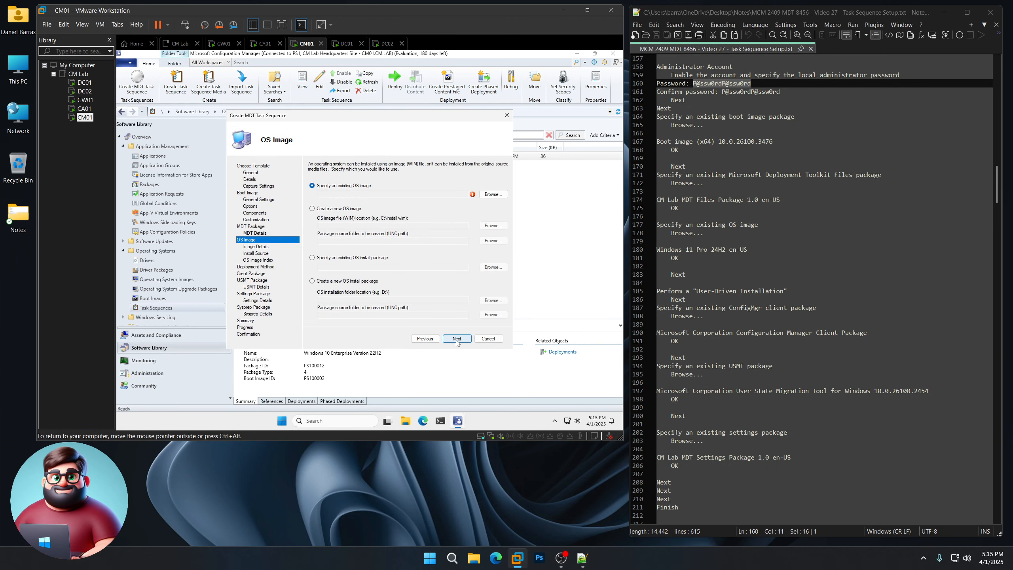
Specify Windows 11 Pro 24H2 en-US as the existing OS image for the task sequence.
{"action": "left_click", "coordinate": [497, 198]}
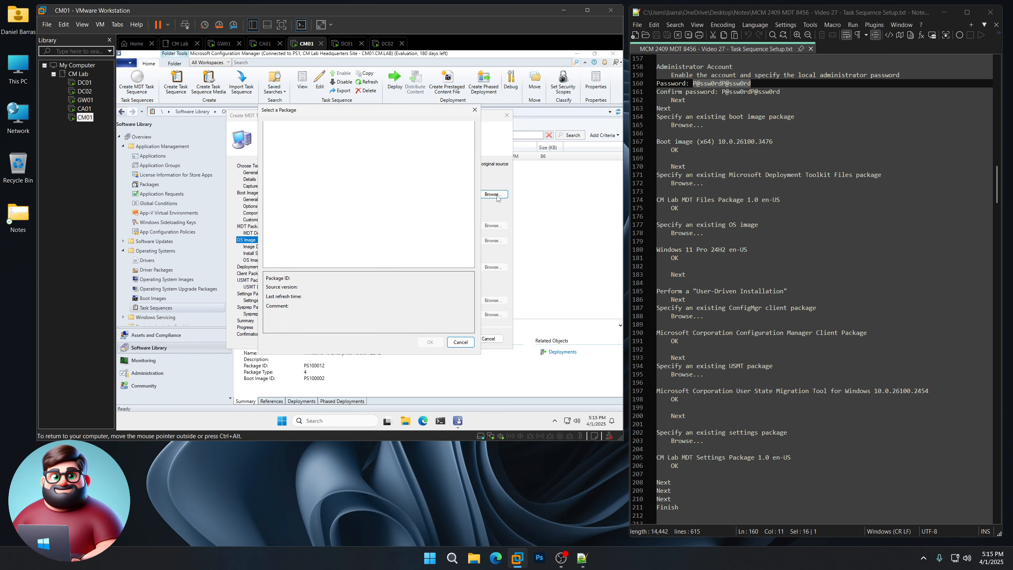
{"action": "left_click", "coordinate": [330, 134]}
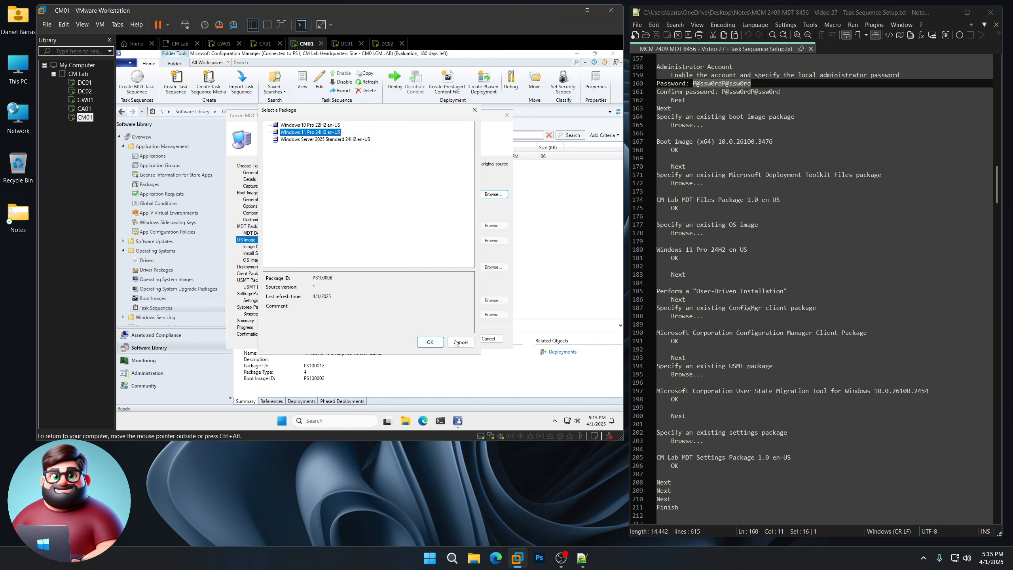
{"action": "left_click", "coordinate": [430, 342]}
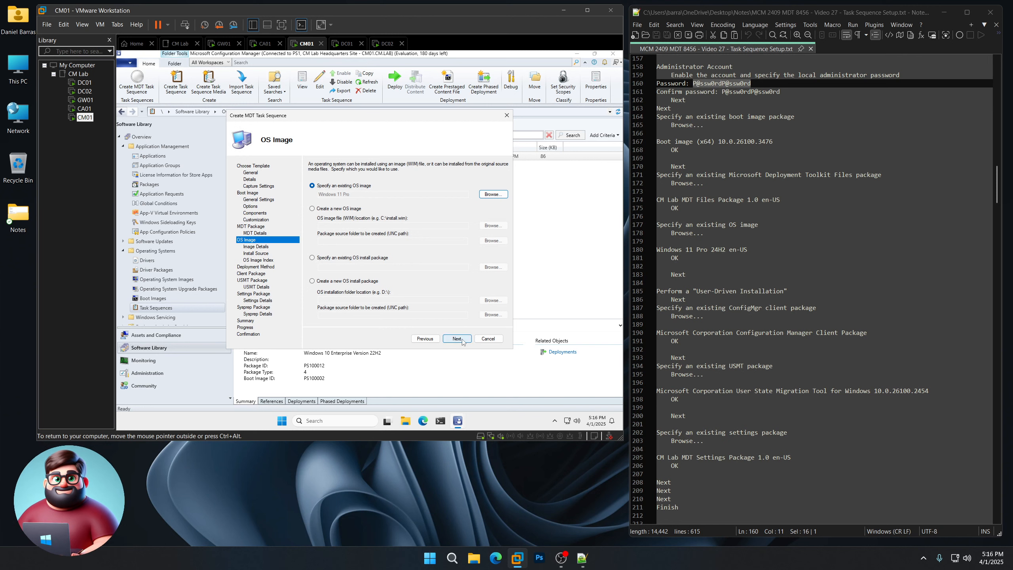
{"action": "left_click", "coordinate": [462, 341]}
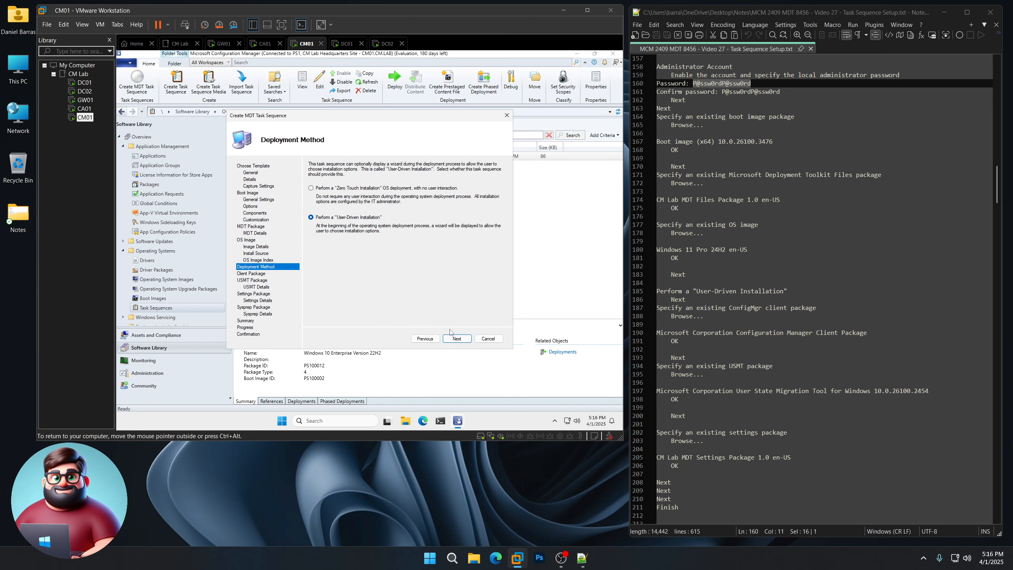
Accept the User-Driven Installation deployment method and specify Microsoft Corporation Configuration Manager Client Package as the existing client package.
{"action": "left_click", "coordinate": [457, 339]}
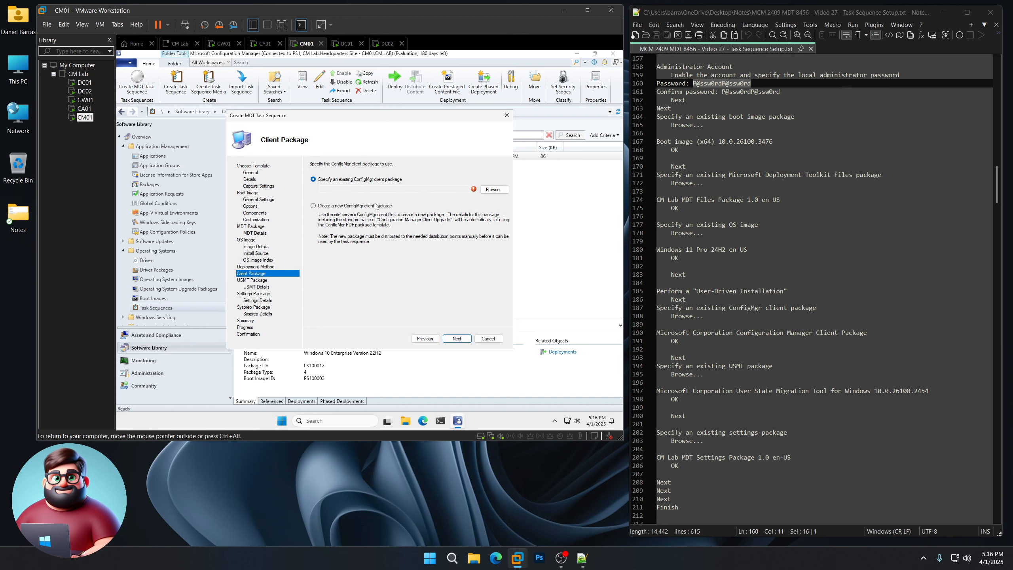
{"action": "left_click", "coordinate": [495, 189]}
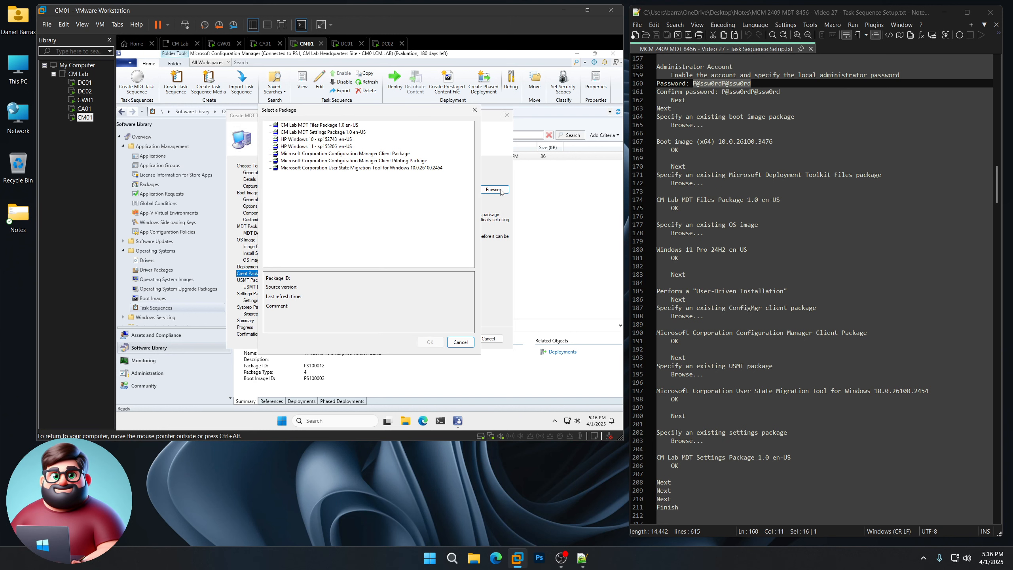
{"action": "left_click", "coordinate": [359, 154]}
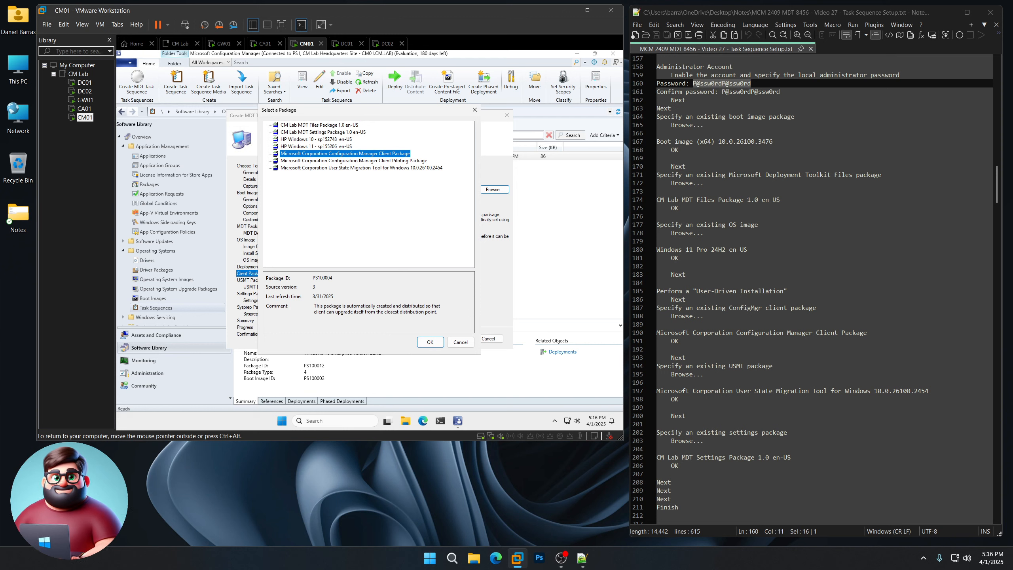
{"action": "left_click", "coordinate": [431, 343]}
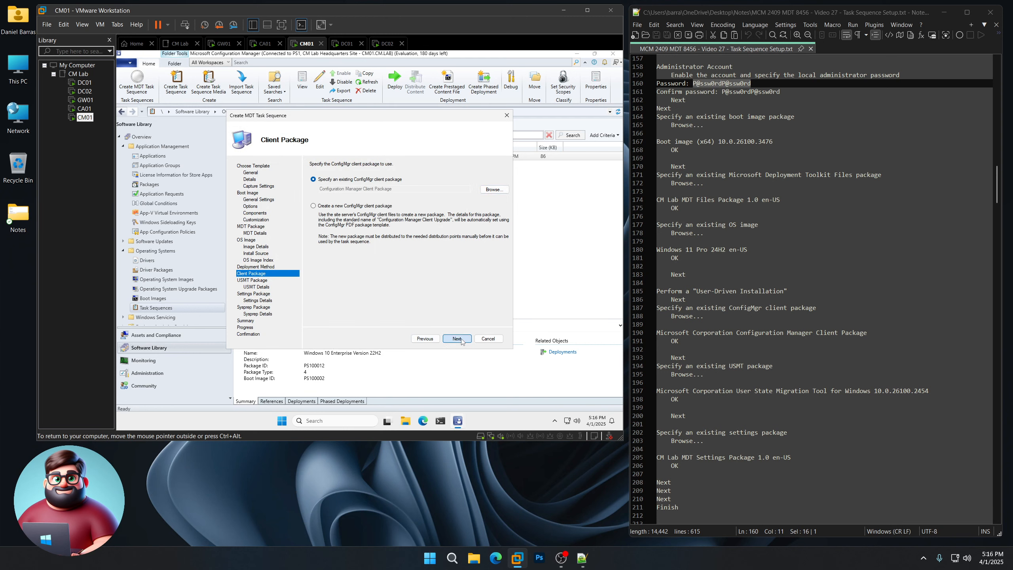
{"action": "left_click", "coordinate": [457, 338]}
Specify Microsoft Corporation User State Migration Tool for Windows 10.0.26100.2454 as the existing USMT package.
{"action": "left_click", "coordinate": [494, 190]}
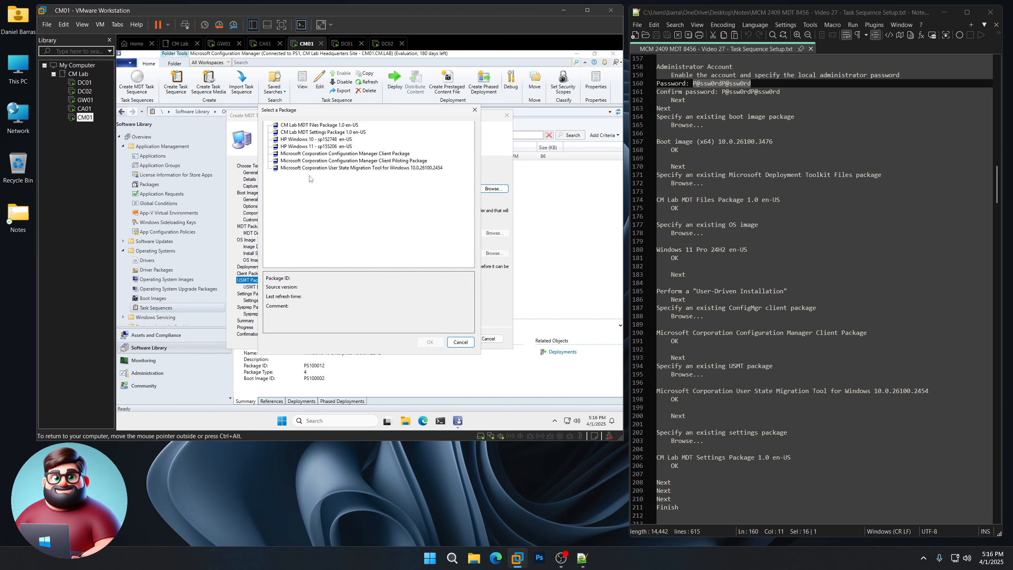
{"action": "left_click", "coordinate": [324, 170]}
{"action": "left_click", "coordinate": [426, 342]}
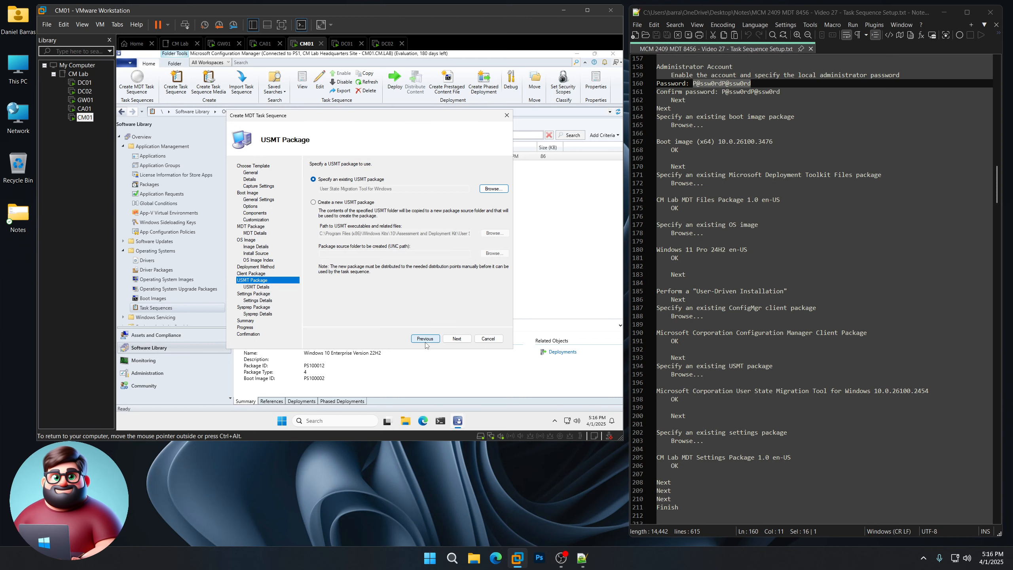
{"action": "left_click", "coordinate": [457, 339]}
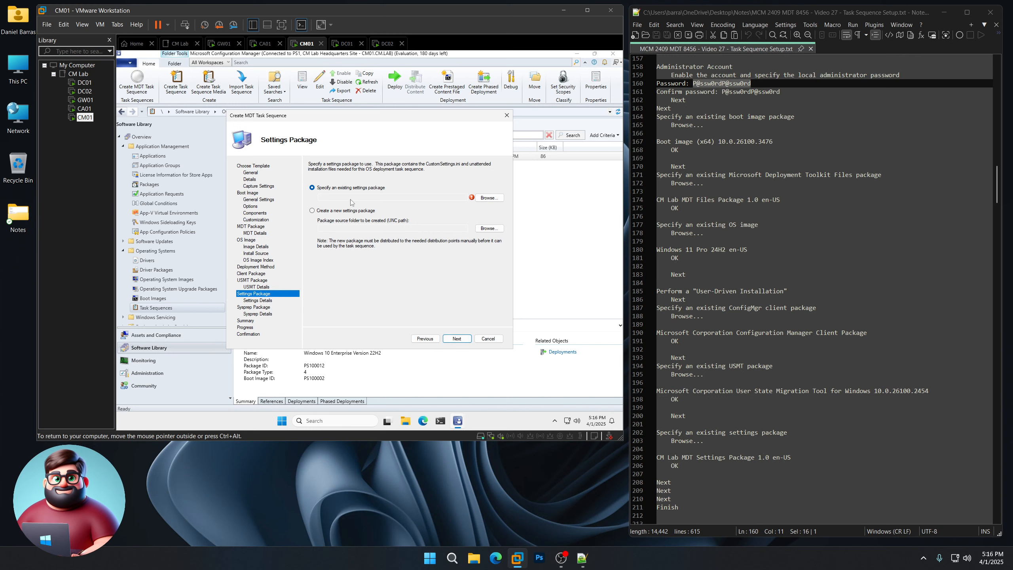
Specify CM Lab MDT Settings Package 1.0 en-US as the existing settings package.
{"action": "left_click", "coordinate": [493, 198]}
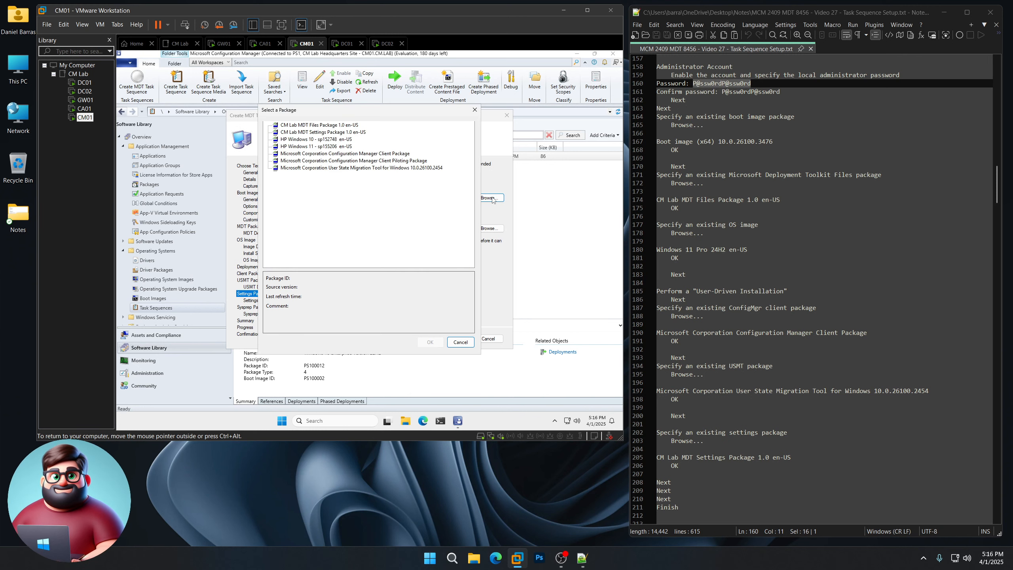
{"action": "left_click", "coordinate": [296, 133]}
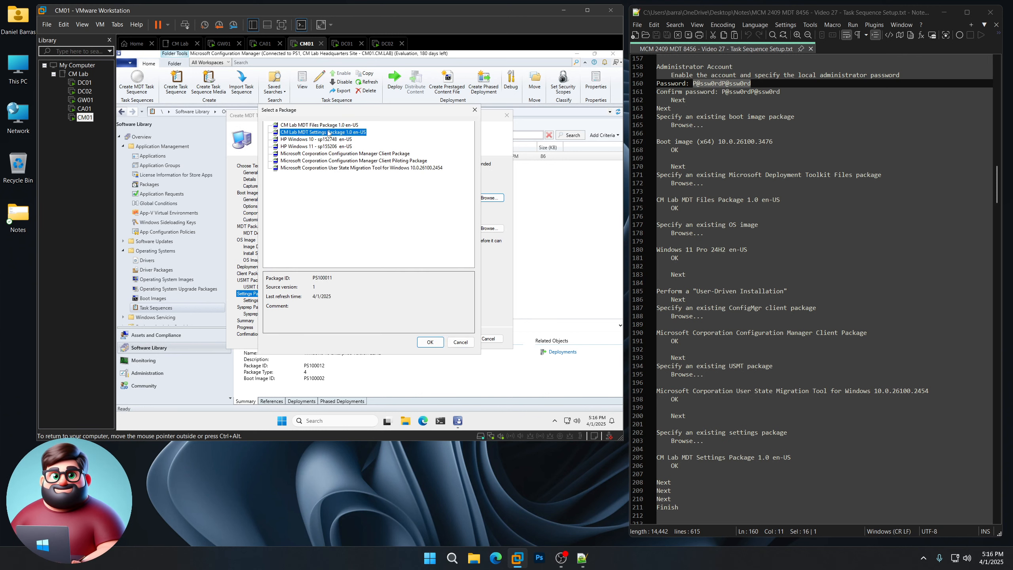
{"action": "left_click", "coordinate": [431, 343]}
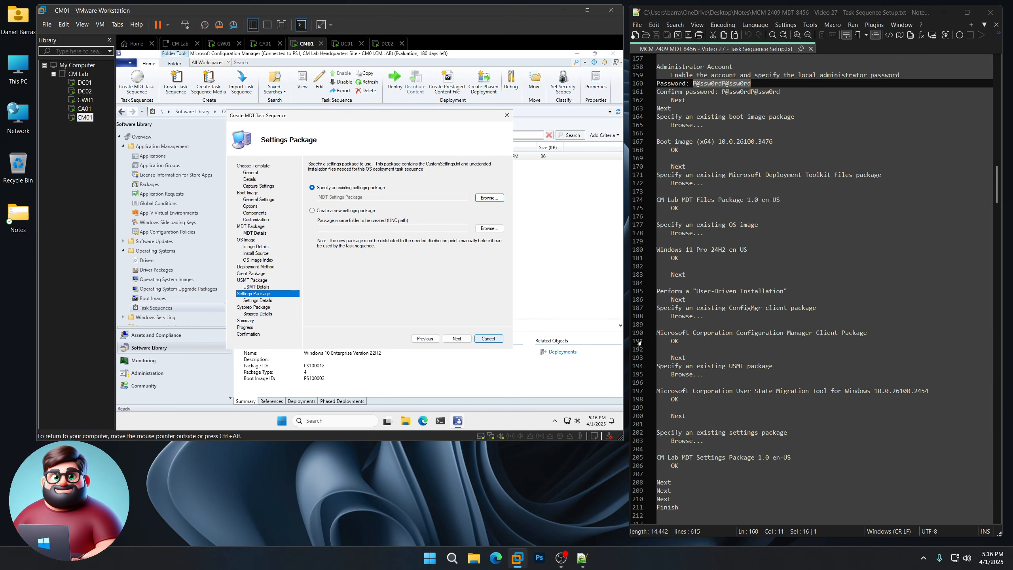
{"action": "scroll", "coordinate": [822, 288], "scroll_direction": "down", "scroll_amount": 10}
{"action": "left_click", "coordinate": [458, 339]}
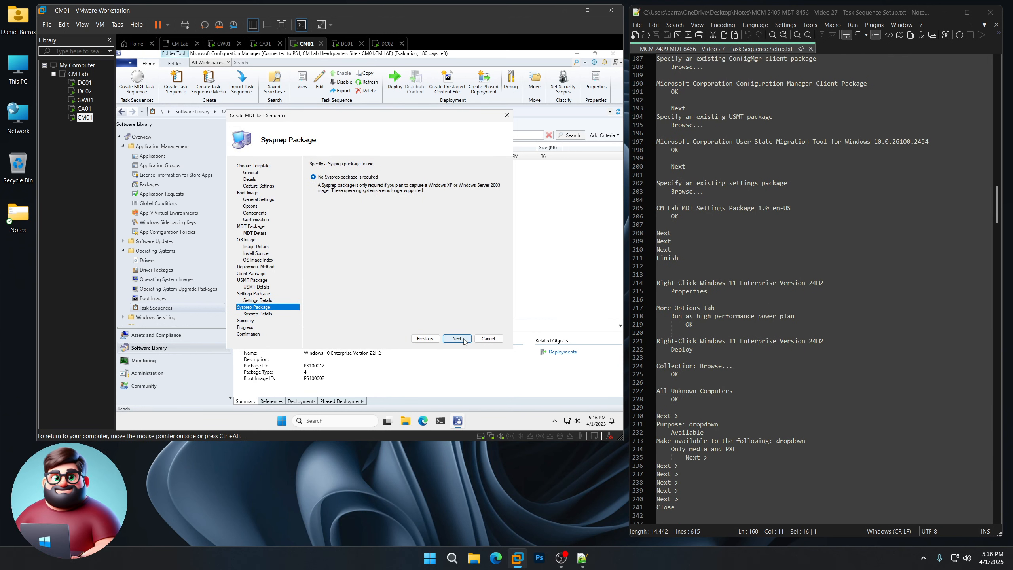
Accept that no Sysprep package is required and create the Windows 11 Enterprise Version 24H2 task sequence from the summary.
{"action": "left_click", "coordinate": [458, 339]}
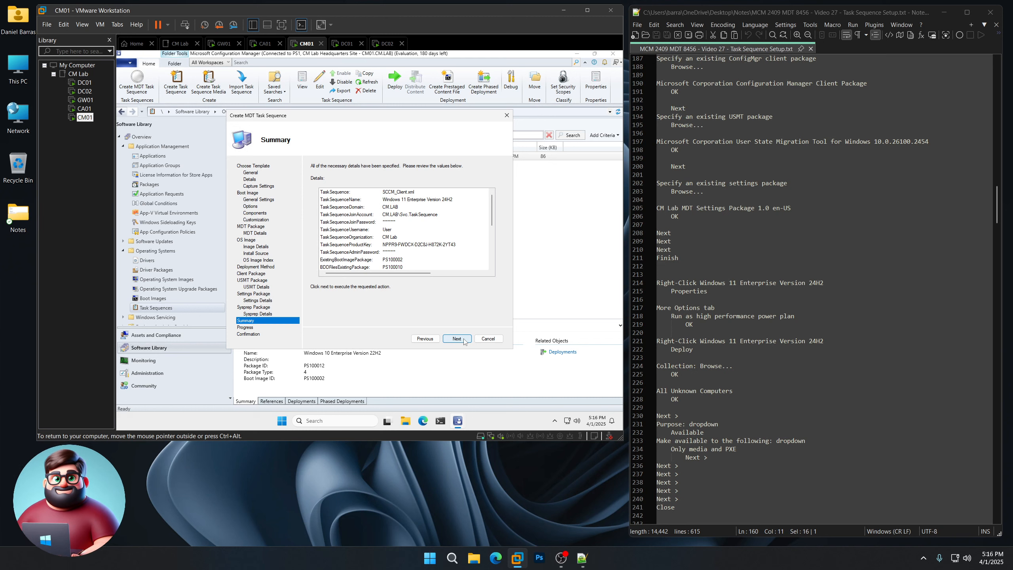
{"action": "left_click", "coordinate": [464, 340]}
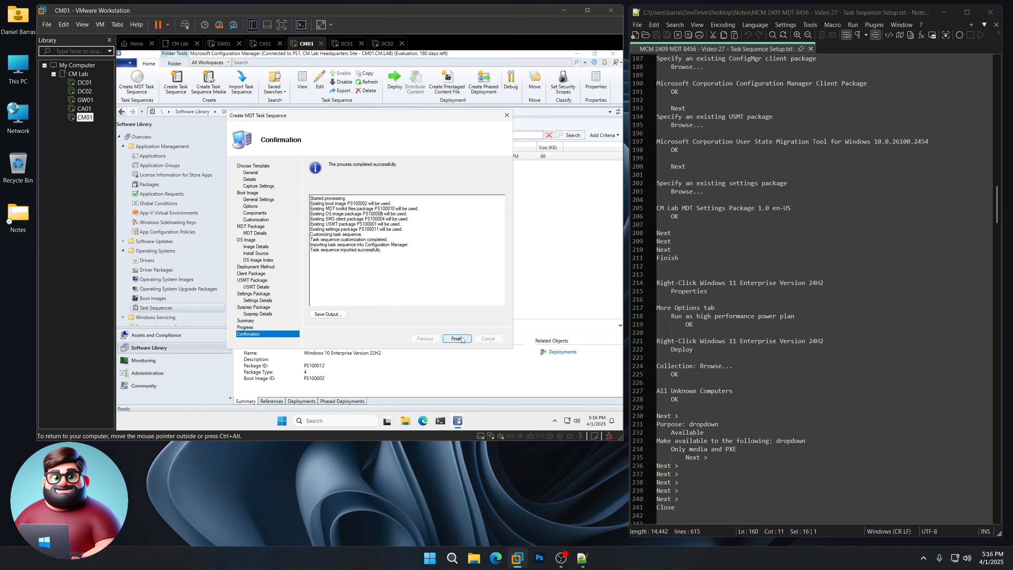
{"action": "left_click", "coordinate": [457, 339]}
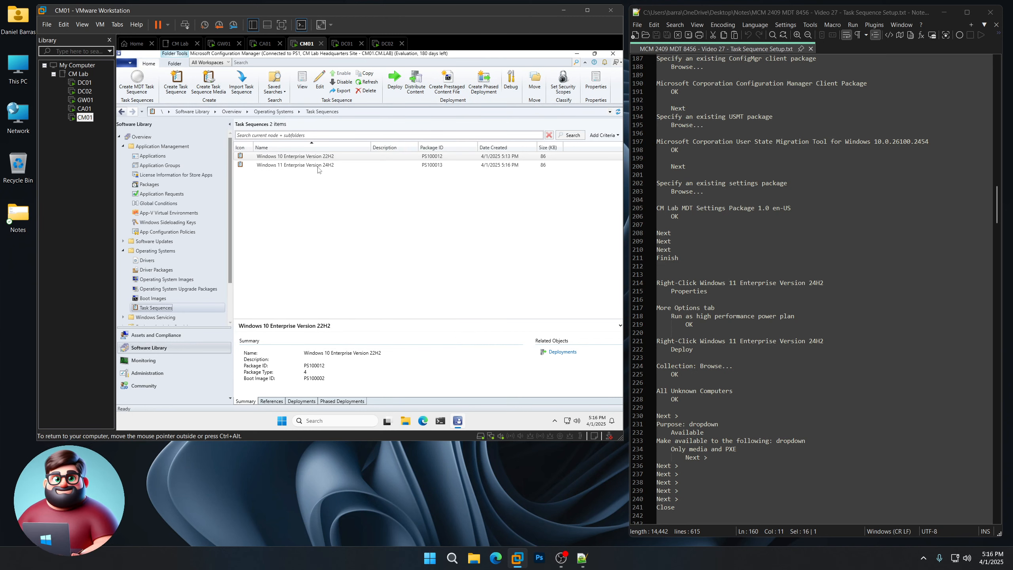
Set the Windows 11 Enterprise Version 24H2 task sequence to run as high performance power plan.
{"action": "right_click", "coordinate": [318, 166]}
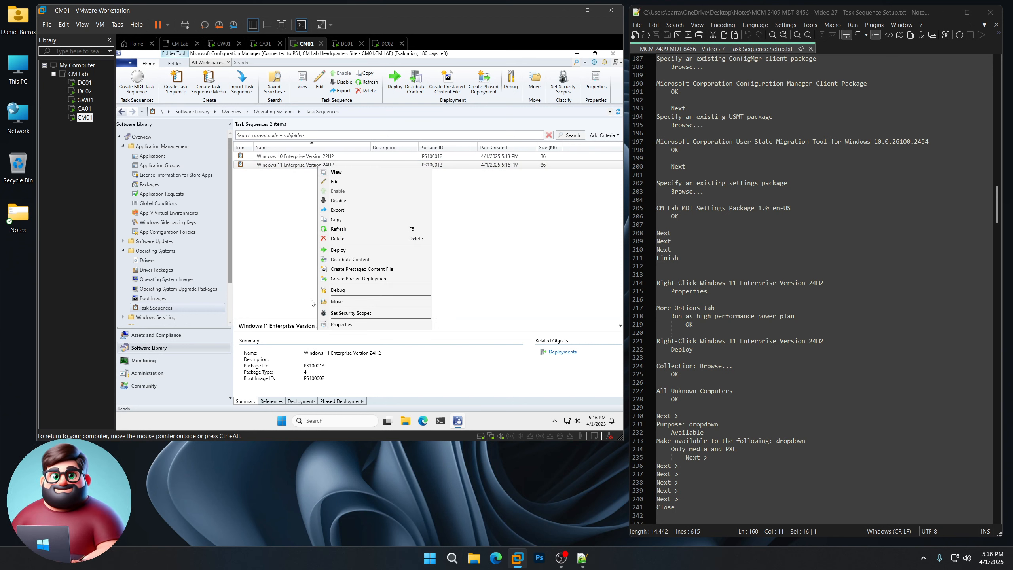
{"action": "left_click", "coordinate": [342, 326]}
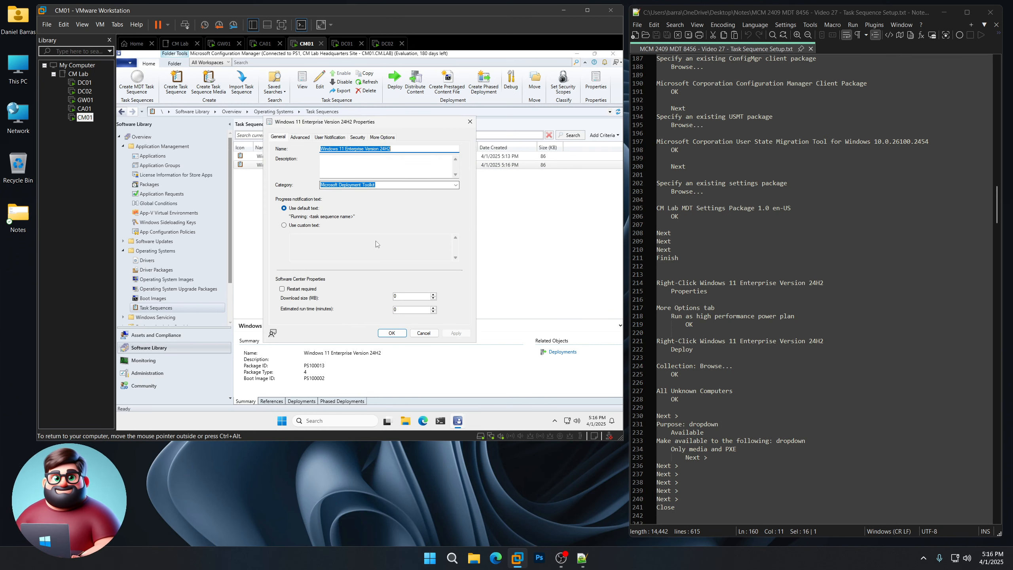
{"action": "left_click", "coordinate": [387, 137]}
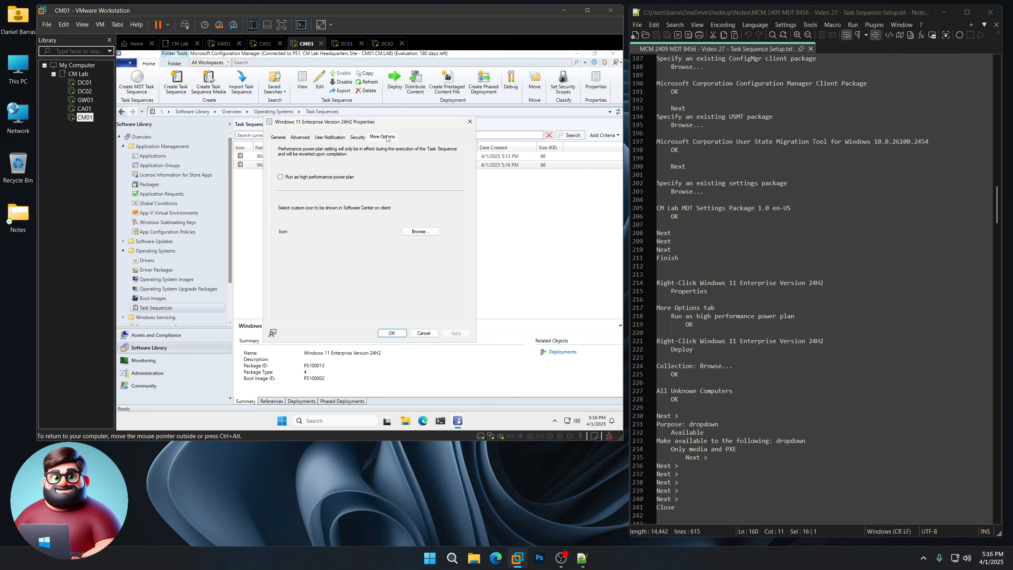
{"action": "left_click", "coordinate": [315, 177]}
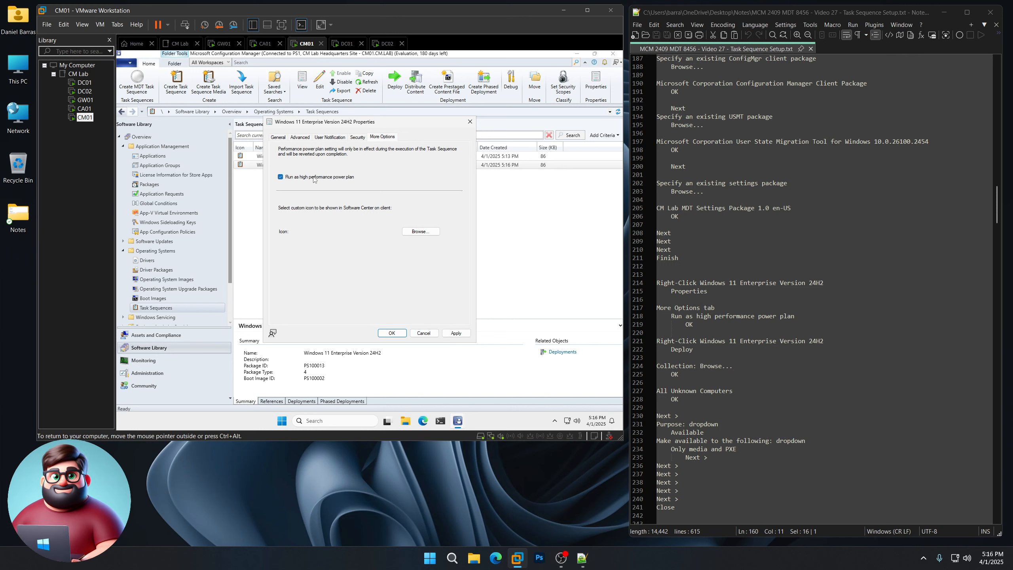
{"action": "left_click", "coordinate": [393, 333]}
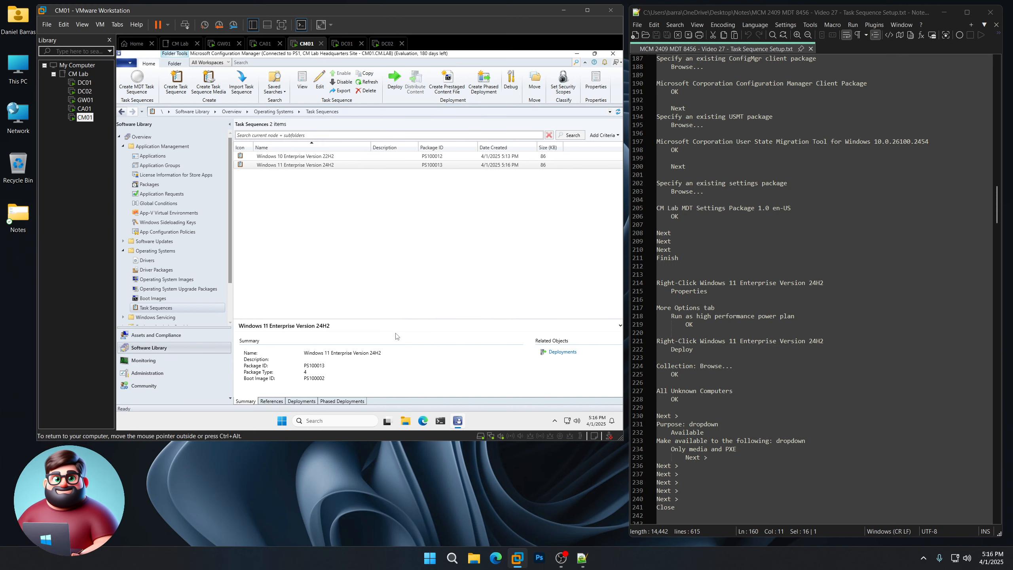
Start deploying the Windows 11 Enterprise Version 24H2 task sequence and choose All Unknown Computers as the target collection.
{"action": "right_click", "coordinate": [319, 165]}
{"action": "left_click", "coordinate": [337, 250]}
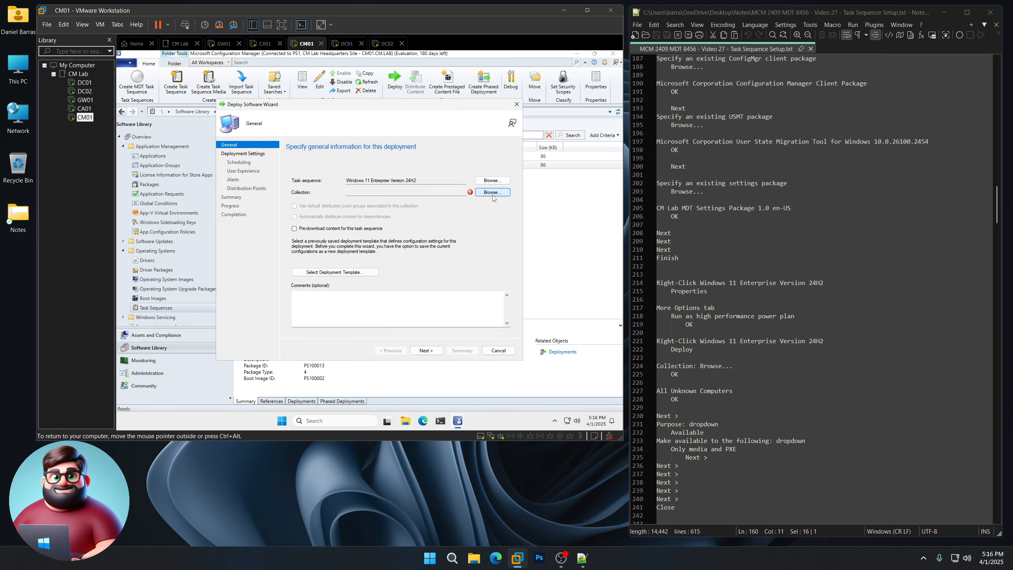
{"action": "left_click", "coordinate": [493, 192]}
{"action": "left_click", "coordinate": [431, 273]}
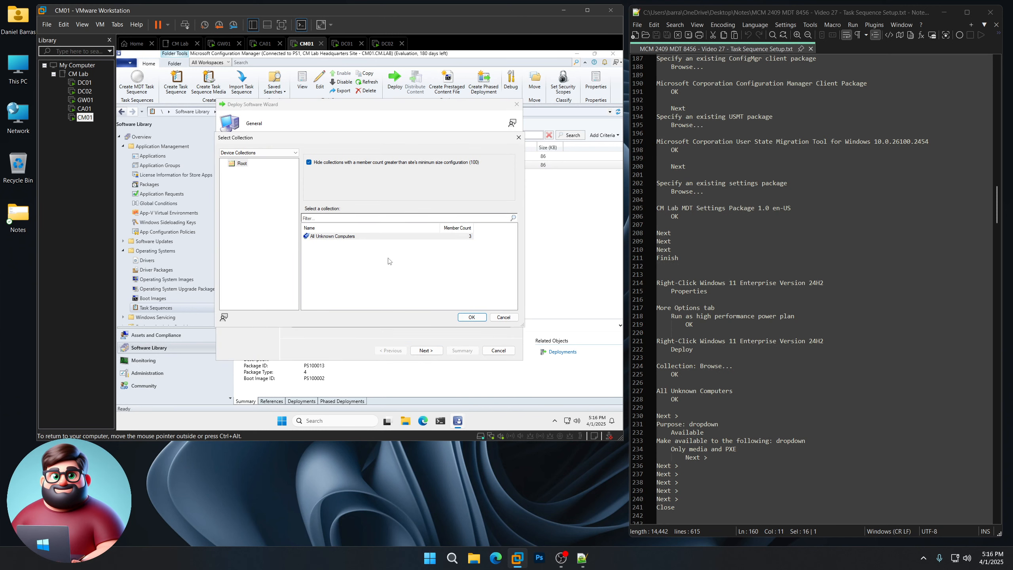
{"action": "left_click", "coordinate": [339, 237]}
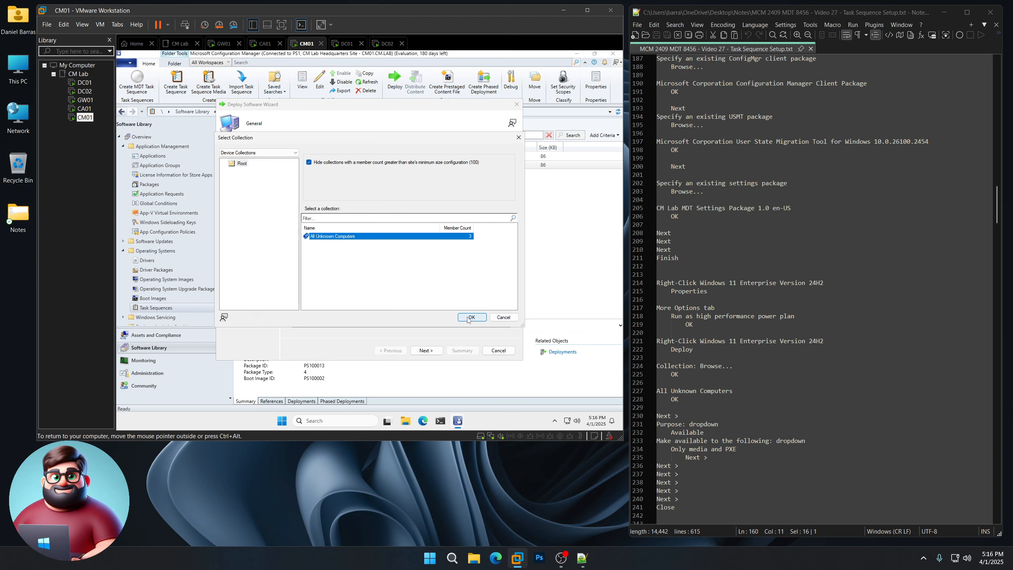
{"action": "left_click", "coordinate": [470, 317]}
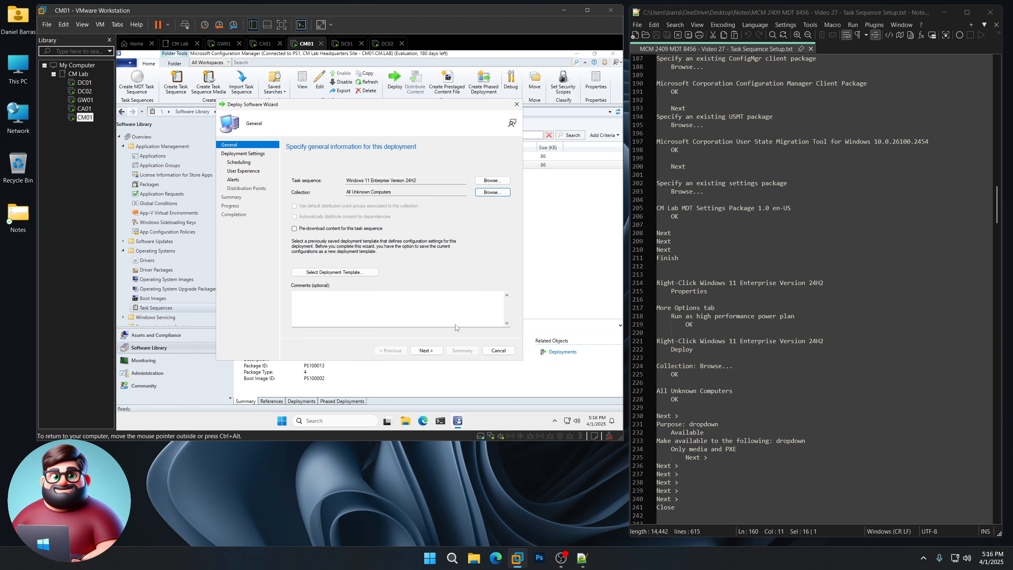
Make the Windows 11 Enterprise Version 24H2 deployment available to Only media and PXE.
{"action": "left_click", "coordinate": [425, 350]}
{"action": "left_click", "coordinate": [351, 240]}
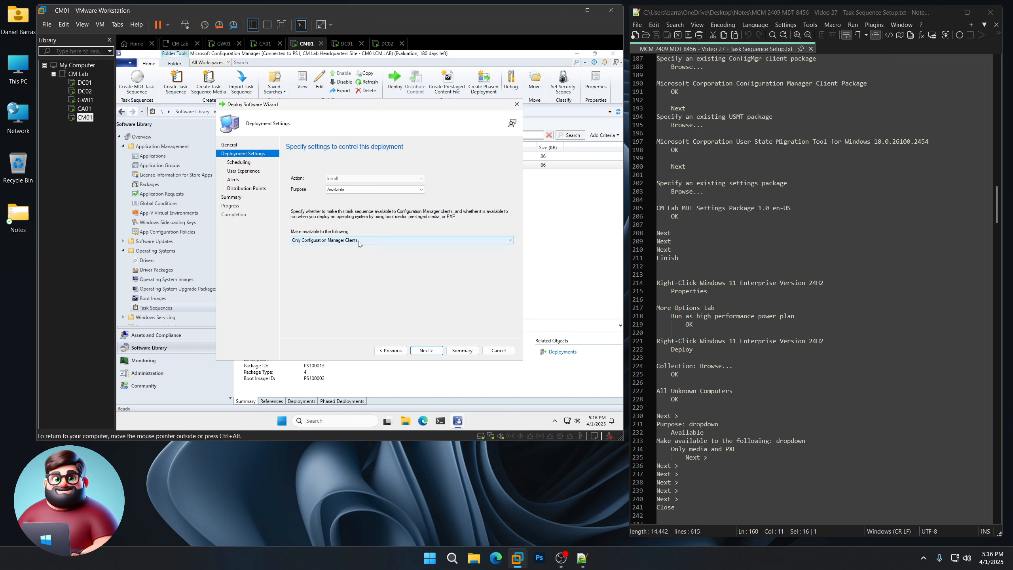
{"action": "left_click", "coordinate": [340, 257]}
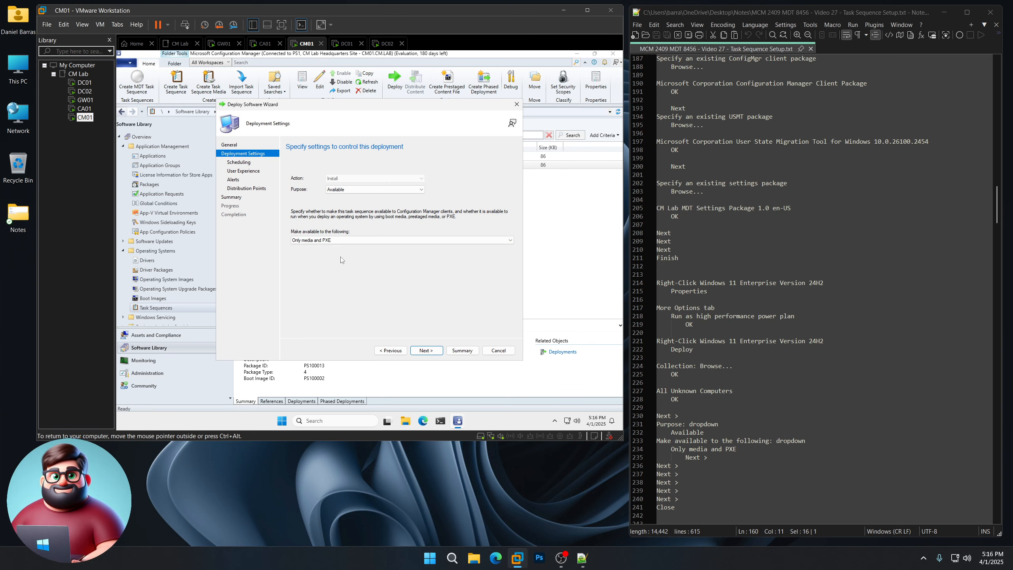
{"action": "left_click", "coordinate": [433, 350]}
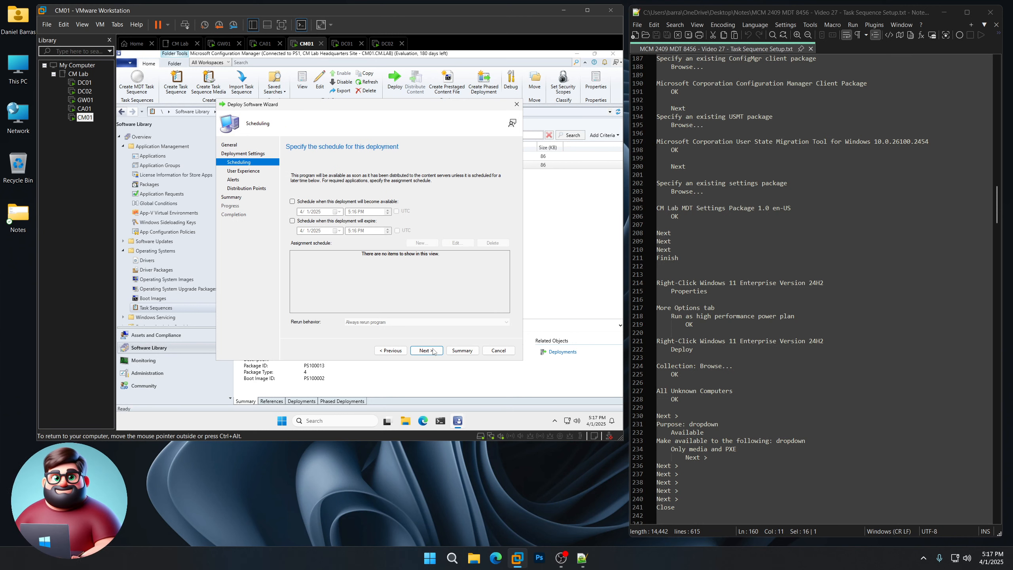
Accept the default scheduling, user experience, alerts and distribution point settings, and complete the Windows 11 Enterprise Version 24H2 deployment.
{"action": "left_click", "coordinate": [433, 351]}
{"action": "left_click", "coordinate": [434, 352]}
{"action": "left_click", "coordinate": [434, 351]}
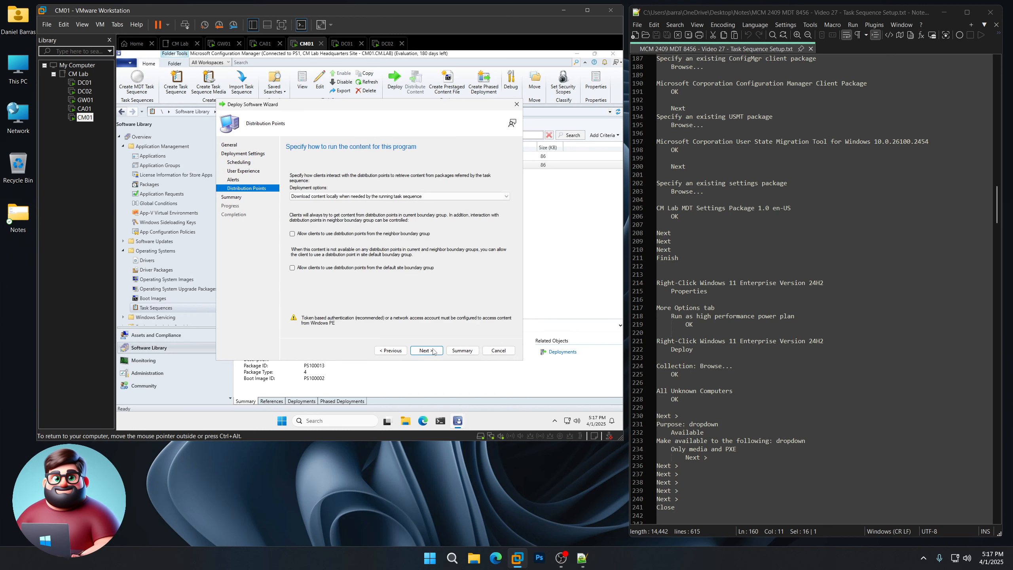
{"action": "left_click", "coordinate": [434, 351]}
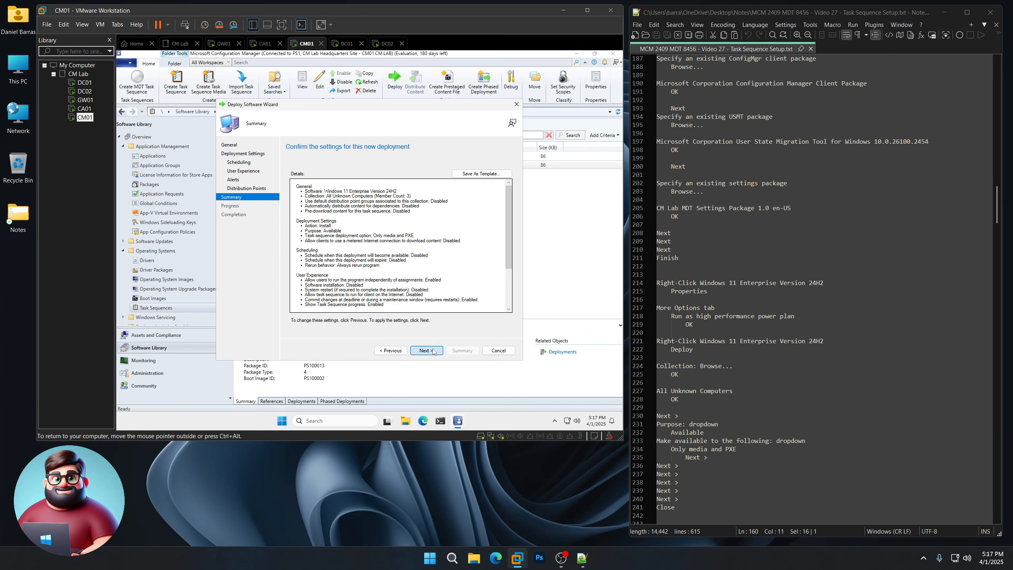
{"action": "left_click", "coordinate": [431, 351]}
{"action": "scroll", "coordinate": [798, 280], "scroll_direction": "down", "scroll_amount": 10}
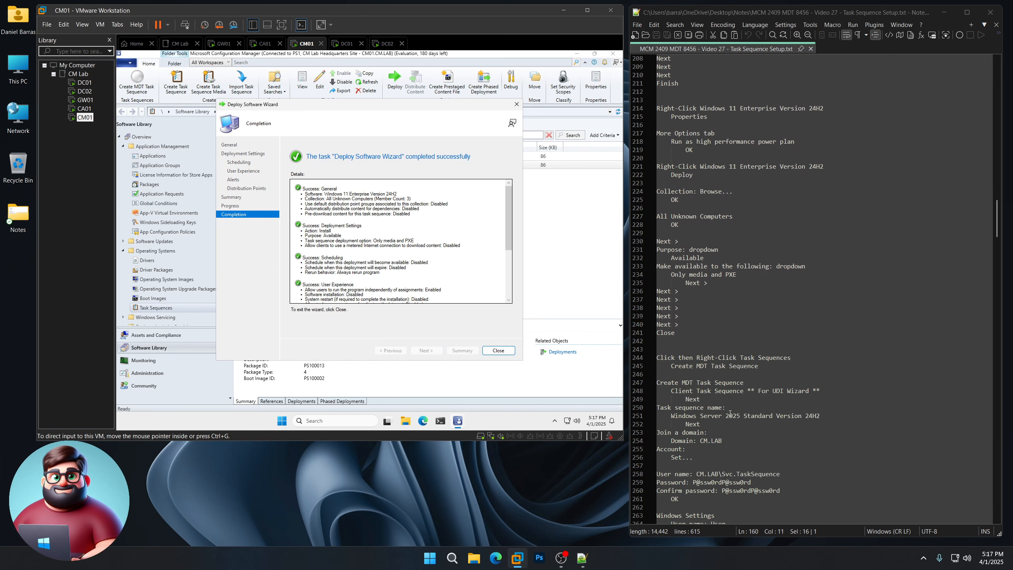
{"action": "left_click", "coordinate": [500, 351]}
Start creating another MDT task sequence based on the Client Task Sequence template.
{"action": "scroll", "coordinate": [805, 267], "scroll_direction": "down", "scroll_amount": 5}
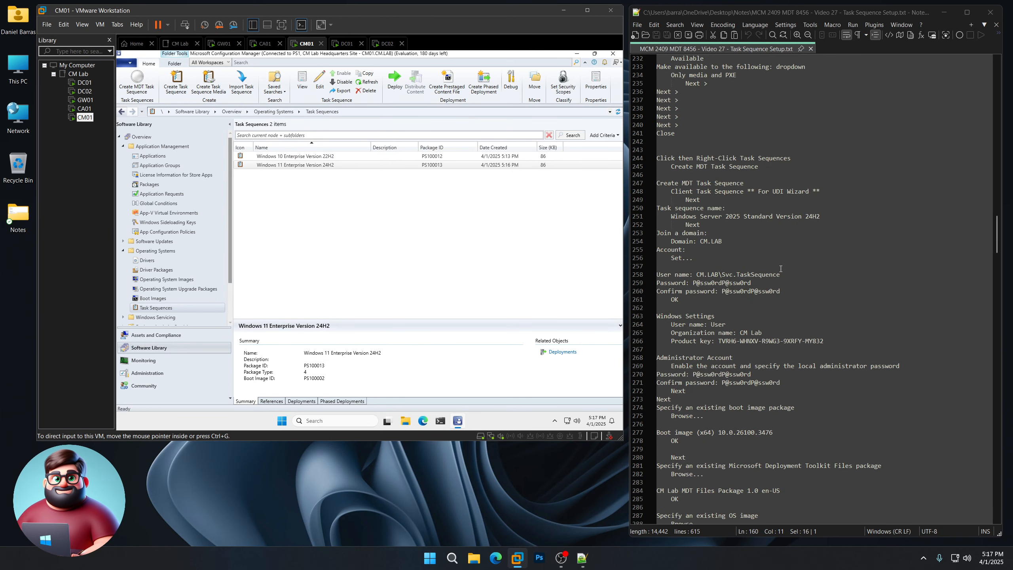
{"action": "right_click", "coordinate": [167, 309]}
{"action": "left_click", "coordinate": [190, 342]}
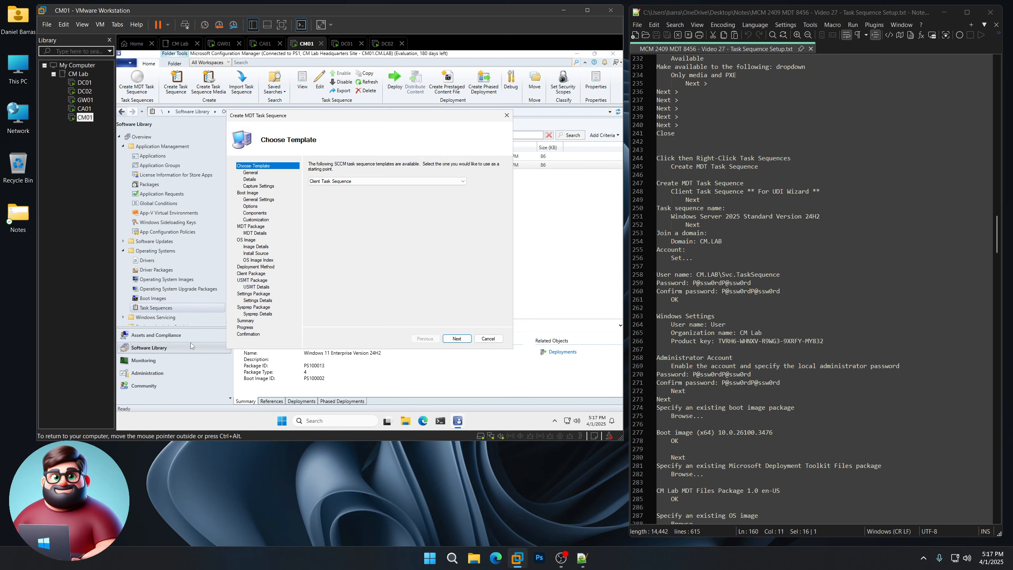
{"action": "left_click", "coordinate": [346, 181]}
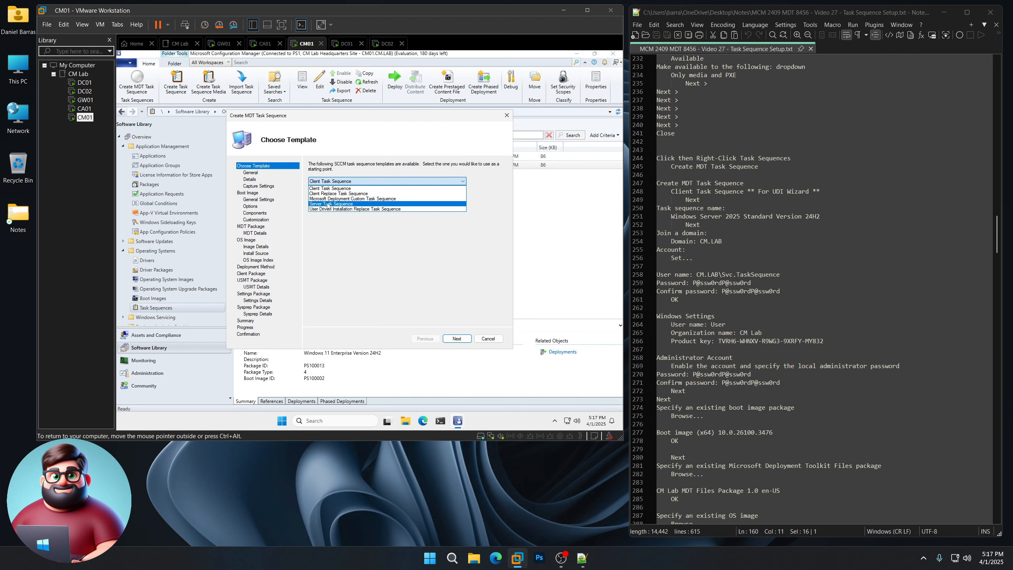
{"action": "left_click", "coordinate": [335, 187]}
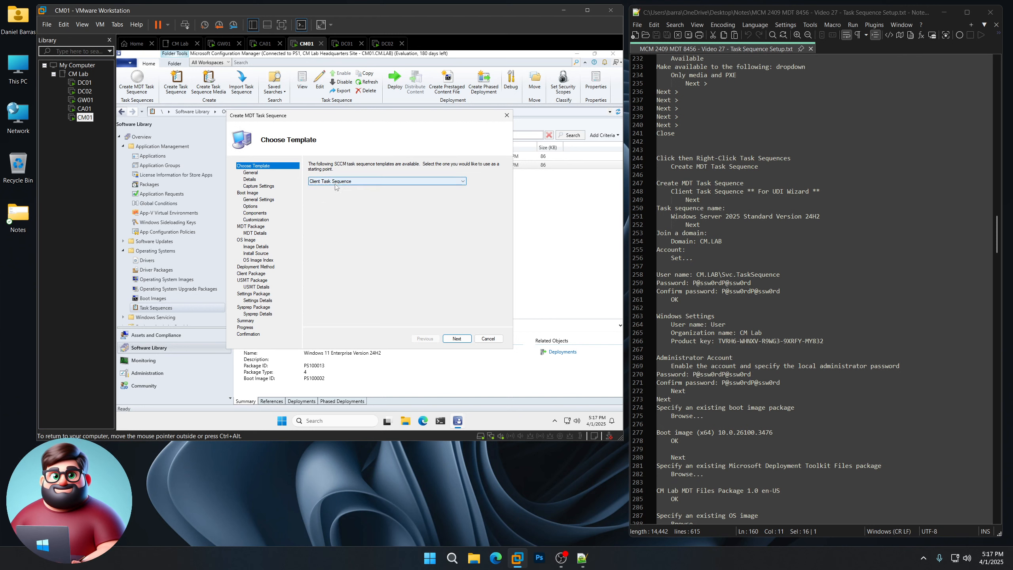
{"action": "left_click_drag", "start_coordinate": [826, 189], "coordinate": [749, 192]}
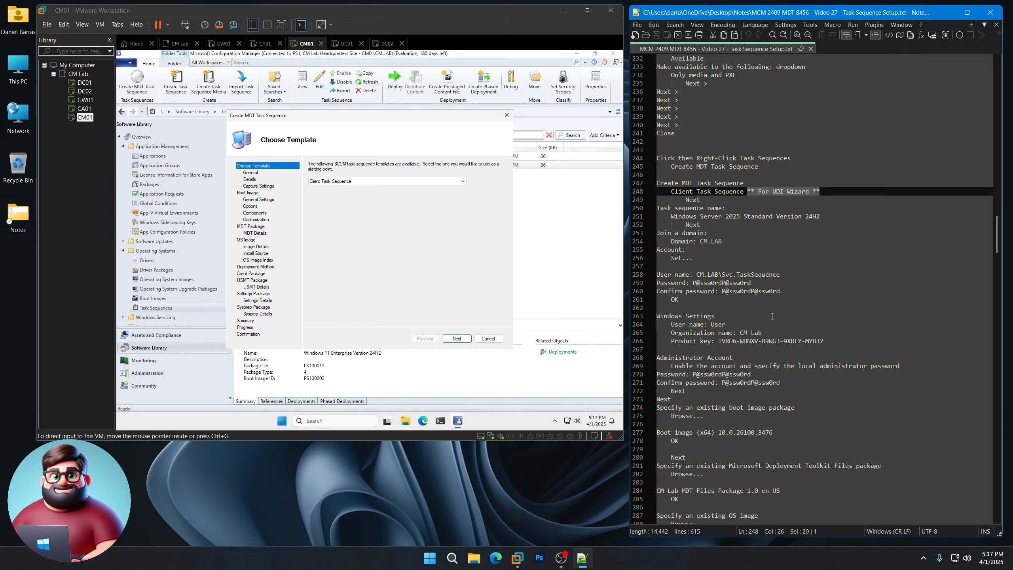
{"action": "key", "text": "alt+Tab"}
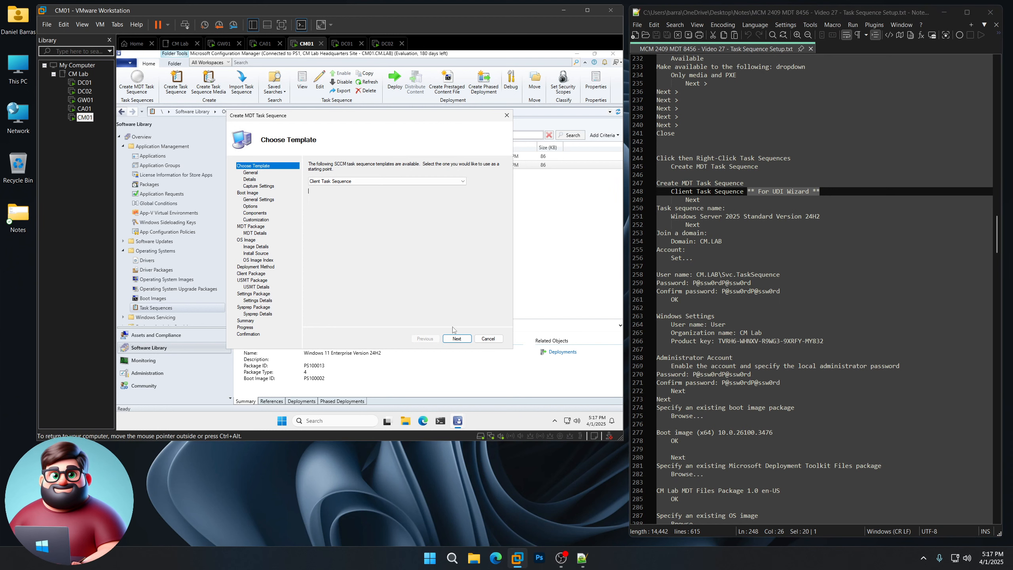
{"action": "left_click", "coordinate": [457, 339]}
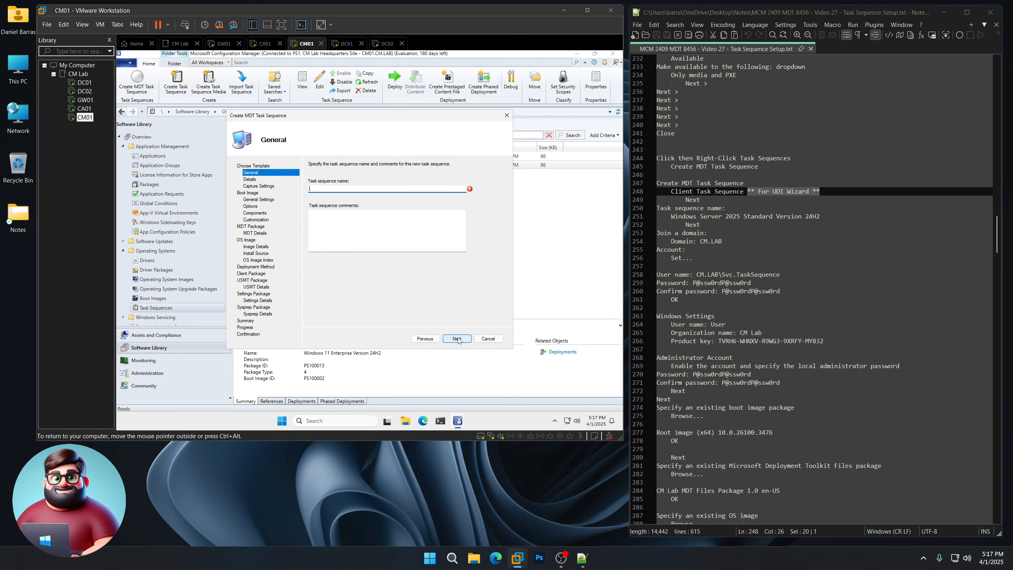
Name the task sequence Windows Server 2025 Standard Version 24H2, using the name from the notes.
{"action": "left_click_drag", "start_coordinate": [821, 216], "coordinate": [670, 219]}
{"action": "right_click", "coordinate": [678, 220]}
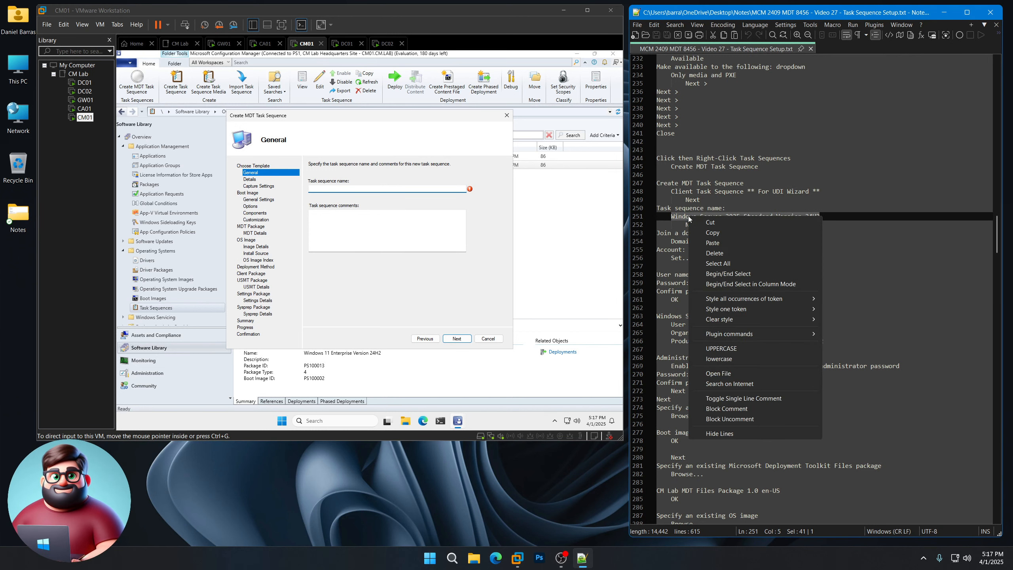
{"action": "left_click", "coordinate": [710, 232]}
{"action": "left_click", "coordinate": [357, 196]}
{"action": "key", "text": "ctrl+v"}
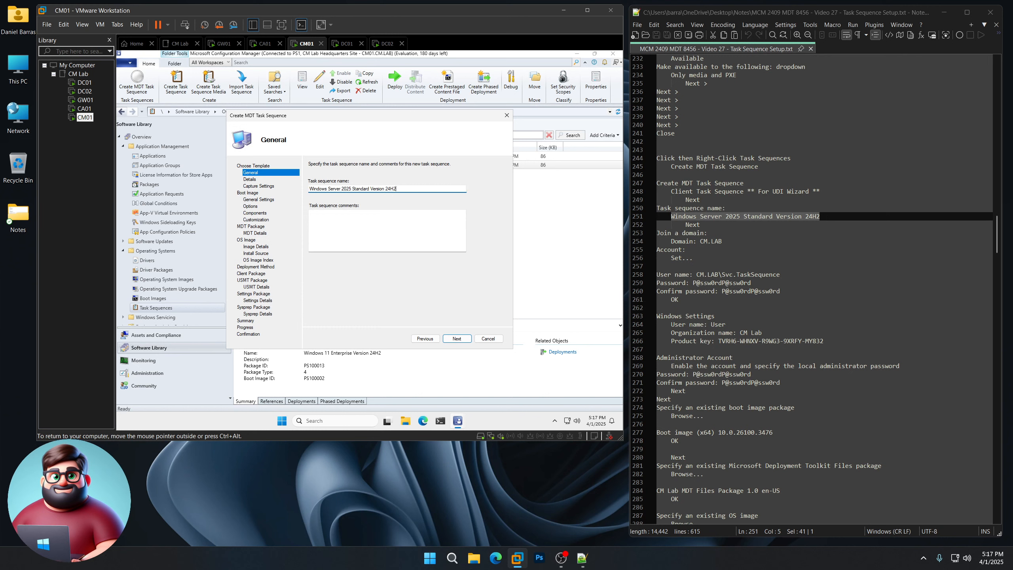
{"action": "left_click", "coordinate": [454, 338]}
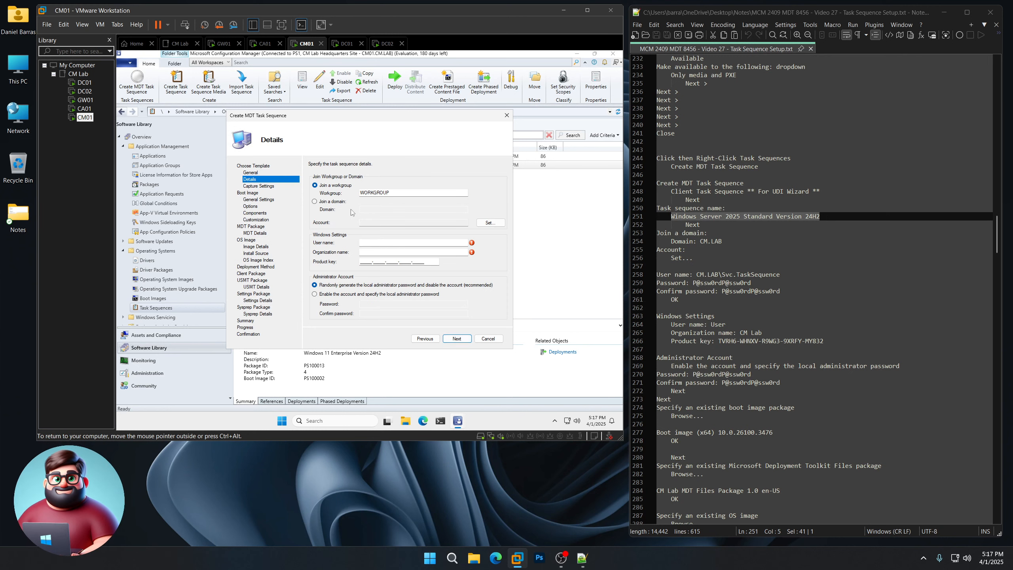
Set the task sequence to join the CM.LAB domain and enter CM.LAB\Svc.TaskSequence as the joining account's user name.
{"action": "left_click", "coordinate": [407, 210]}
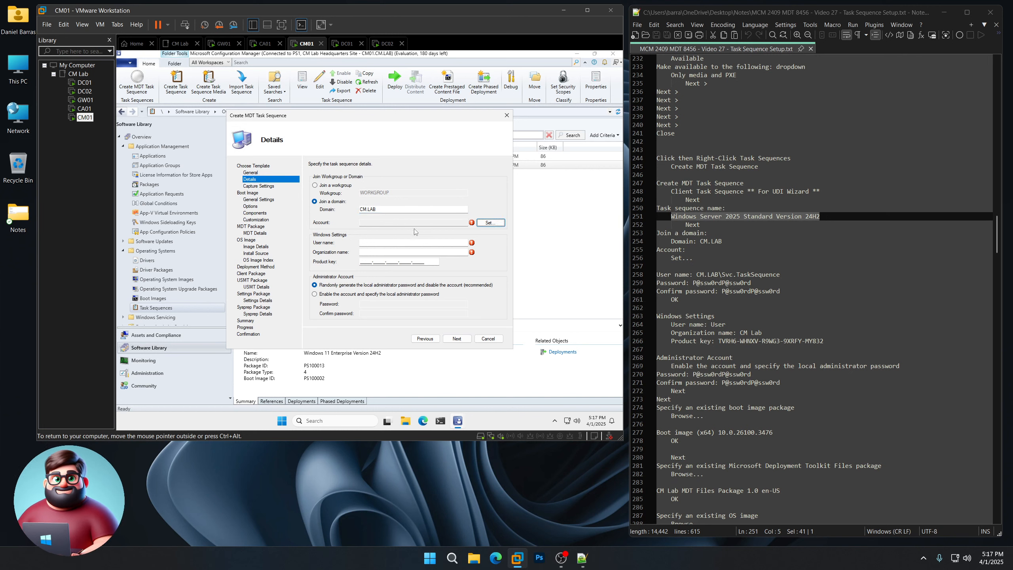
{"action": "left_click", "coordinate": [490, 223]}
{"action": "left_click_drag", "start_coordinate": [792, 277], "coordinate": [697, 276]}
{"action": "right_click", "coordinate": [718, 276]}
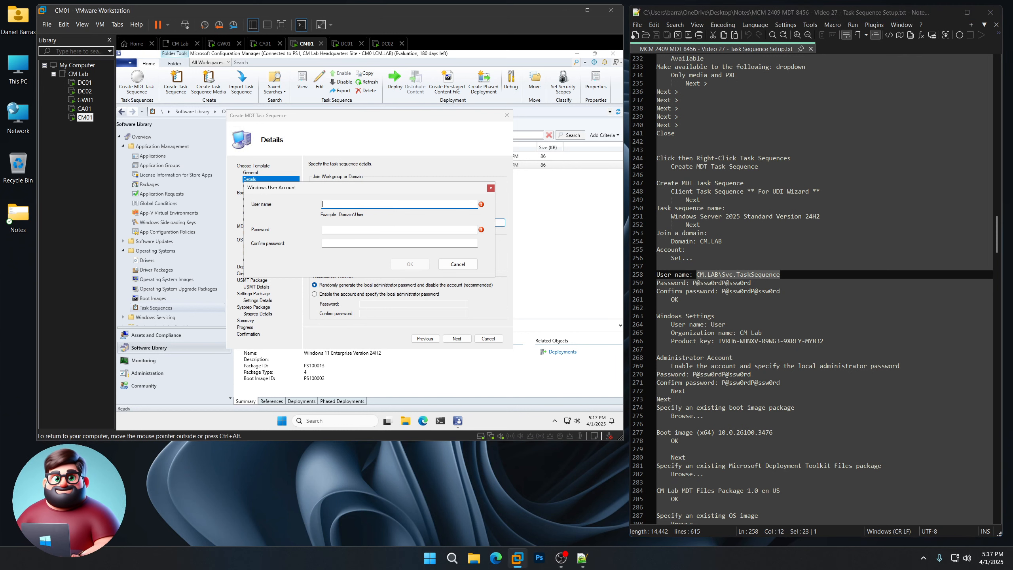
{"action": "key", "text": "alt+Tab"}
{"action": "key", "text": "ctrl+v"}
Enter and confirm the domain join account's password from the notes.
{"action": "left_click_drag", "start_coordinate": [756, 284], "coordinate": [692, 283]}
{"action": "right_click", "coordinate": [709, 282]}
{"action": "left_click", "coordinate": [732, 298]}
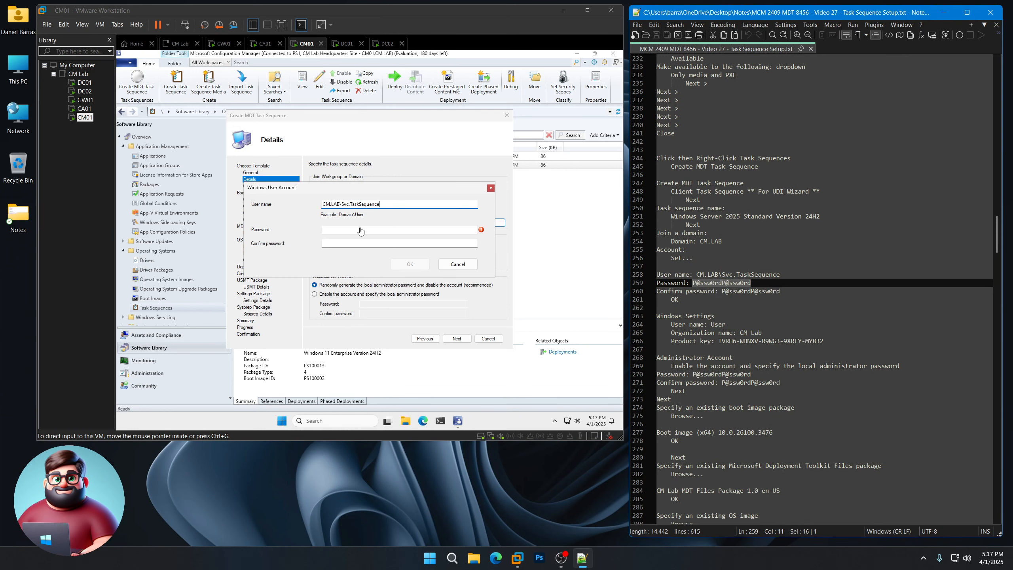
{"action": "left_click", "coordinate": [419, 230]}
{"action": "key", "text": "ctrl+v"}
{"action": "left_click", "coordinate": [364, 243]}
{"action": "key", "text": "ctrl+v"}
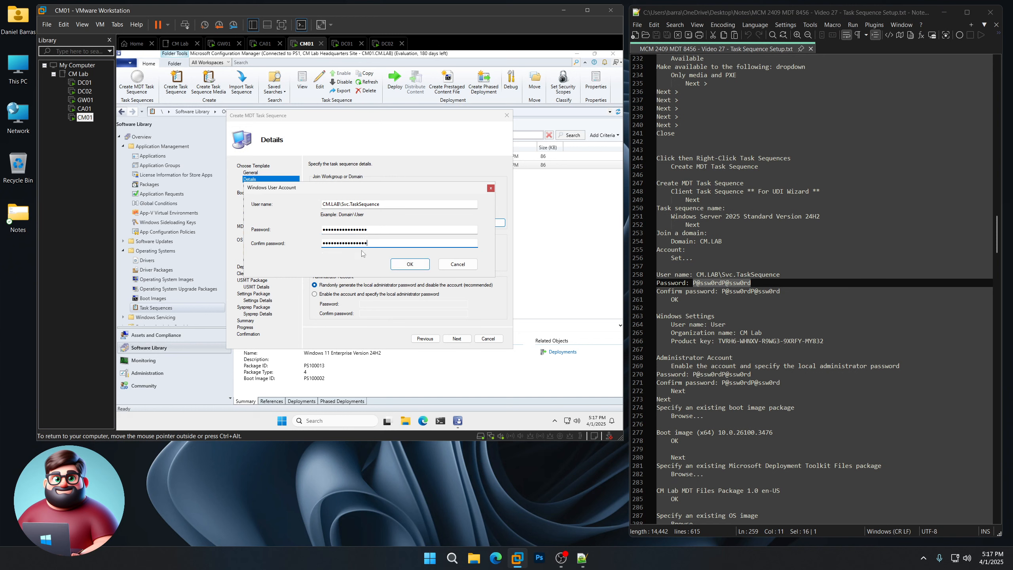
{"action": "left_click", "coordinate": [411, 265]}
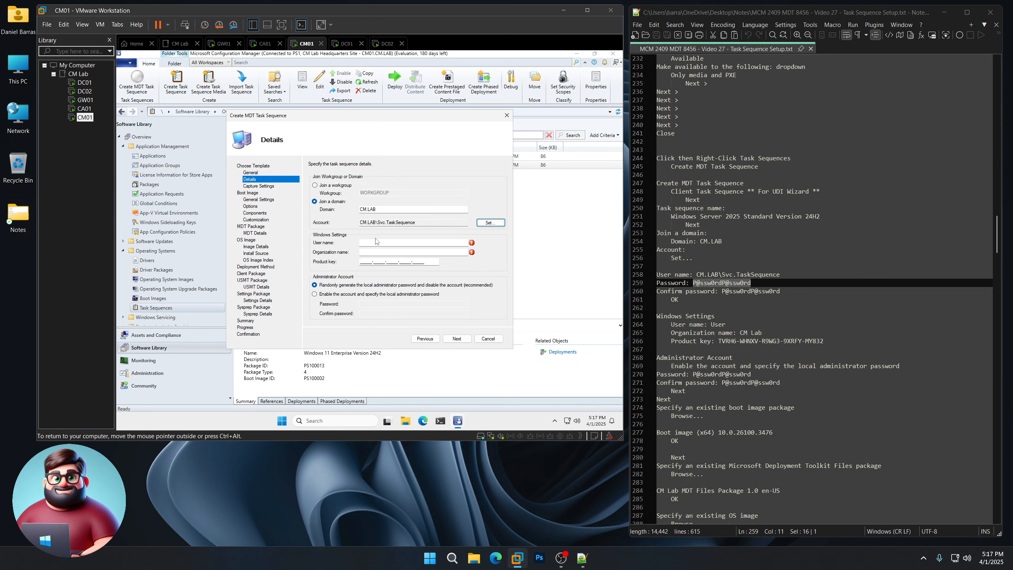
Set the Windows user name to User and the organization name to CM Lab.
{"action": "left_click", "coordinate": [403, 243]}
{"action": "type", "text": "Us"}
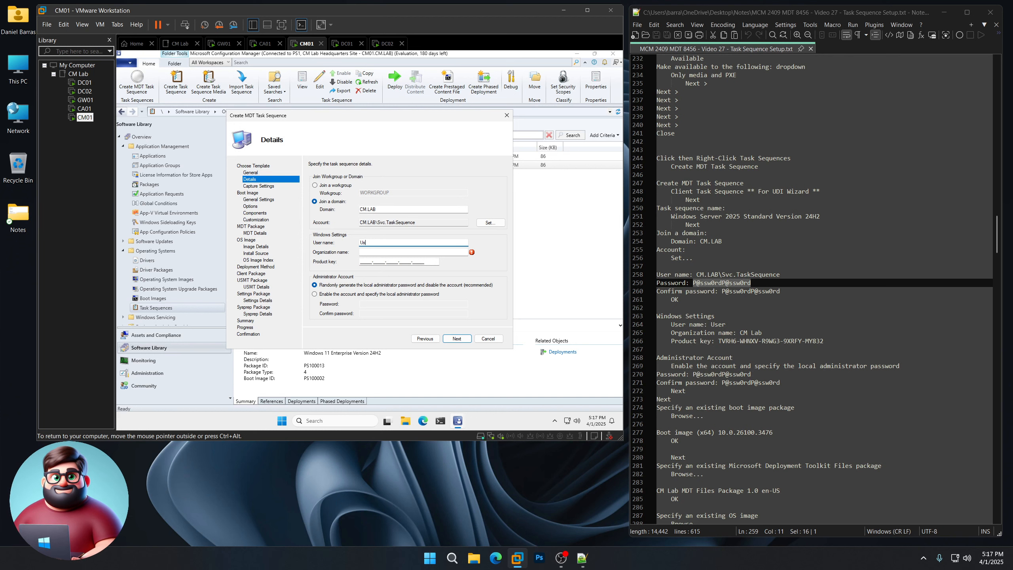
{"action": "type", "text": "r"}
{"action": "key", "text": "Tab"}
{"action": "key", "text": "shift+Tab"}
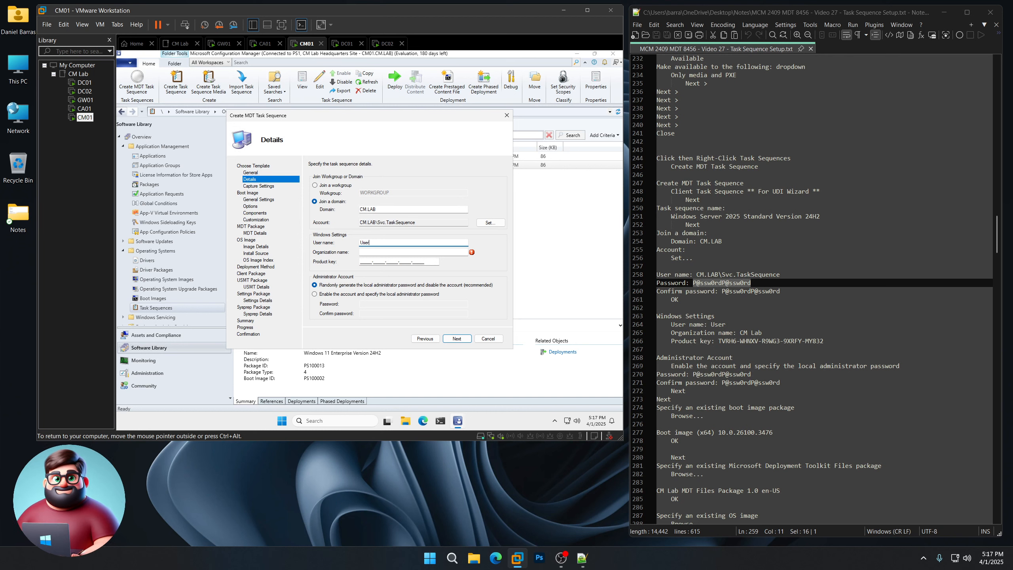
{"action": "key", "text": "Tab"}
{"action": "type", "text": "CM Lab"}
{"action": "key", "text": "Tab"}
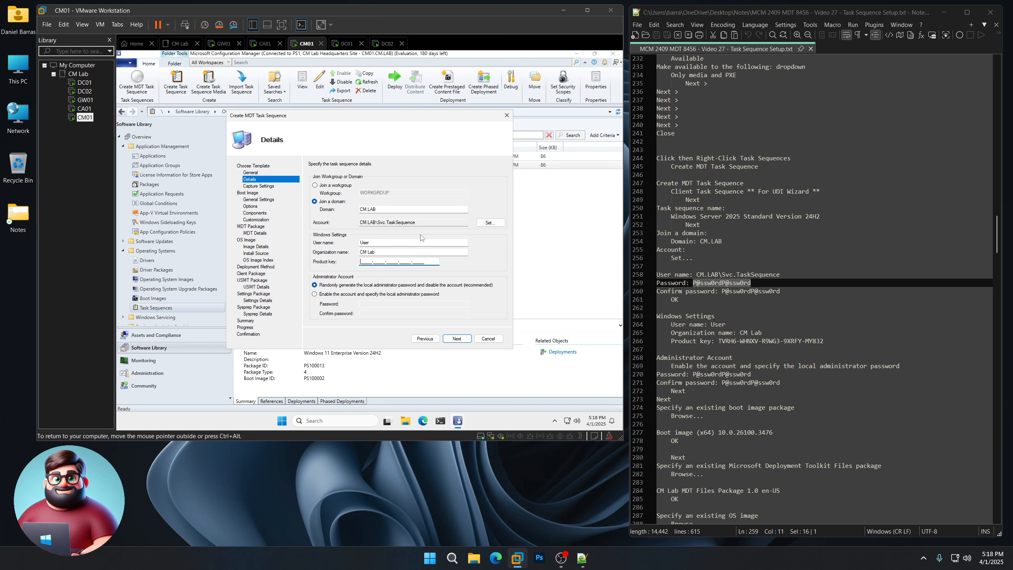
Enter the Windows Server product key copied from the notes.
{"action": "left_click_drag", "start_coordinate": [824, 341], "coordinate": [718, 342]}
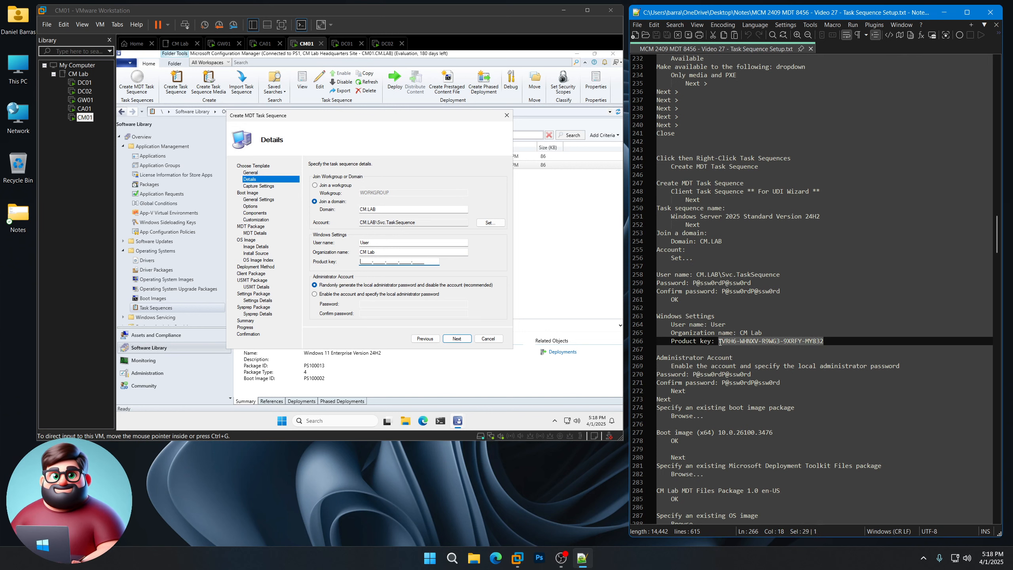
{"action": "right_click", "coordinate": [737, 342]}
{"action": "left_click", "coordinate": [764, 136]}
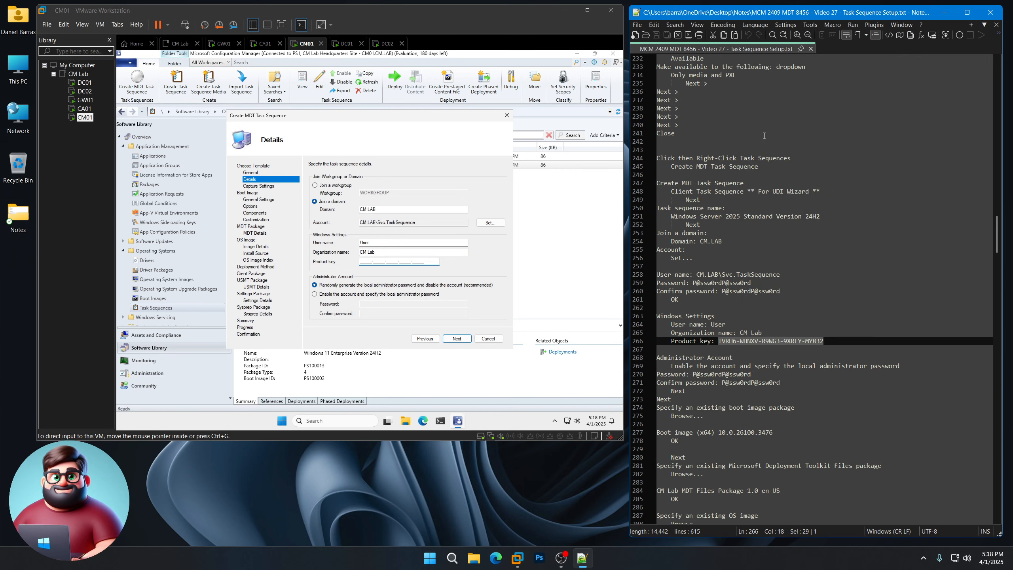
{"action": "left_click", "coordinate": [362, 263]}
{"action": "key", "text": "ctrl+v"}
Enable the local administrator account, enter and confirm its password from the notes, and proceed to the capture settings.
{"action": "left_click", "coordinate": [315, 294]}
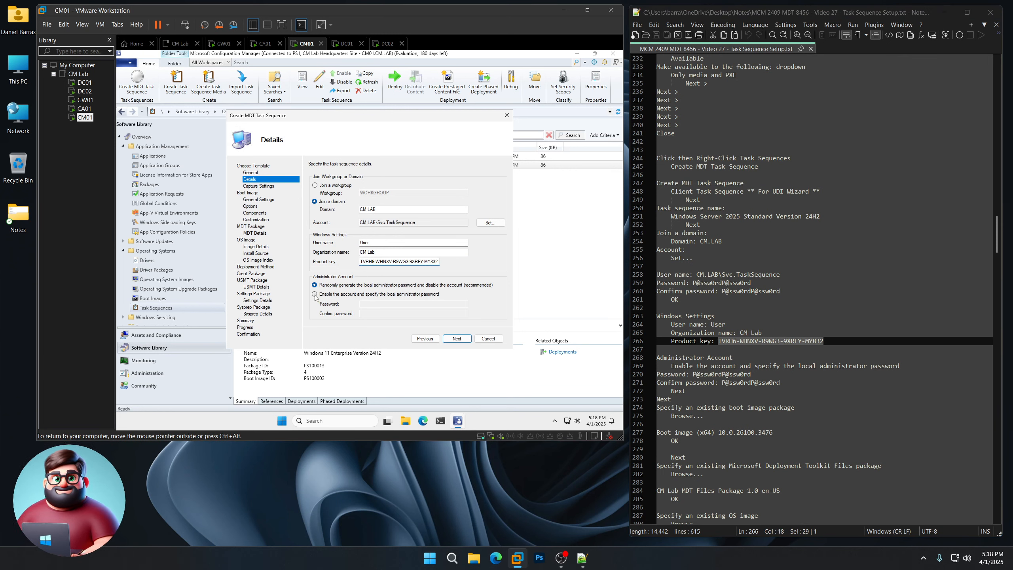
{"action": "scroll", "coordinate": [755, 249], "scroll_direction": "down", "scroll_amount": 5}
{"action": "left_click", "coordinate": [754, 249]}
{"action": "left_click_drag", "start_coordinate": [754, 250], "coordinate": [699, 250]}
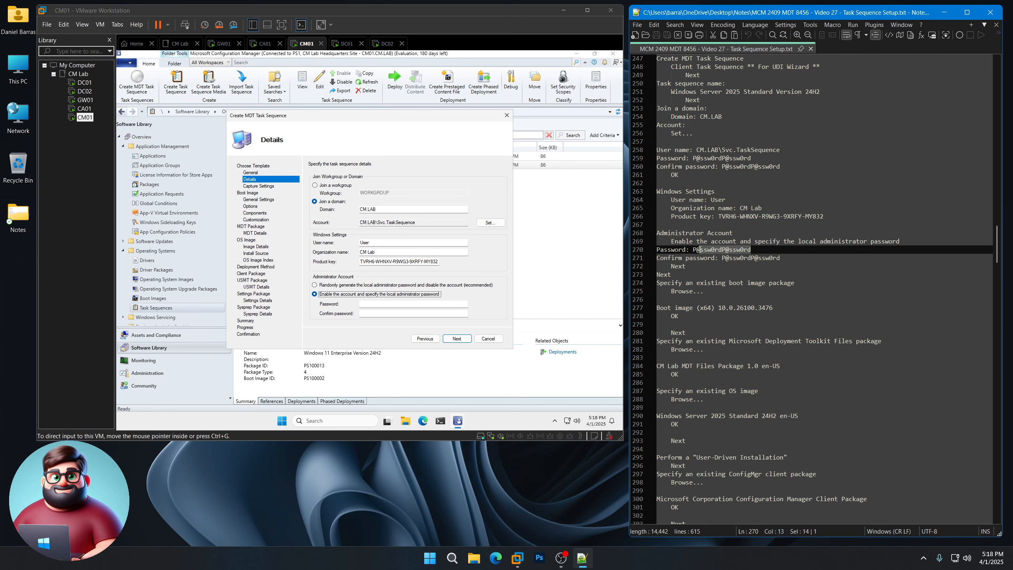
{"action": "right_click", "coordinate": [706, 251]}
{"action": "left_click", "coordinate": [722, 268]}
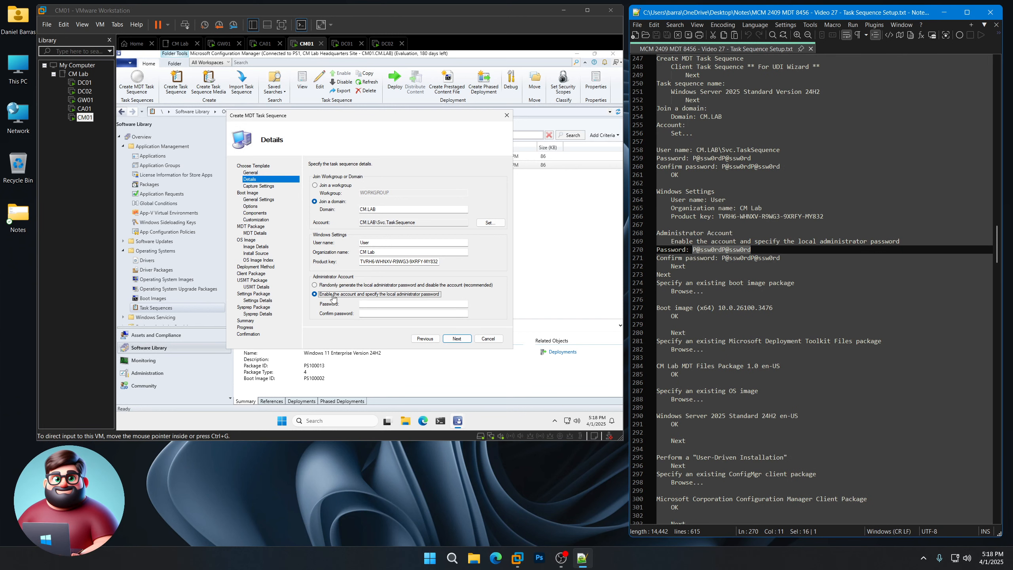
{"action": "left_click", "coordinate": [363, 304]}
{"action": "key", "text": "ctrl+v"}
{"action": "key", "text": "Tab"}
{"action": "key", "text": "ctrl+v"}
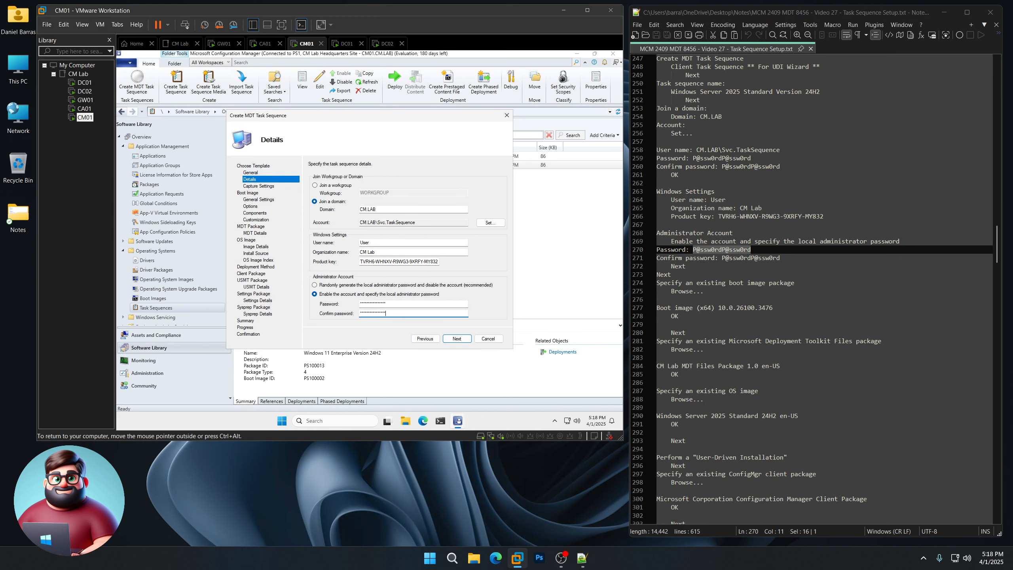
{"action": "left_click", "coordinate": [454, 339]}
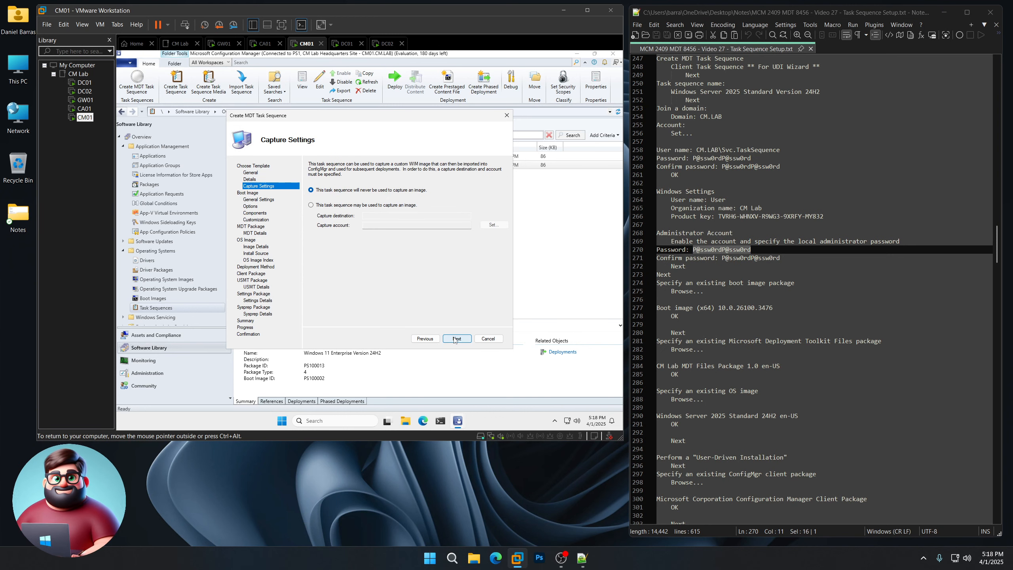
Keep the task sequence from capturing an image and specify Boot image (x64) 10.0.26100.3624 as the existing boot image package.
{"action": "left_click", "coordinate": [454, 340]}
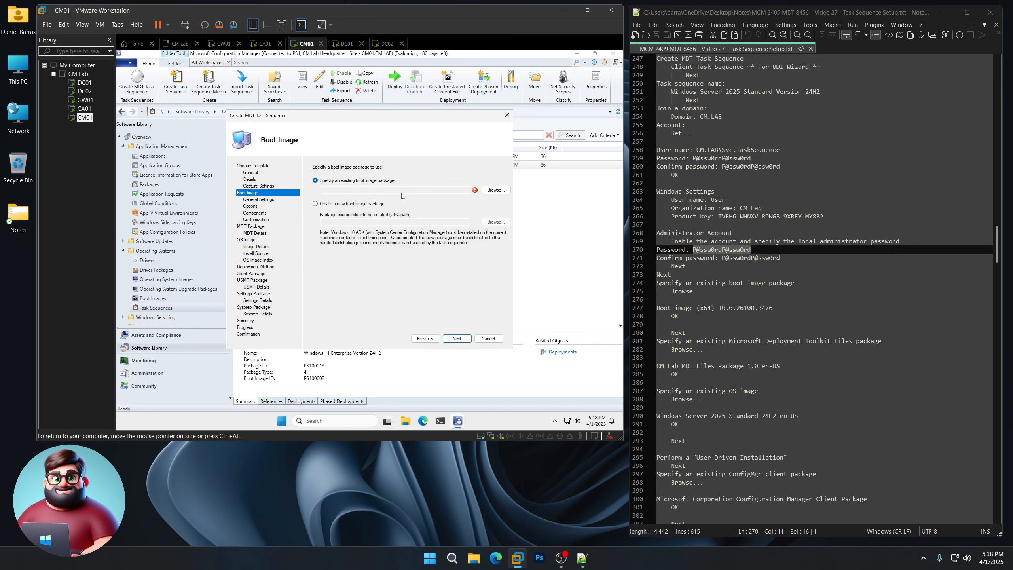
{"action": "left_click", "coordinate": [495, 190]}
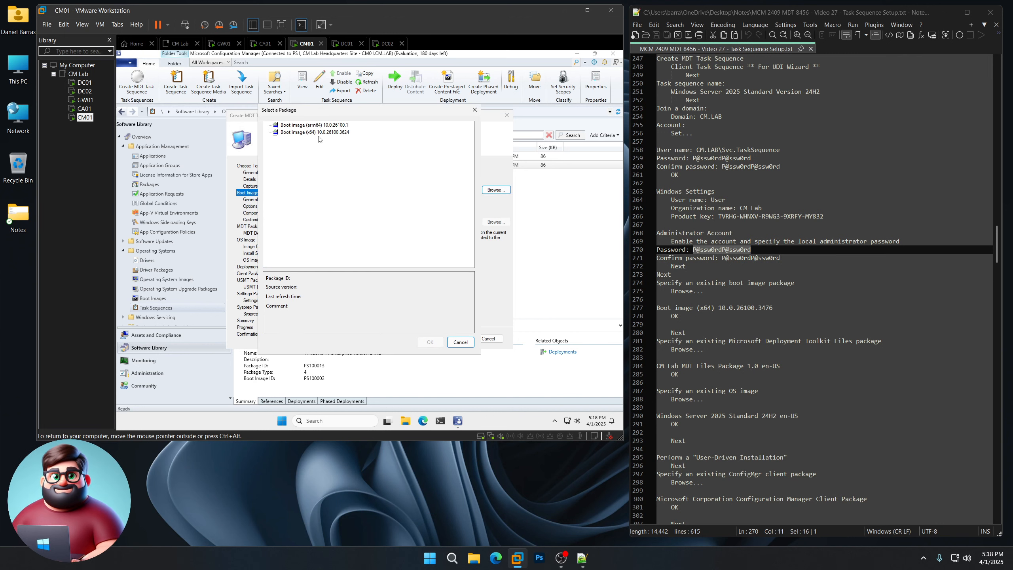
{"action": "left_click", "coordinate": [315, 132]}
{"action": "left_click", "coordinate": [431, 342]}
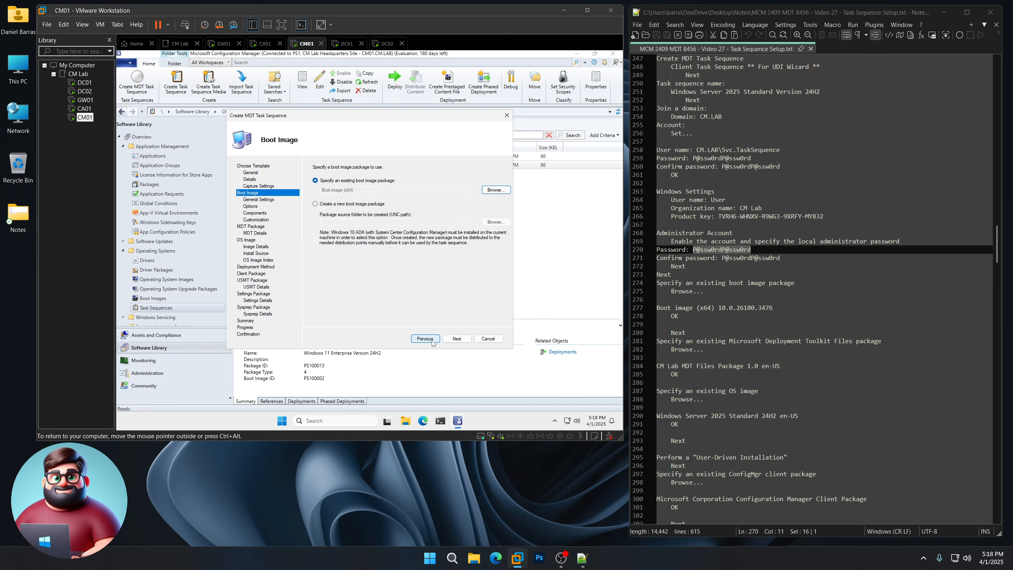
{"action": "left_click", "coordinate": [462, 343]}
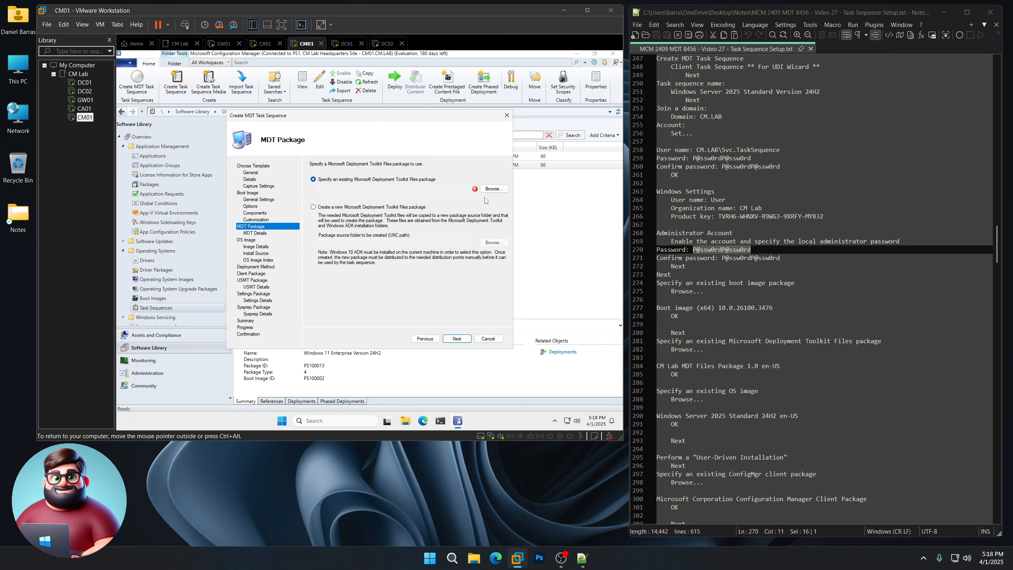
Specify CM Lab MDT Files Package 1.0 en-US as the existing Microsoft Deployment Toolkit files package.
{"action": "left_click", "coordinate": [495, 190]}
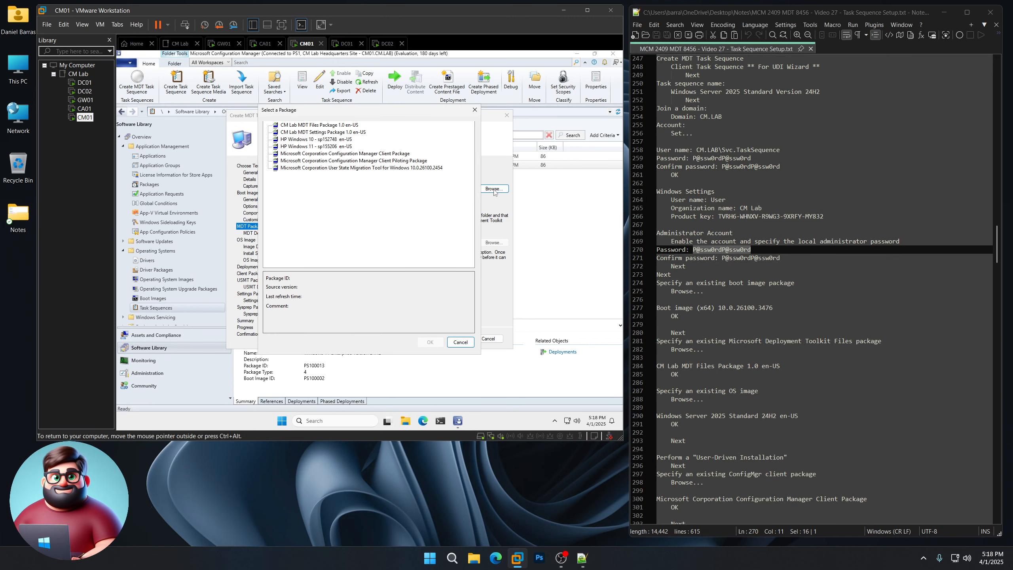
{"action": "left_click", "coordinate": [339, 125]}
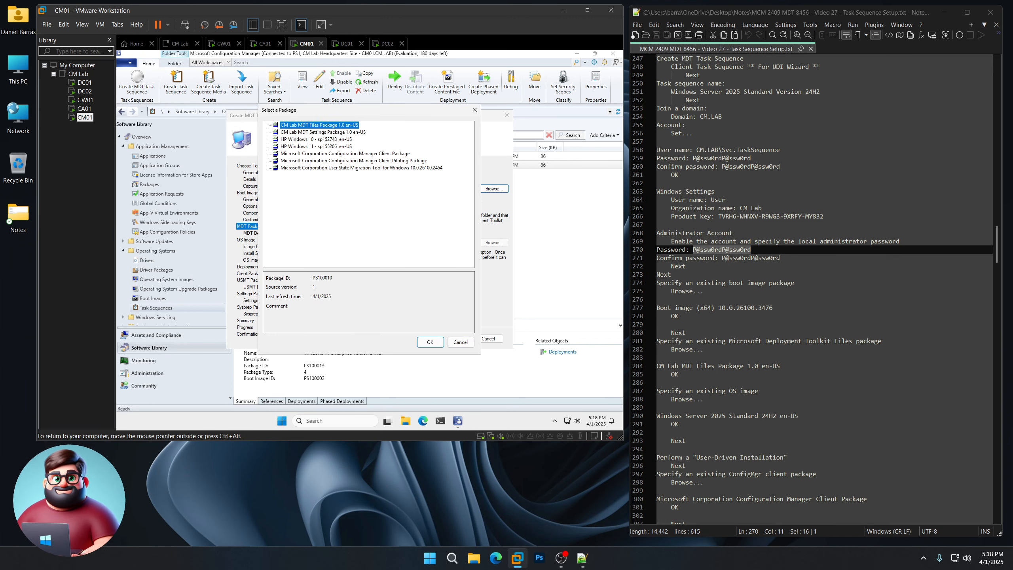
{"action": "left_click", "coordinate": [430, 342]}
{"action": "left_click", "coordinate": [465, 339]}
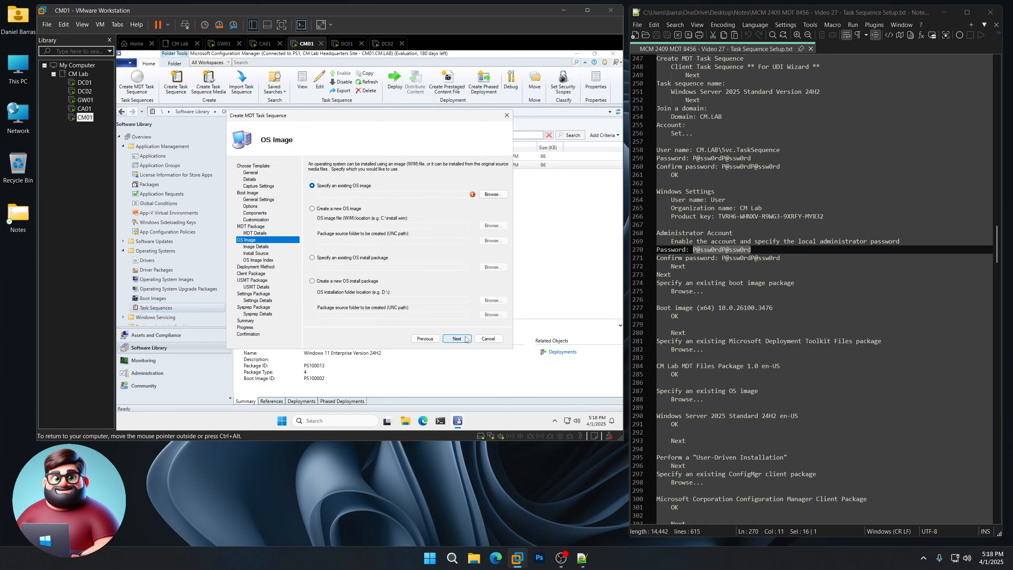
Specify Windows Server 2025 Standard 24H2 en-US as the existing OS image and choose the User-Driven Installation deployment method.
{"action": "left_click", "coordinate": [494, 194]}
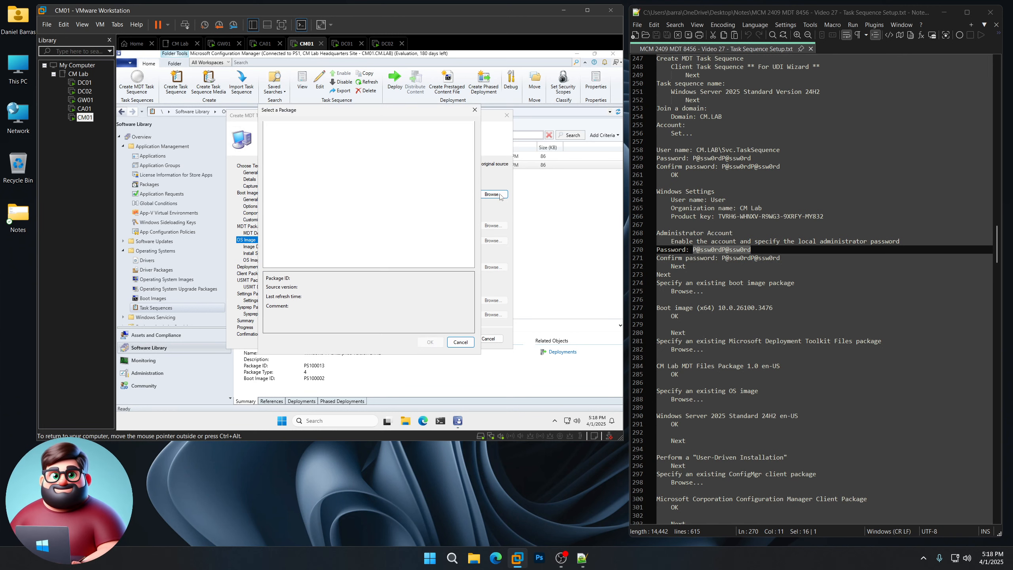
{"action": "left_click", "coordinate": [327, 139]}
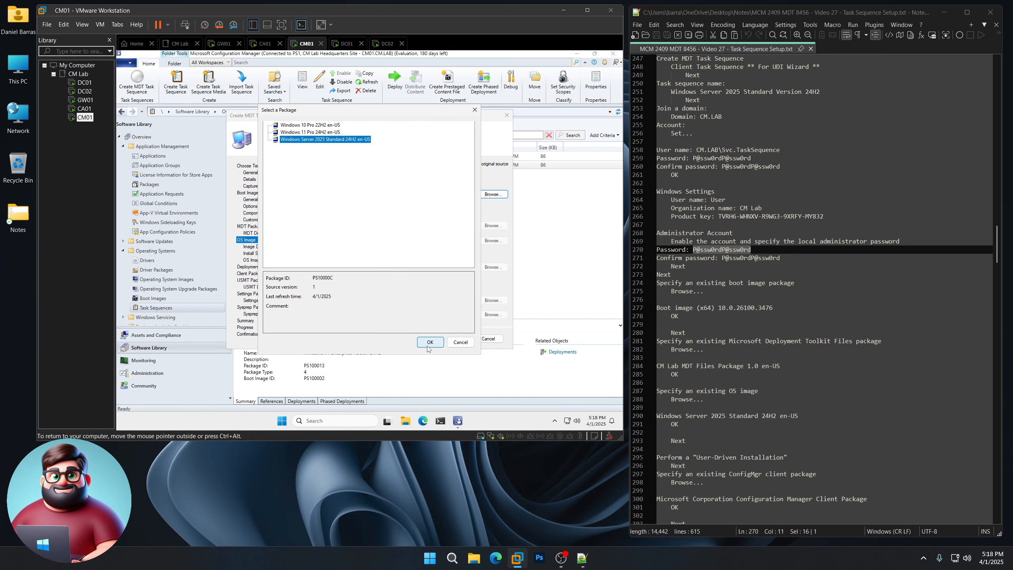
{"action": "left_click", "coordinate": [428, 344]}
{"action": "left_click", "coordinate": [457, 339]}
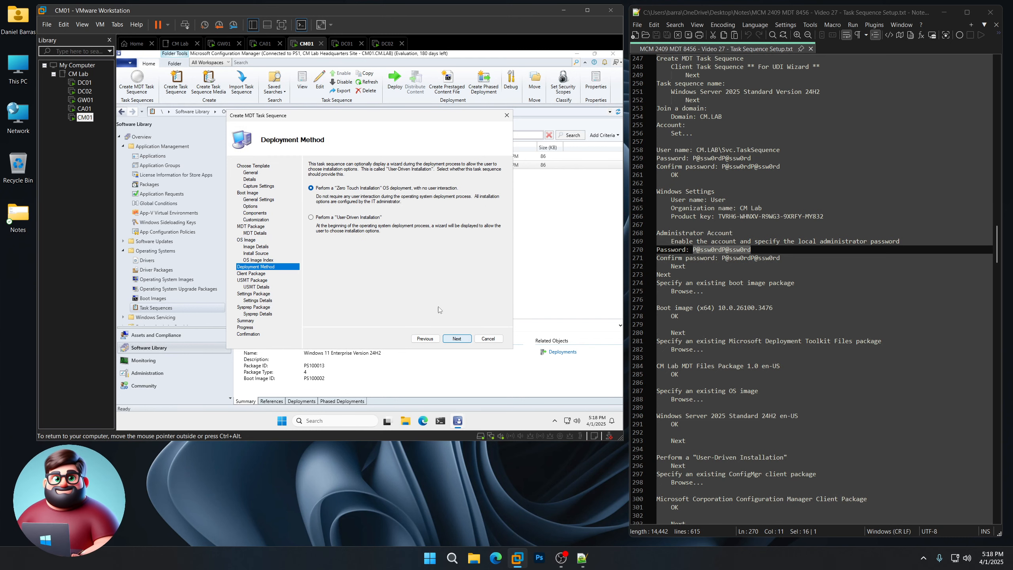
{"action": "scroll", "coordinate": [706, 378], "scroll_direction": "down", "scroll_amount": 11}
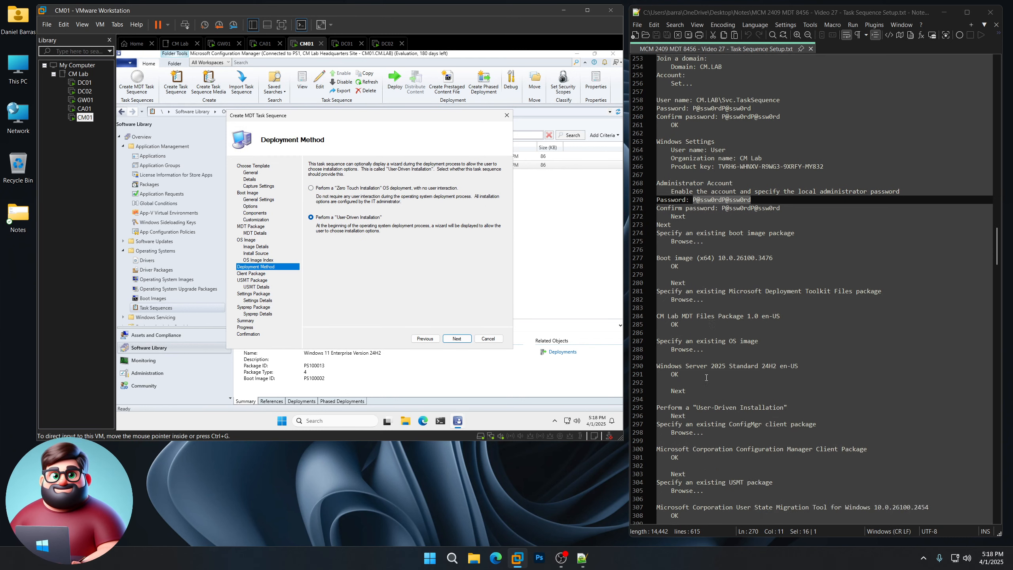
{"action": "left_click", "coordinate": [457, 339]}
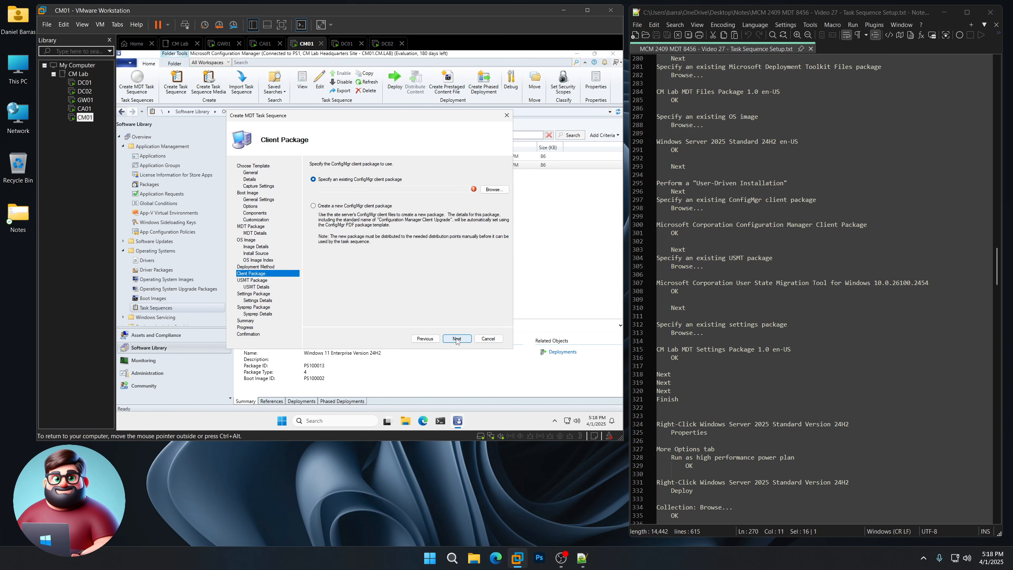
Specify Microsoft Corporation Configuration Manager Client Package as the existing ConfigMgr client package.
{"action": "left_click", "coordinate": [492, 190]}
{"action": "left_click", "coordinate": [385, 155]}
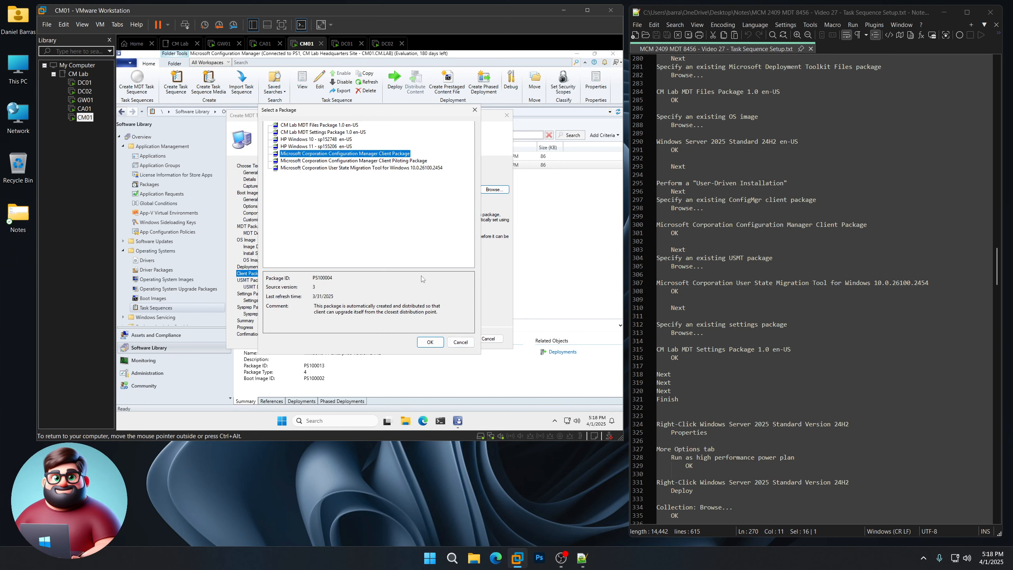
{"action": "left_click", "coordinate": [430, 343]}
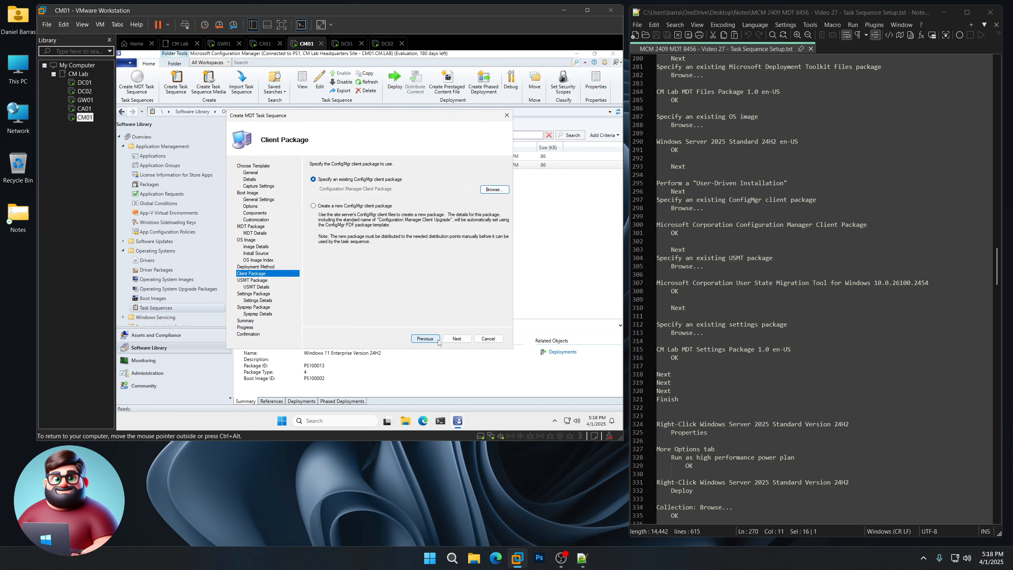
{"action": "left_click", "coordinate": [456, 338]}
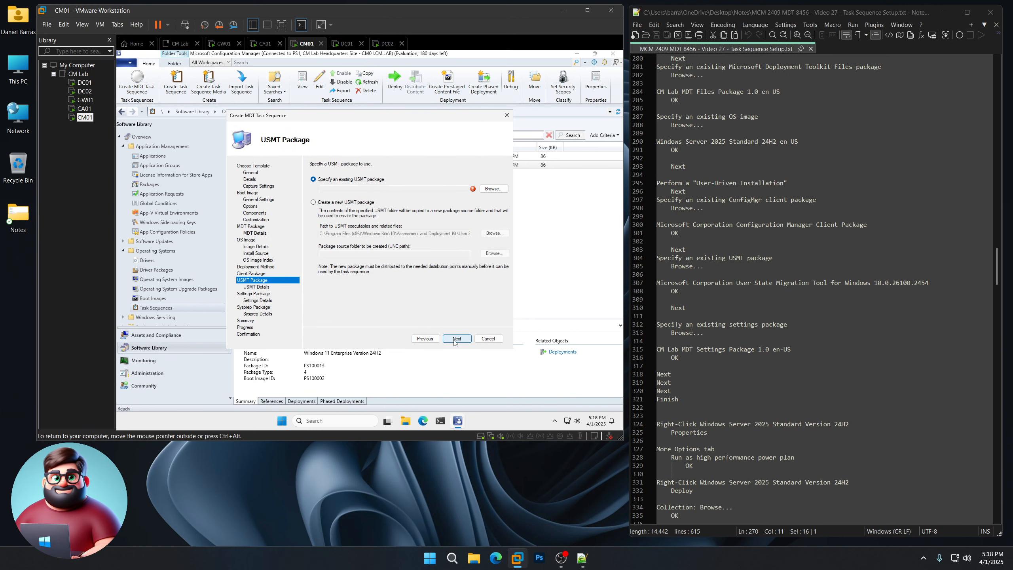
Specify Microsoft Corporation User State Migration Tool for Windows 10.0.26100.2454 as the existing USMT package.
{"action": "left_click", "coordinate": [494, 190]}
{"action": "left_click", "coordinate": [338, 168]}
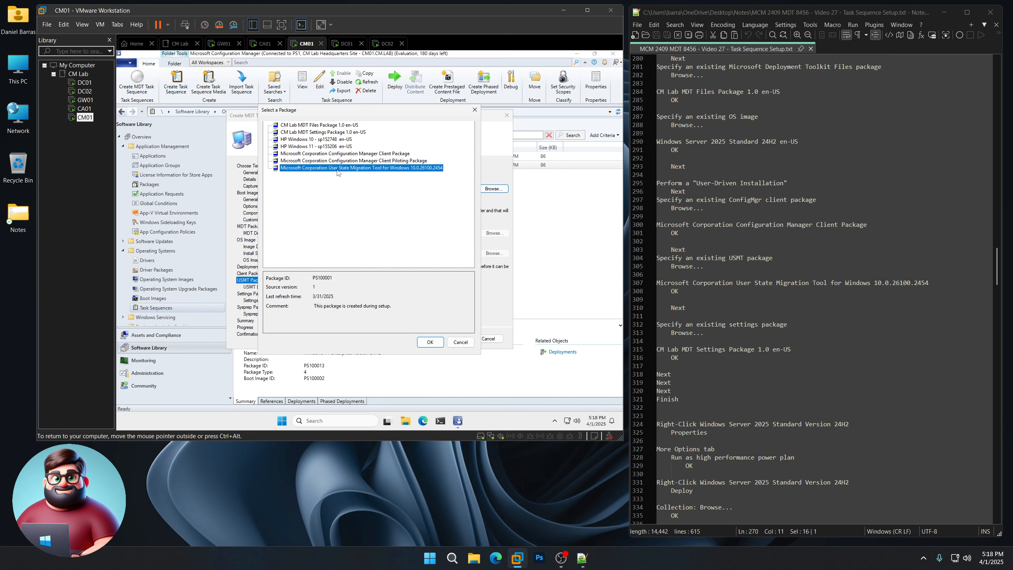
{"action": "left_click", "coordinate": [430, 342]}
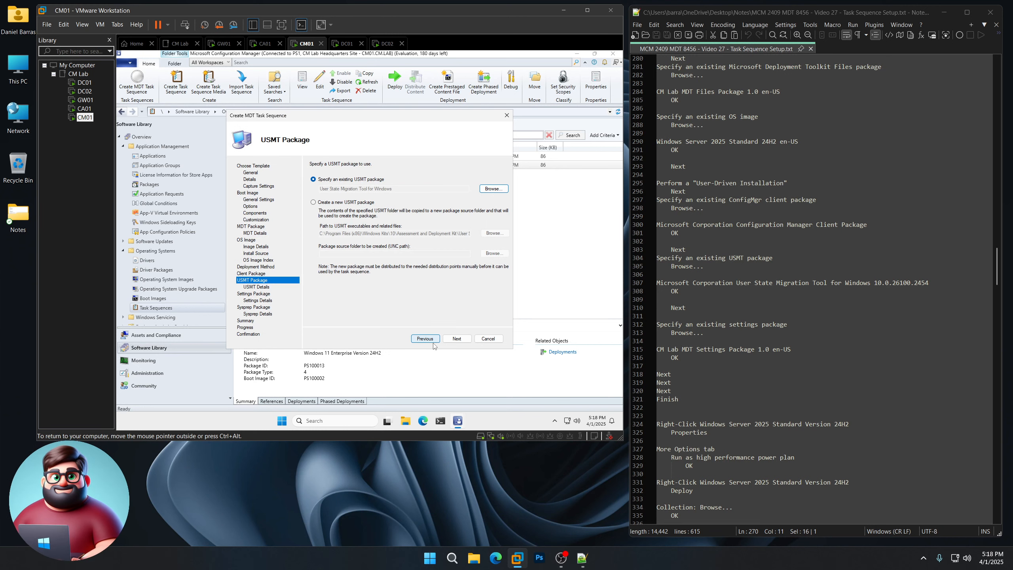
{"action": "left_click", "coordinate": [458, 338]}
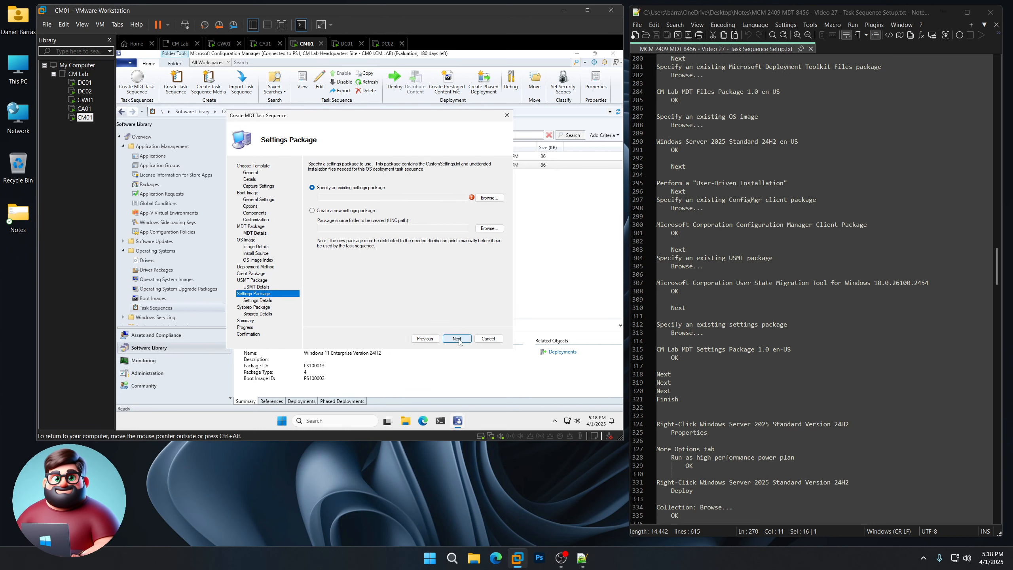
Specify CM Lab MDT Settings Package 1.0 en-US as the existing settings package and finish creating the task sequence without a Sysprep package.
{"action": "left_click", "coordinate": [490, 199]}
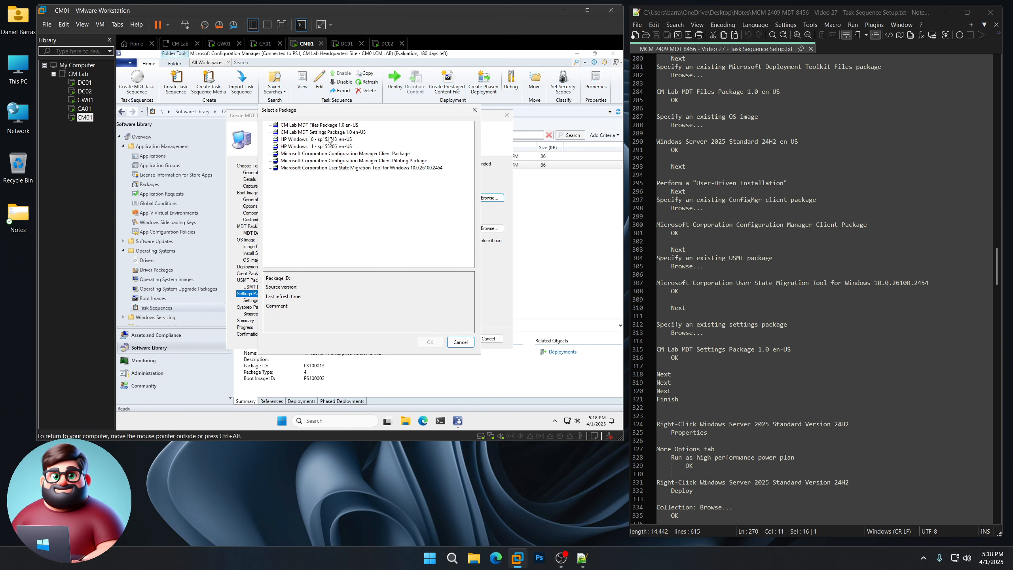
{"action": "left_click", "coordinate": [301, 133]}
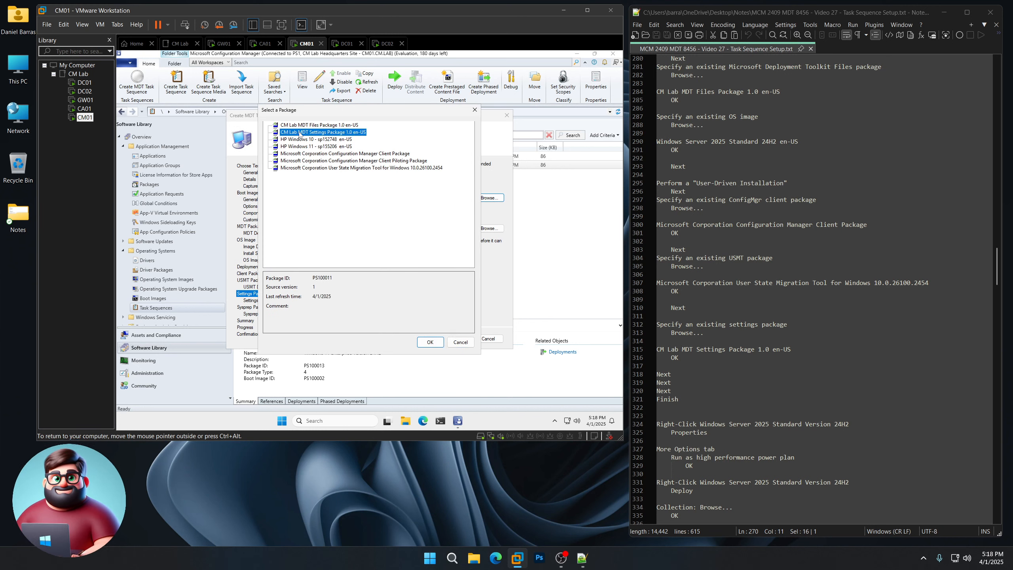
{"action": "left_click", "coordinate": [429, 342]}
{"action": "left_click", "coordinate": [458, 340]}
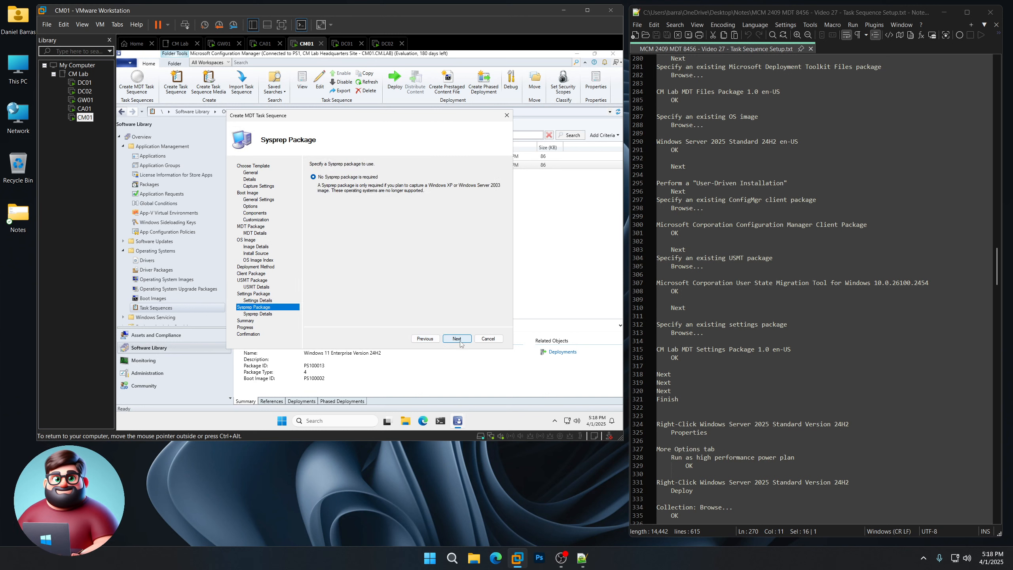
{"action": "left_click", "coordinate": [458, 339]}
{"action": "left_click", "coordinate": [459, 340]}
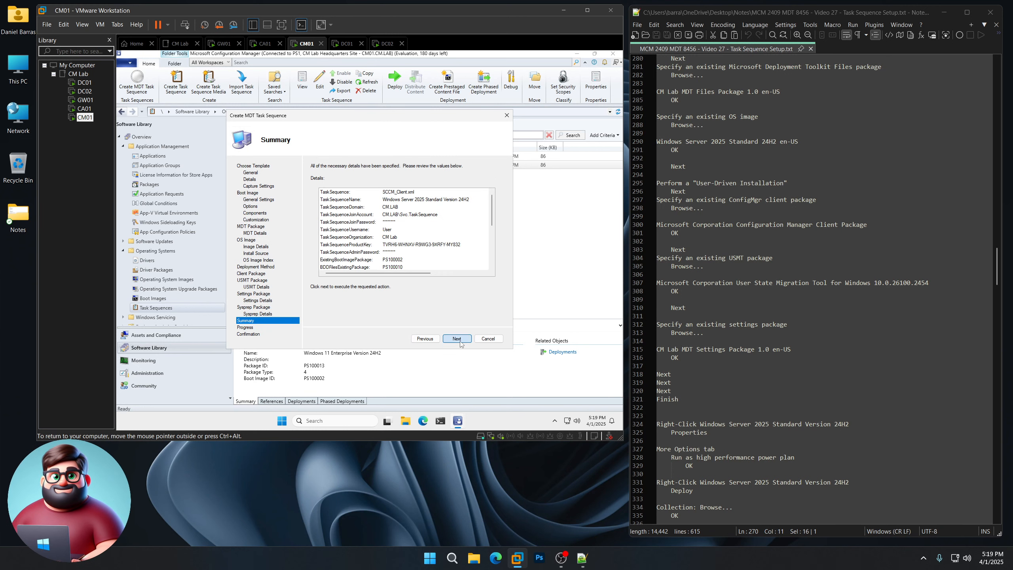
{"action": "left_click", "coordinate": [461, 343]}
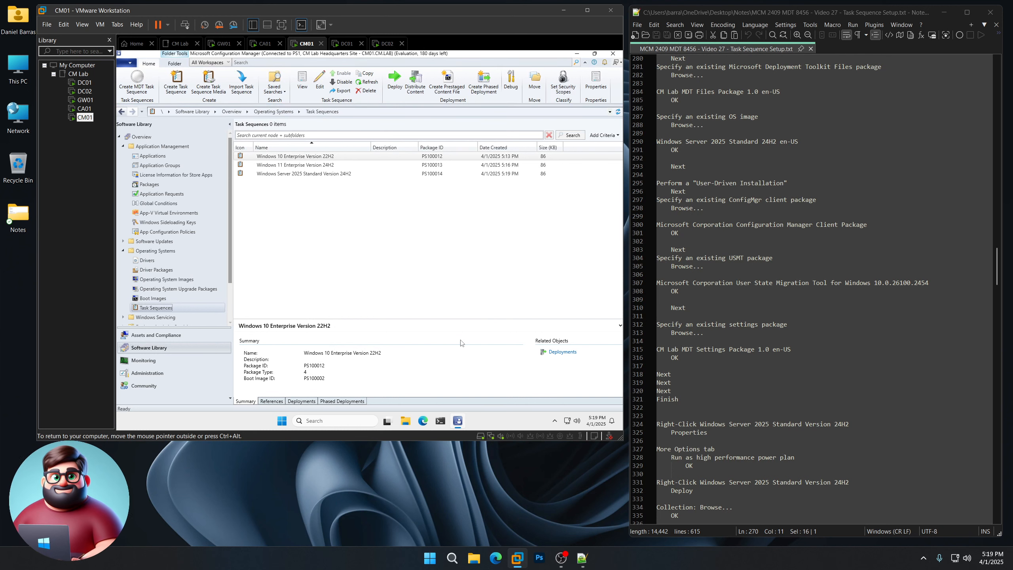
Set the Windows Server 2025 Standard Version 24H2 task sequence to run as high performance power plan.
{"action": "scroll", "coordinate": [770, 344], "scroll_direction": "down", "scroll_amount": 10}
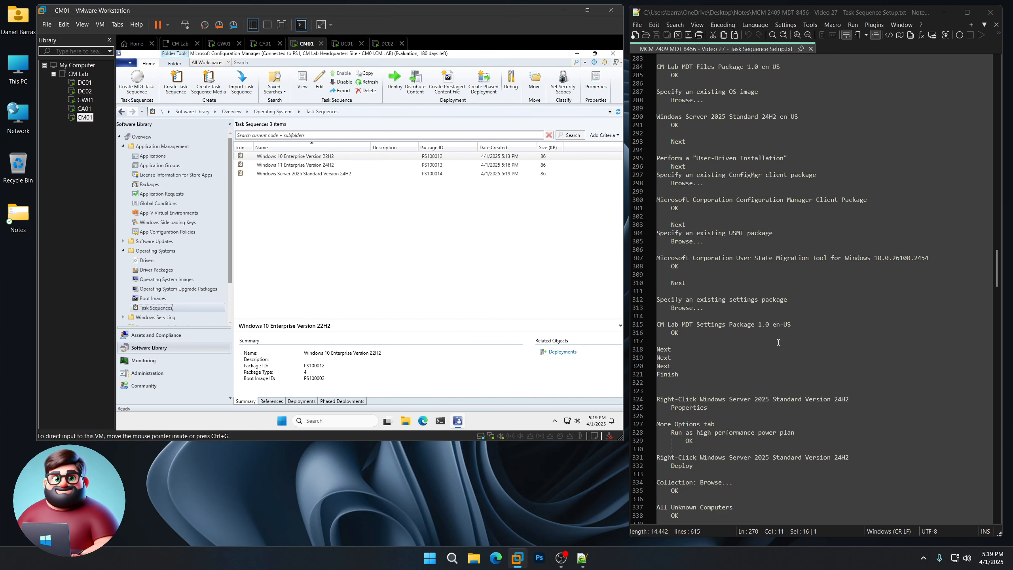
{"action": "right_click", "coordinate": [334, 175]}
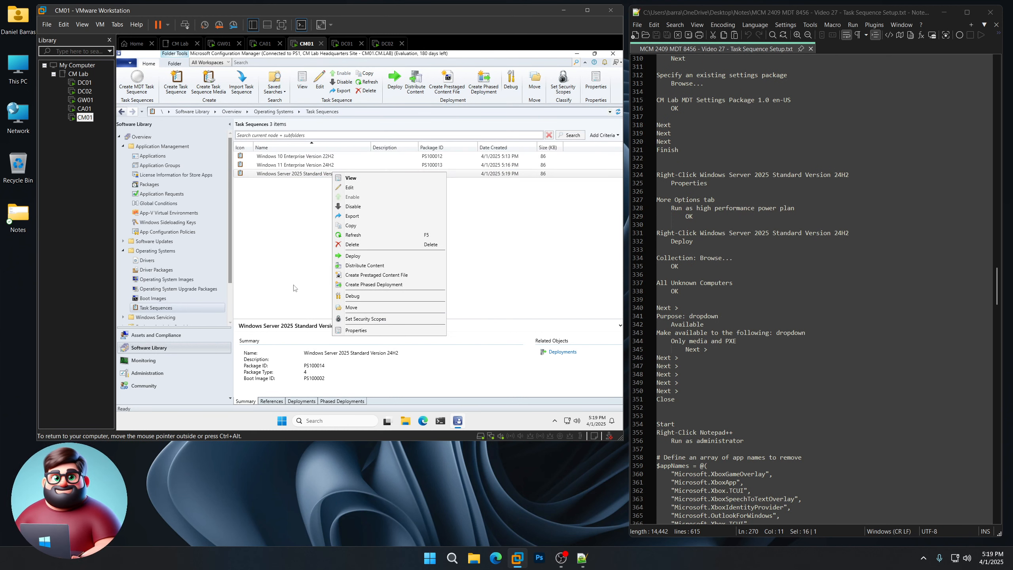
{"action": "left_click", "coordinate": [365, 330]}
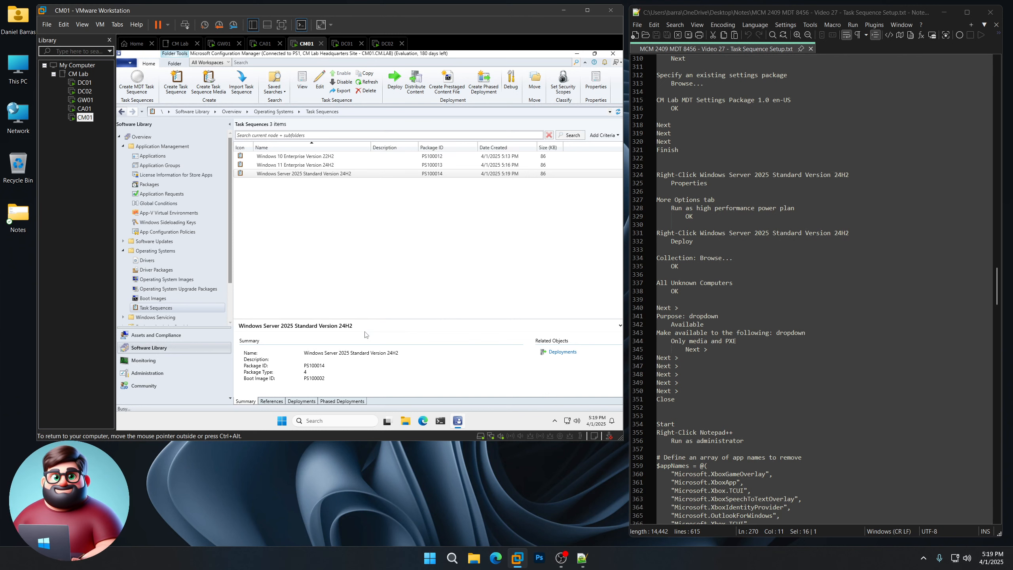
{"action": "left_click", "coordinate": [379, 137]}
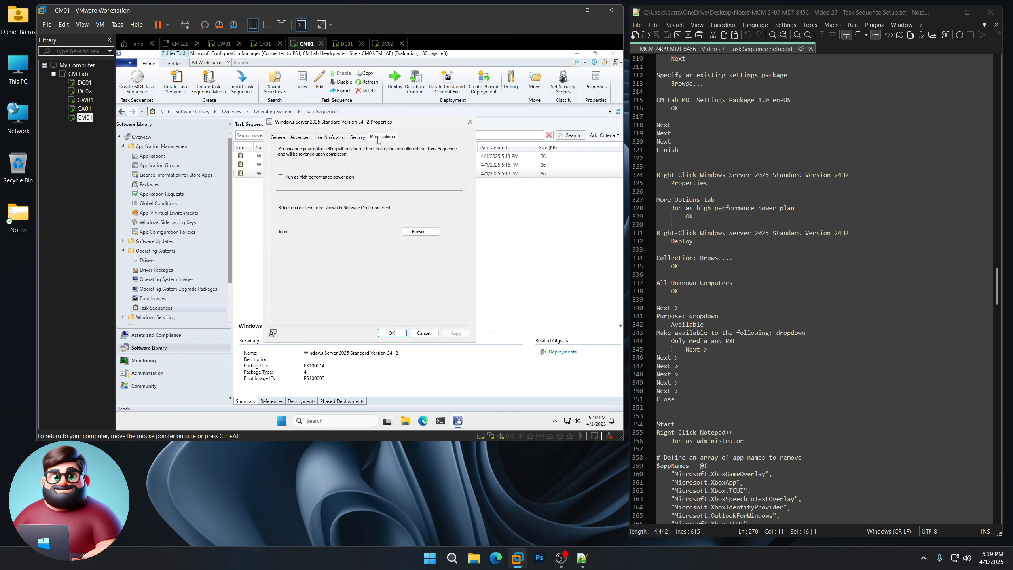
{"action": "left_click", "coordinate": [341, 180]}
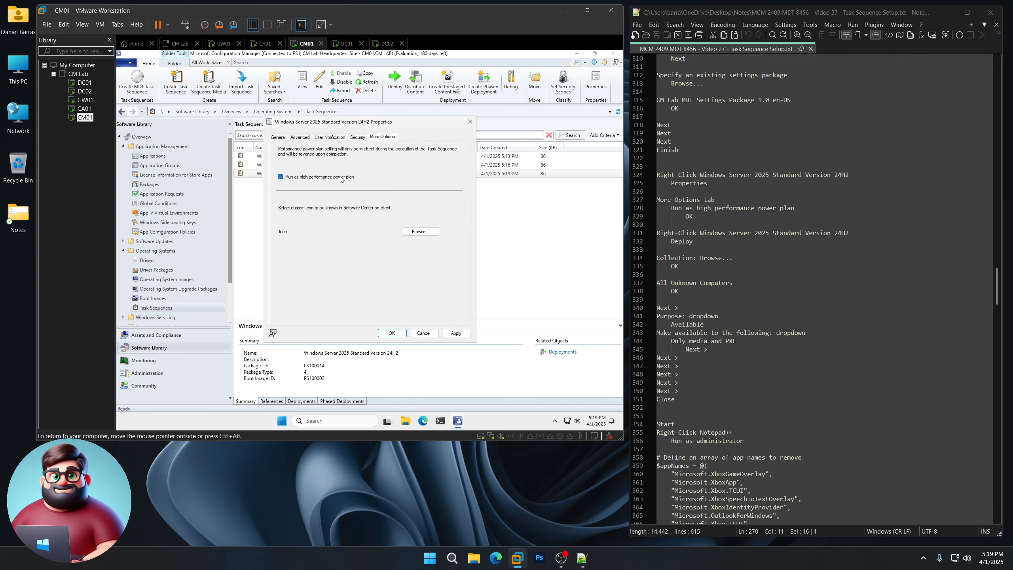
{"action": "left_click", "coordinate": [392, 333]}
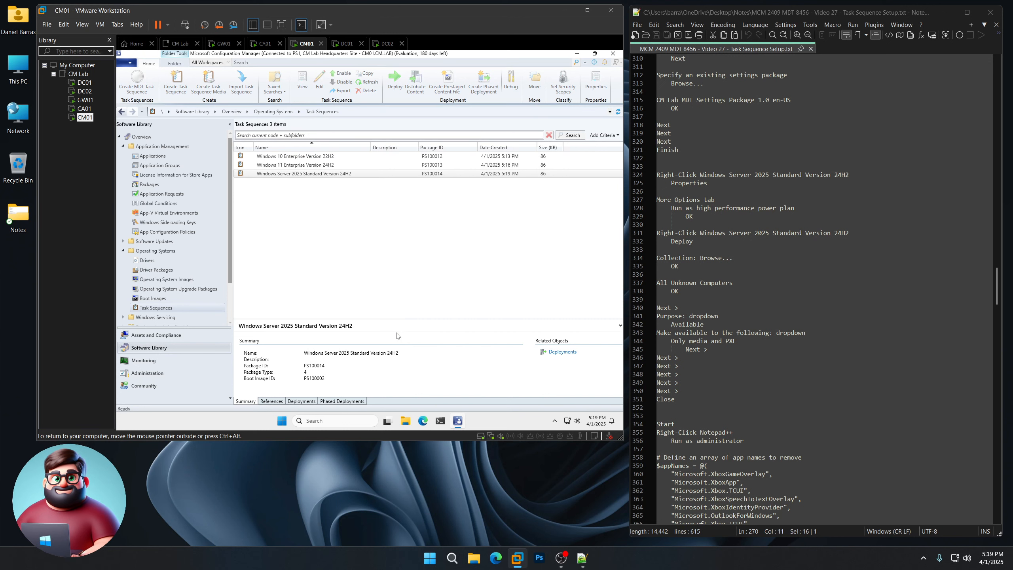
Start deploying the Windows Server 2025 Standard Version 24H2 task sequence to the All Unknown Computers collection.
{"action": "right_click", "coordinate": [342, 177]}
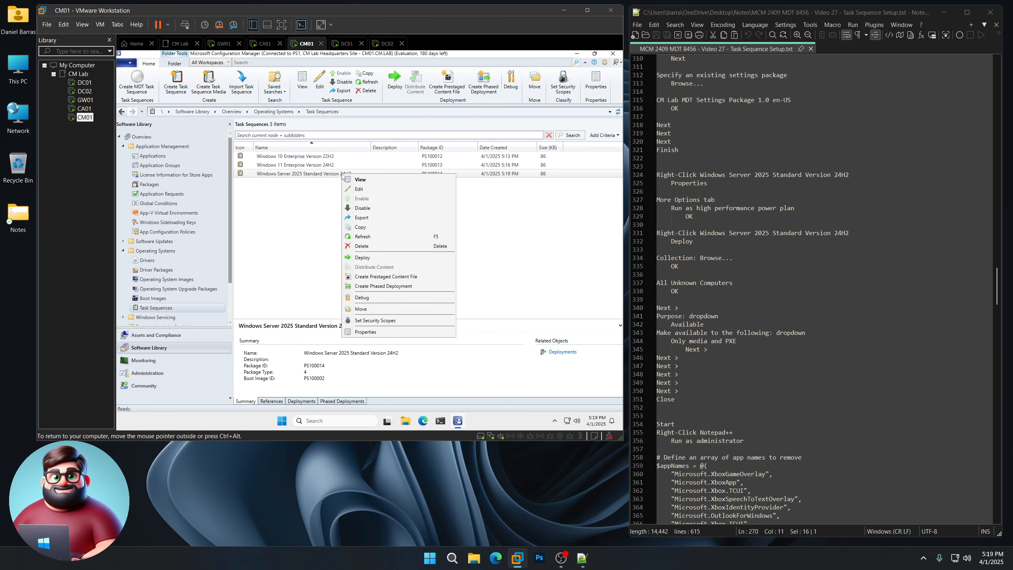
{"action": "left_click", "coordinate": [371, 259]}
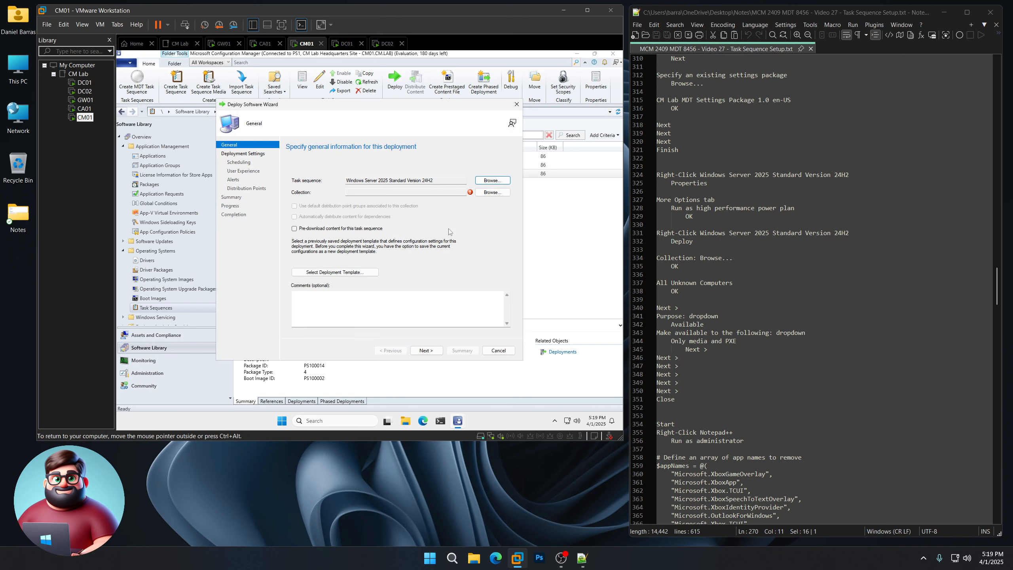
{"action": "left_click", "coordinate": [491, 193]}
{"action": "left_click", "coordinate": [432, 274]}
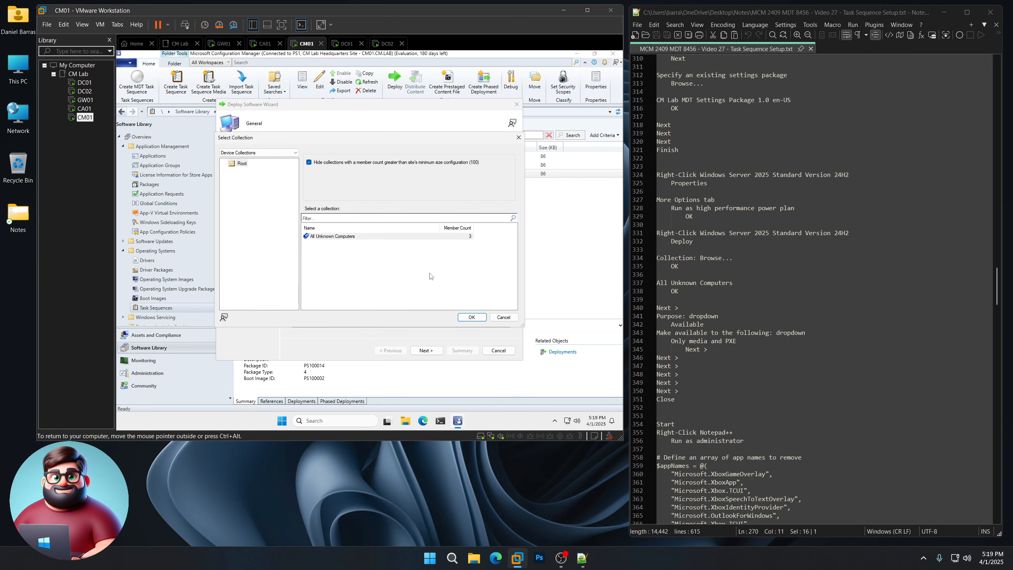
{"action": "left_click", "coordinate": [342, 237]}
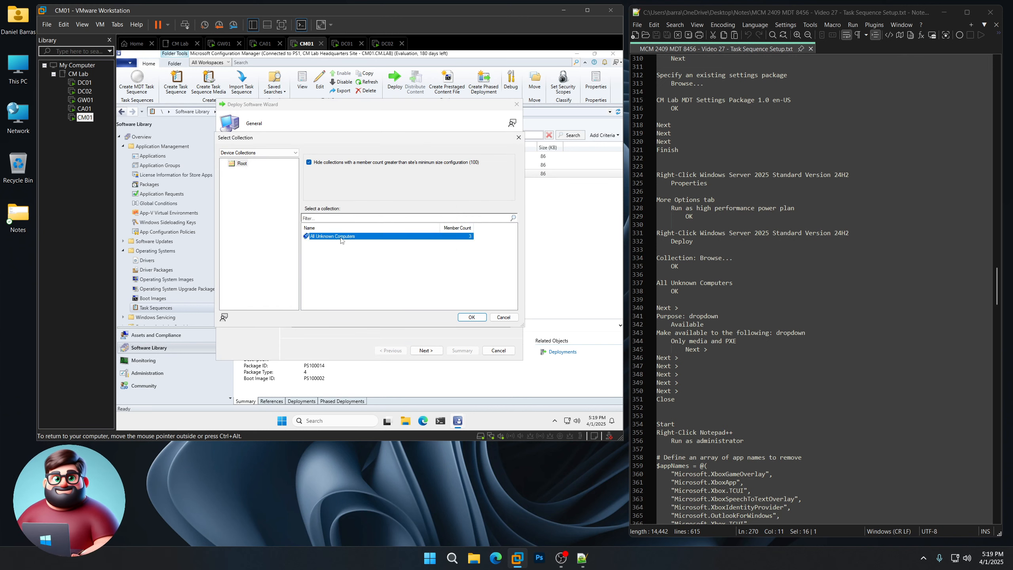
{"action": "left_click", "coordinate": [472, 317]}
{"action": "left_click", "coordinate": [426, 351]}
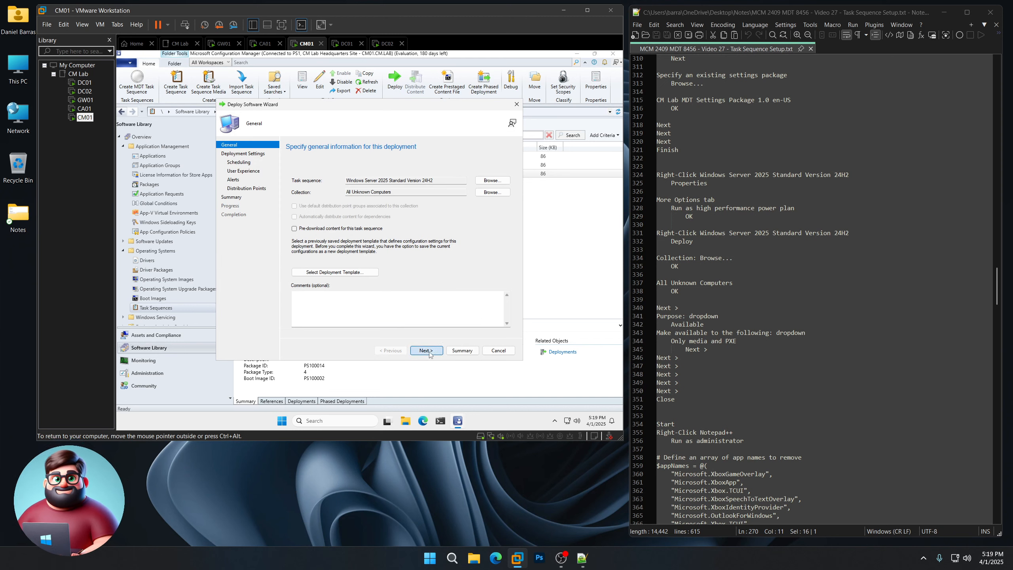
Make the deployment available to Only media and PXE, leaving its purpose as Available.
{"action": "left_click", "coordinate": [345, 241]}
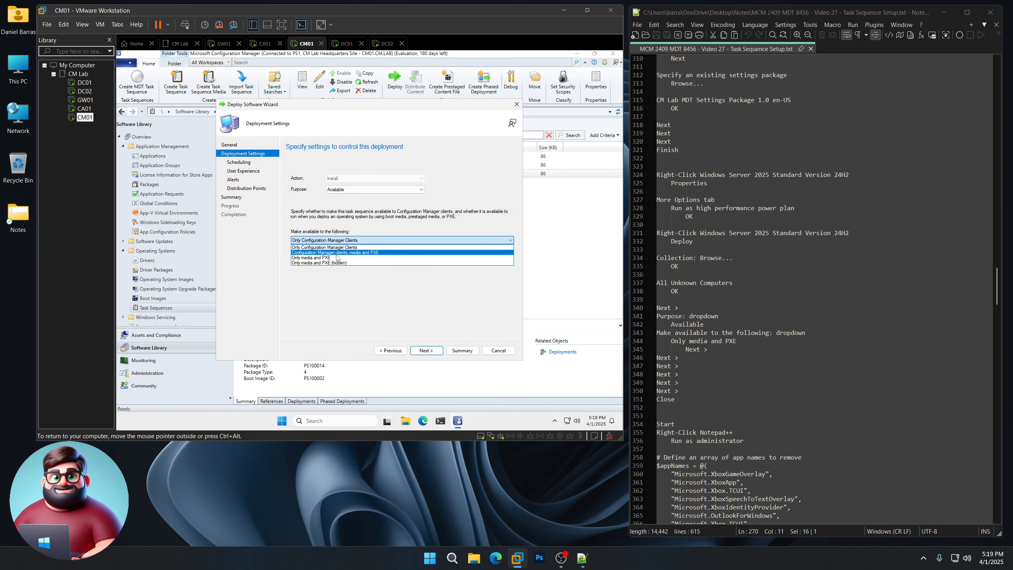
{"action": "left_click", "coordinate": [335, 258]}
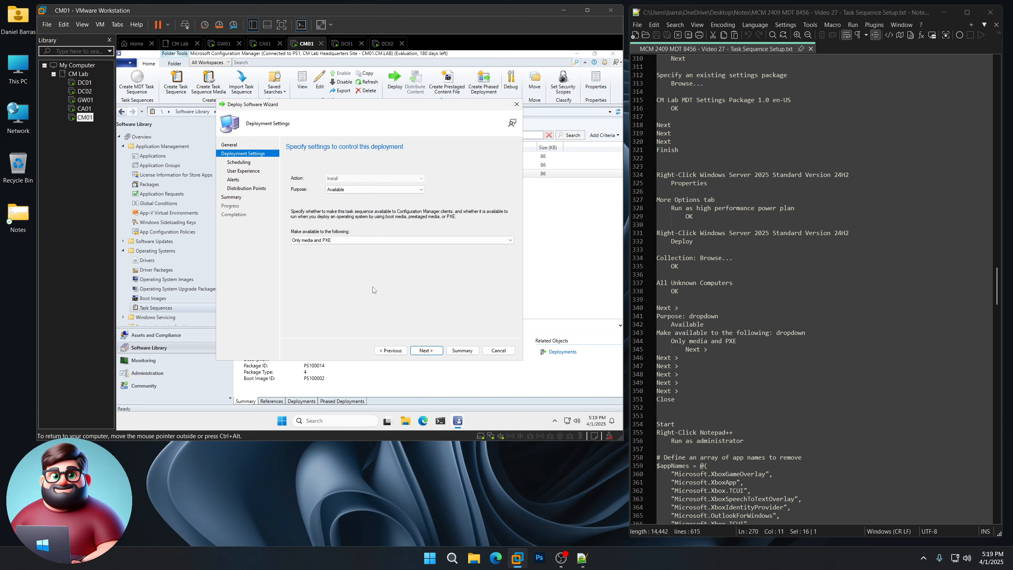
{"action": "left_click", "coordinate": [426, 350]}
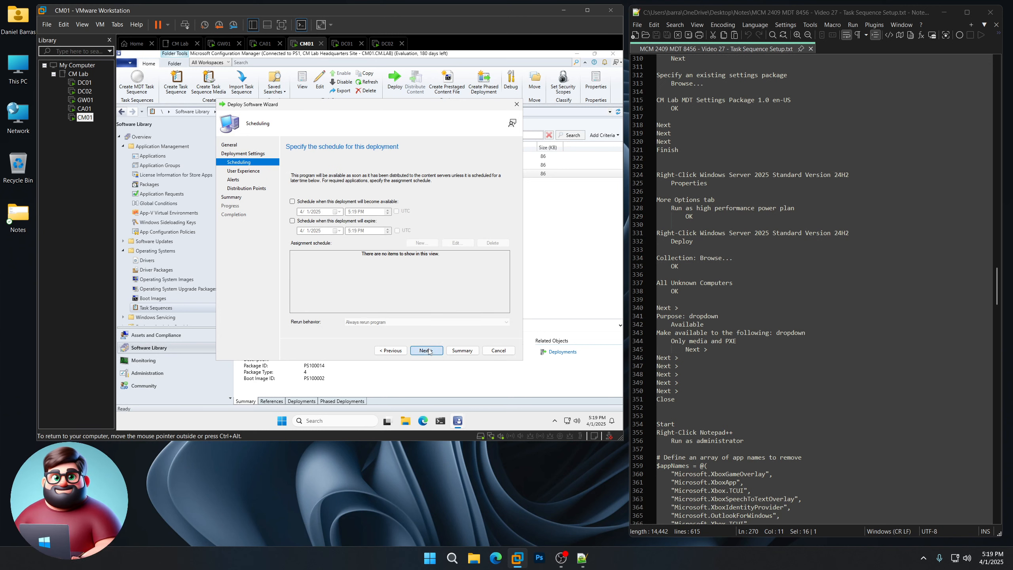
Accept the default scheduling, user experience, alerts and distribution point settings and complete the deployment.
{"action": "left_click", "coordinate": [426, 350]}
{"action": "left_click", "coordinate": [426, 351]}
{"action": "left_click", "coordinate": [426, 350]}
{"action": "left_click", "coordinate": [426, 350]}
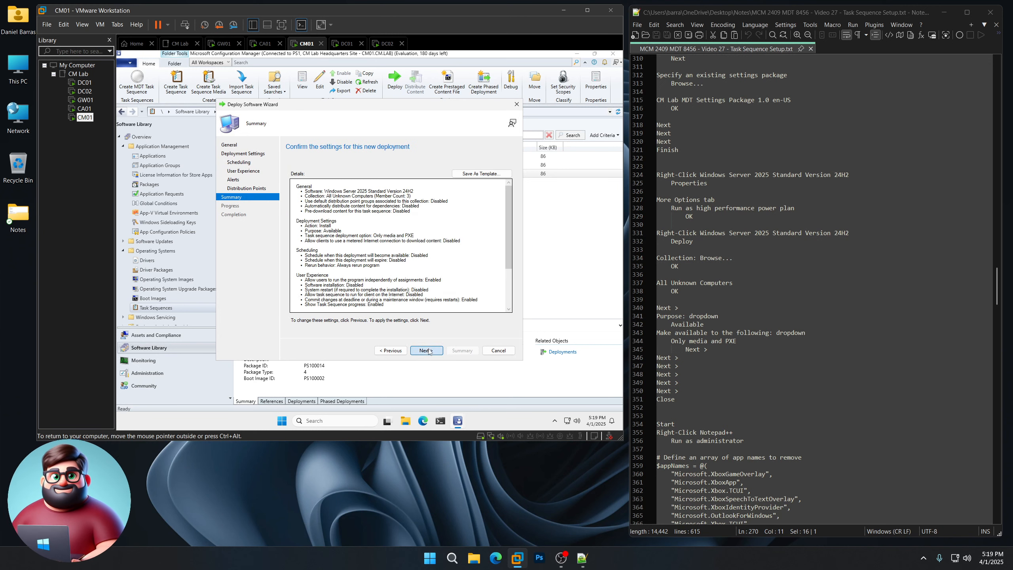
{"action": "left_click", "coordinate": [426, 350]}
{"action": "left_click", "coordinate": [495, 350]}
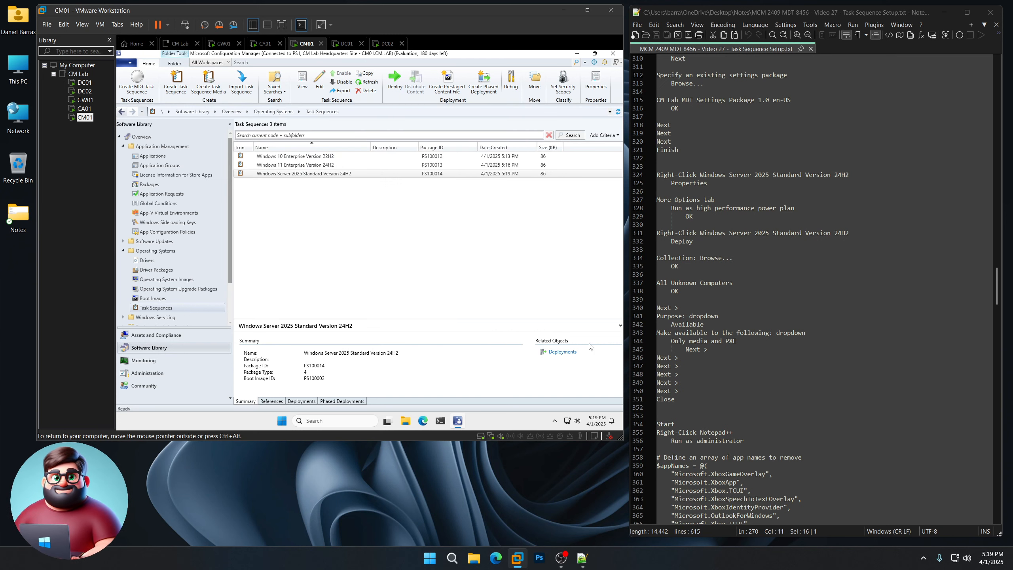
Open Notepad++ as administrator on the CM01 virtual machine.
{"action": "scroll", "coordinate": [721, 344], "scroll_direction": "down", "scroll_amount": 12}
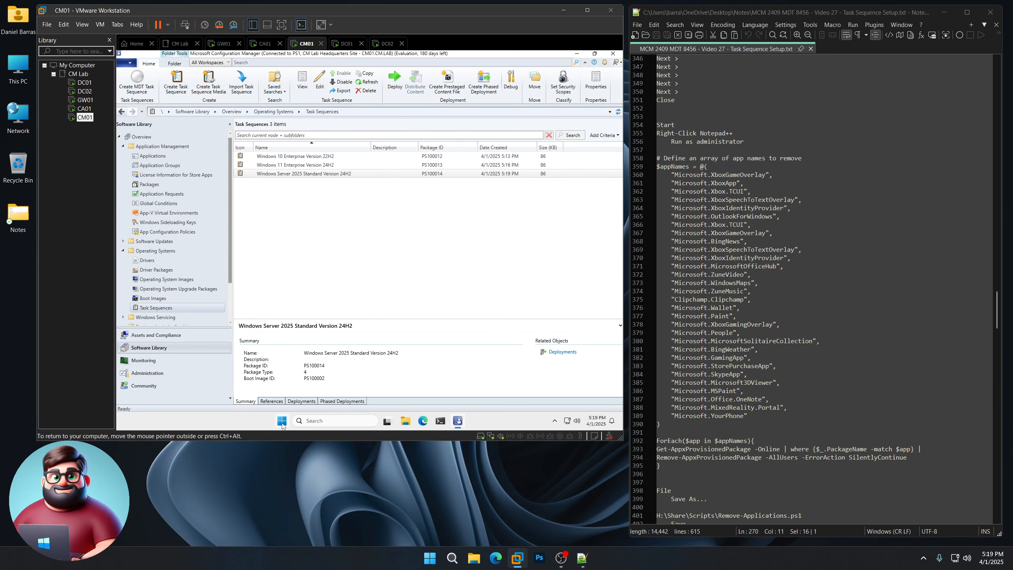
{"action": "left_click", "coordinate": [282, 422]}
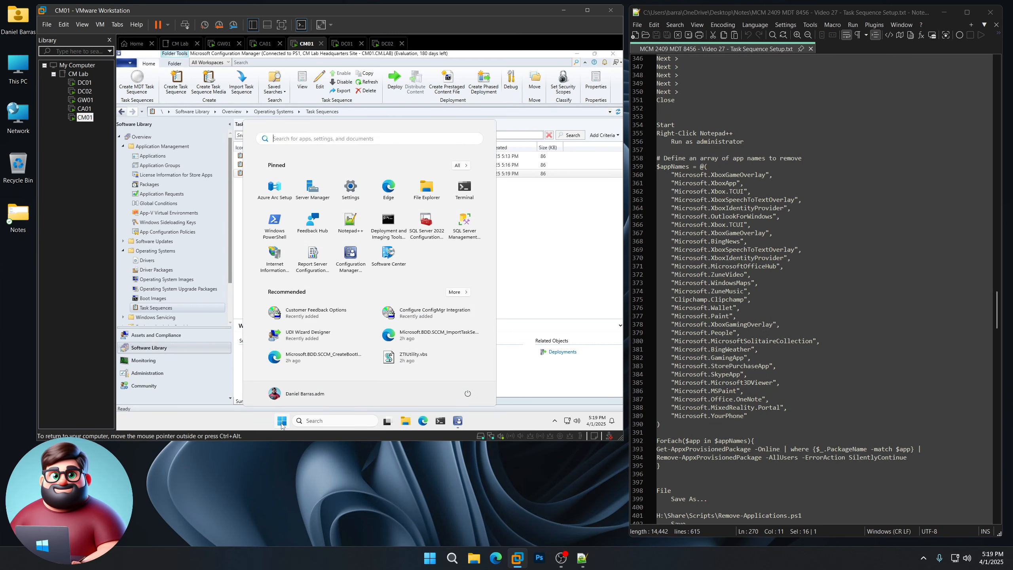
{"action": "right_click", "coordinate": [350, 223]}
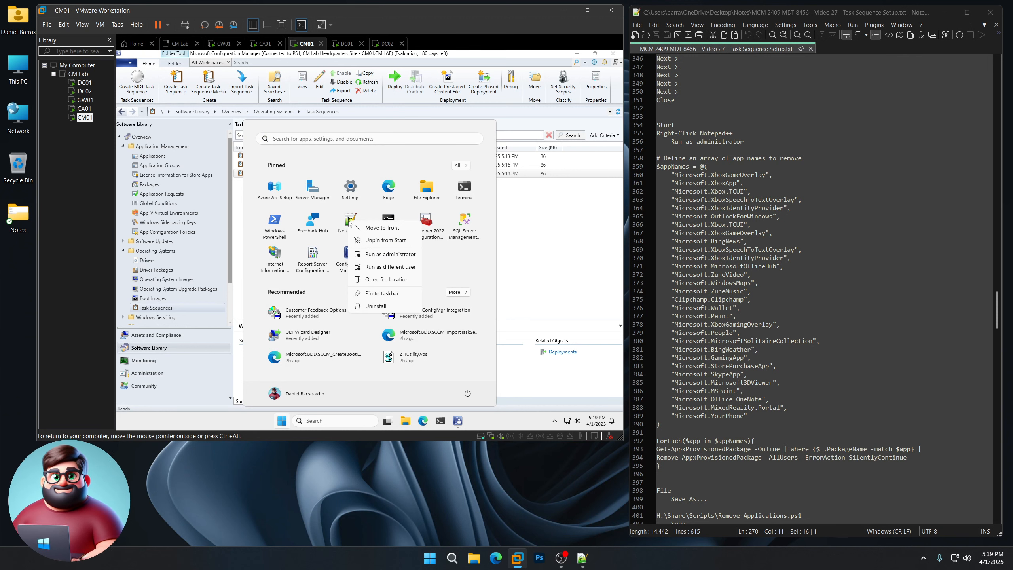
{"action": "left_click", "coordinate": [386, 254]}
Copy the app removal script, from the app names array through the ForEach block, from the notes into the blank file on CM01.
{"action": "scroll", "coordinate": [750, 223], "scroll_direction": "down", "scroll_amount": 3}
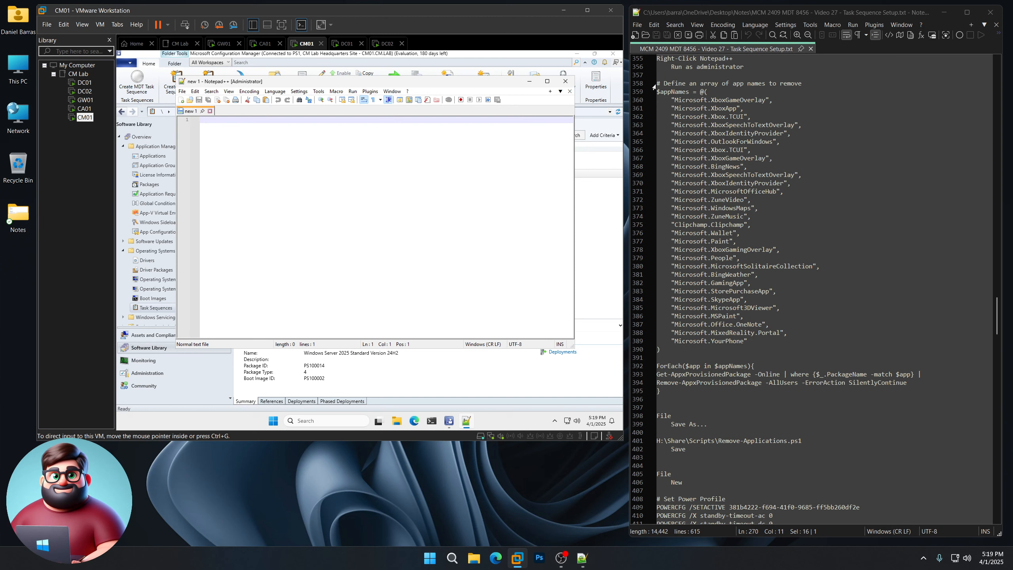
{"action": "left_click_drag", "start_coordinate": [659, 83], "coordinate": [717, 399]}
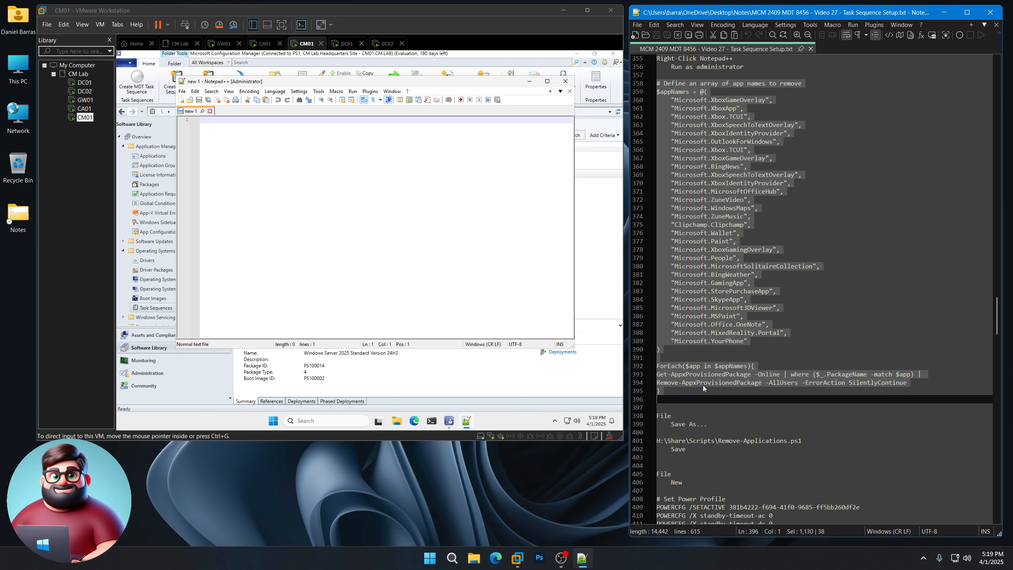
{"action": "right_click", "coordinate": [689, 378]}
{"action": "left_click", "coordinate": [709, 164]}
{"action": "left_click", "coordinate": [299, 151]}
{"action": "key", "text": "ctrl+v"}
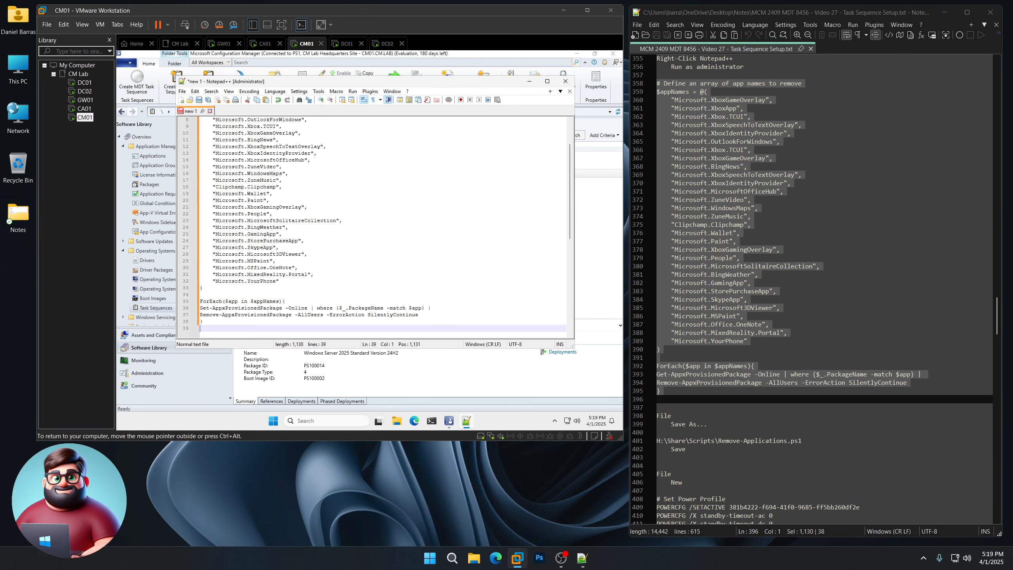
Save the app removal script as H:\Share\Scripts\Remove-Applications.ps1, taking the path from the notes.
{"action": "scroll", "coordinate": [798, 279], "scroll_direction": "down", "scroll_amount": 5}
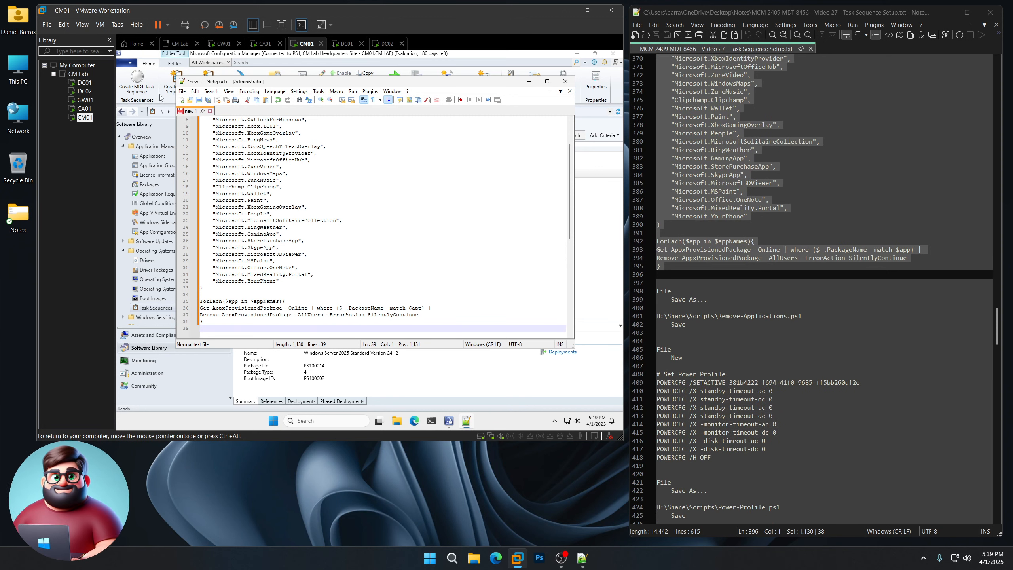
{"action": "left_click", "coordinate": [182, 92]}
{"action": "left_click", "coordinate": [203, 161]}
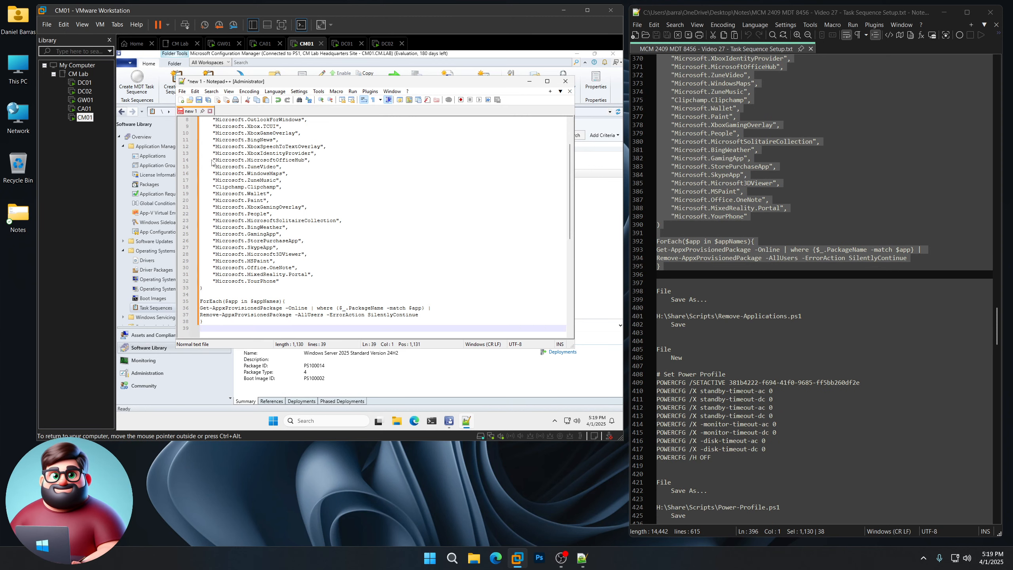
{"action": "left_click_drag", "start_coordinate": [803, 316], "coordinate": [656, 316]}
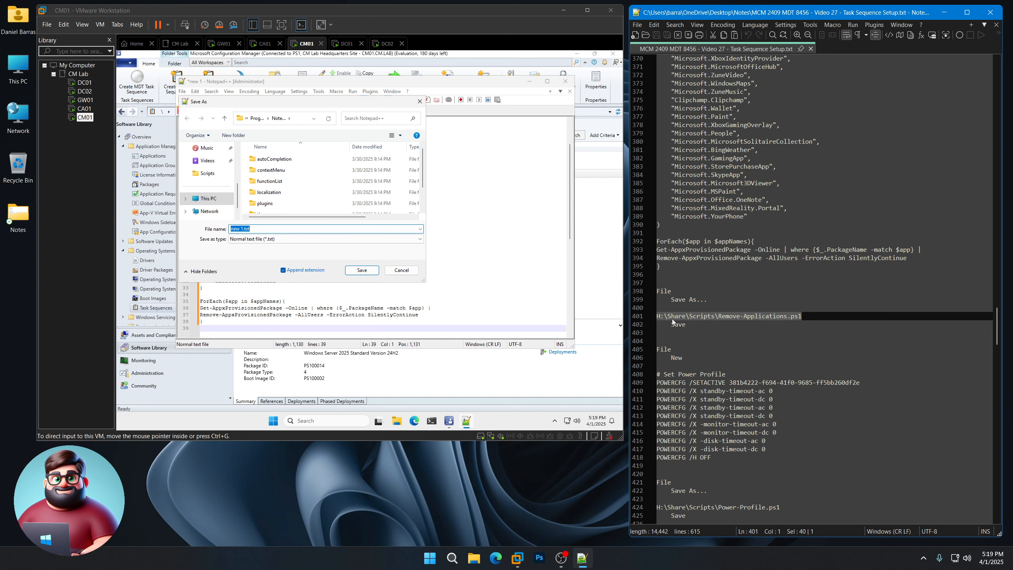
{"action": "right_click", "coordinate": [678, 320]}
{"action": "left_click", "coordinate": [700, 334]}
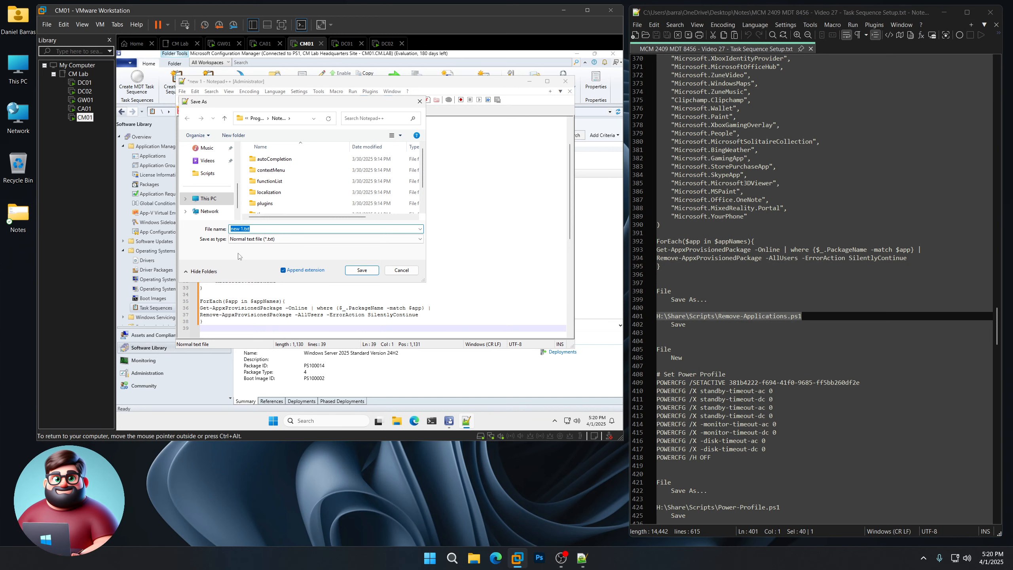
{"action": "key", "text": "ctrl+v"}
{"action": "left_click", "coordinate": [359, 274]}
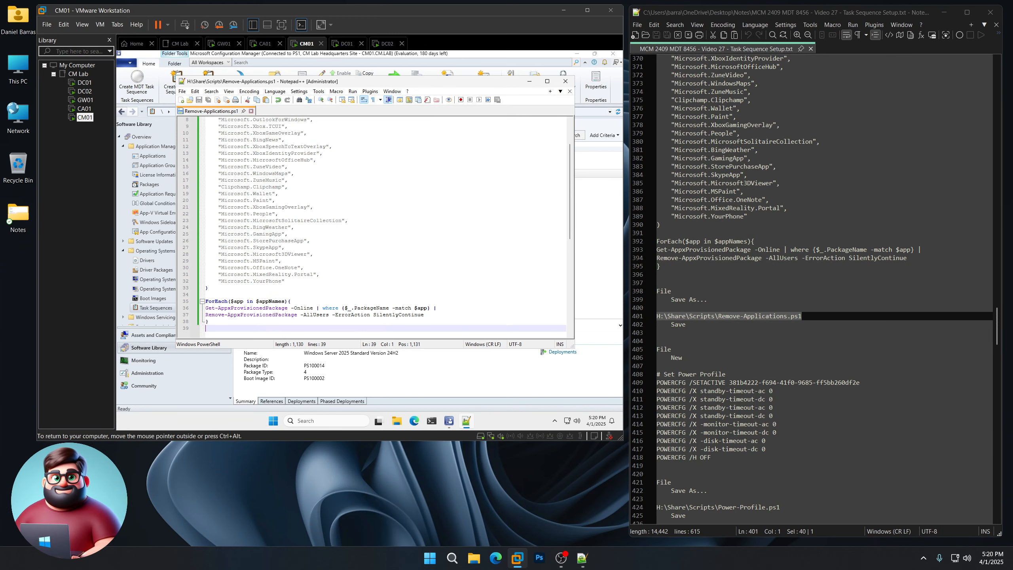
Create a new file on CM01 and copy the Set Power Profile POWERCFG commands from the notes into it.
{"action": "scroll", "coordinate": [747, 304], "scroll_direction": "down", "scroll_amount": 8}
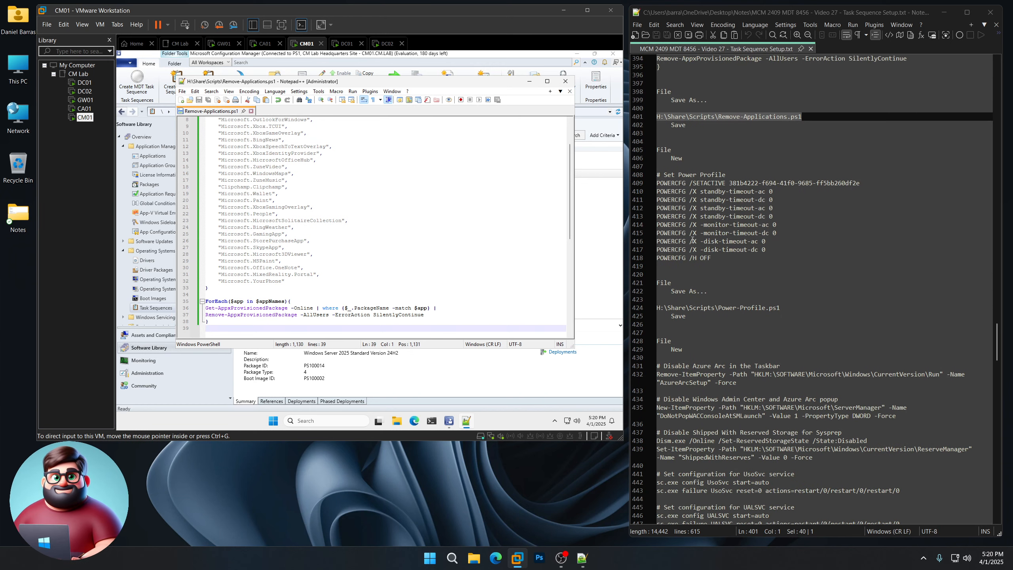
{"action": "left_click", "coordinate": [182, 91]}
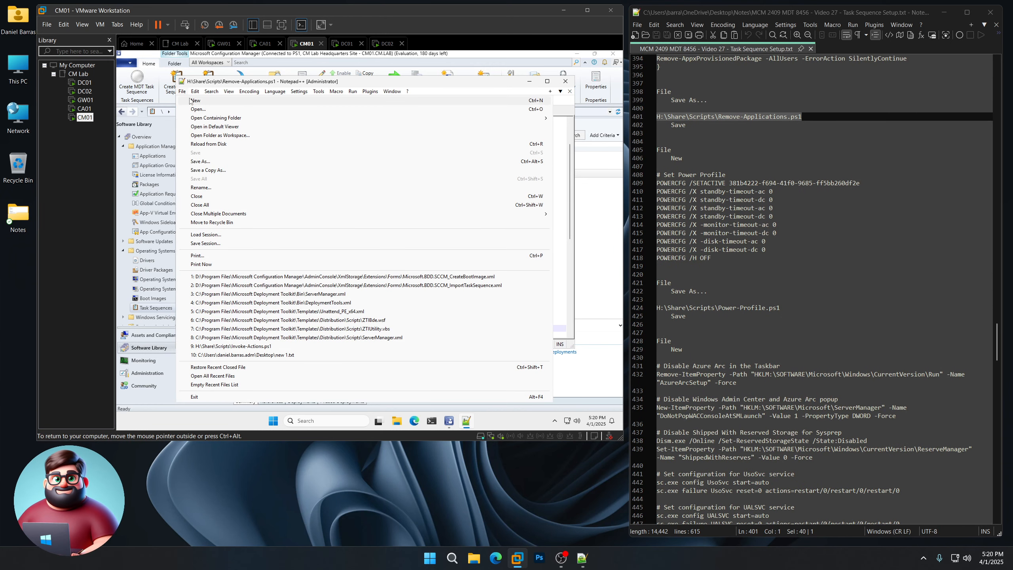
{"action": "left_click", "coordinate": [192, 101]}
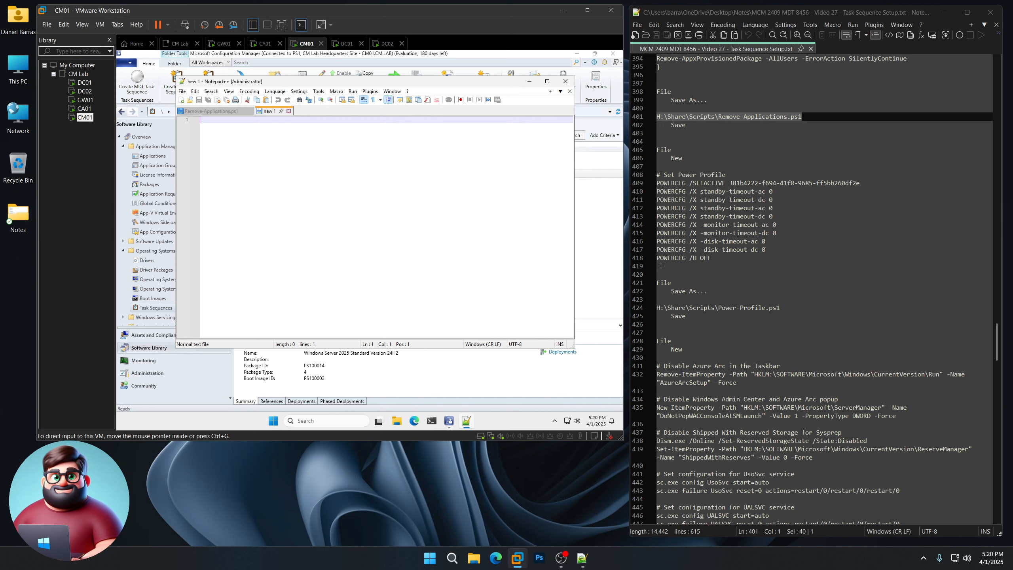
{"action": "left_click_drag", "start_coordinate": [661, 266], "coordinate": [650, 176]}
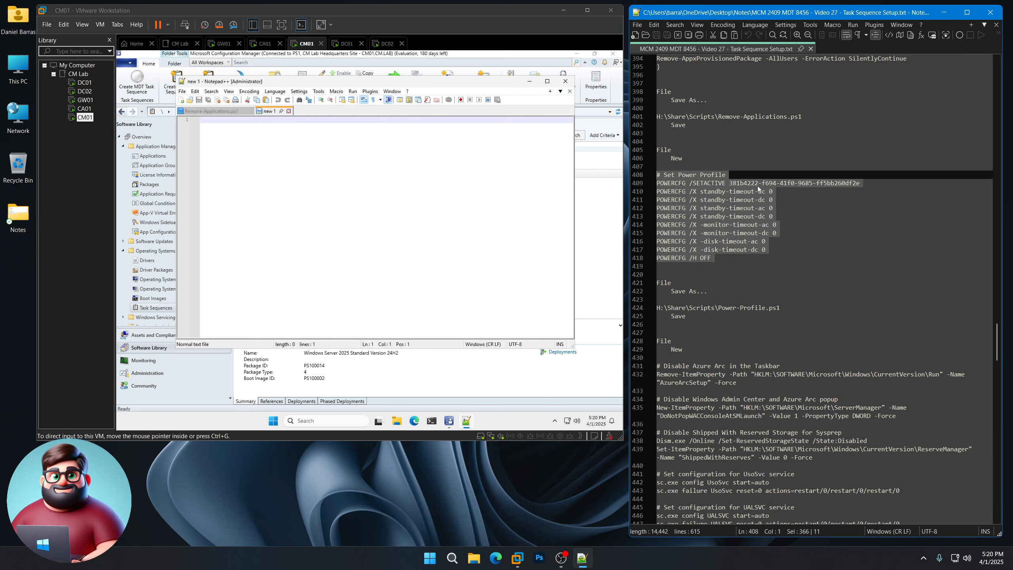
{"action": "right_click", "coordinate": [675, 206]}
{"action": "left_click", "coordinate": [702, 217]}
{"action": "left_click", "coordinate": [261, 176]}
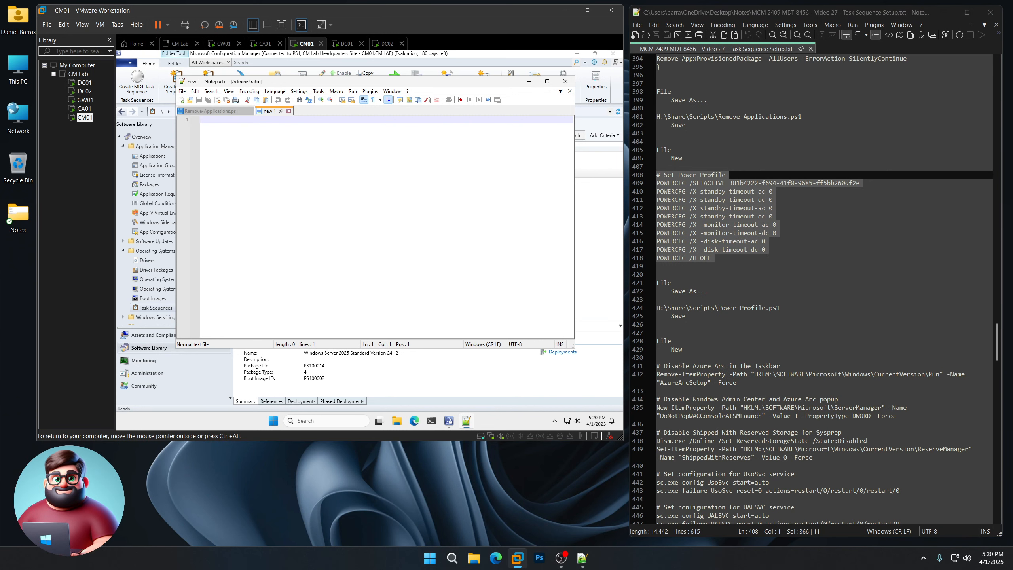
{"action": "key", "text": "ctrl+v"}
Save the power profile script as H:\Share\Scripts\Power-Profile.ps1, taking the path from the notes.
{"action": "left_click", "coordinate": [182, 91]}
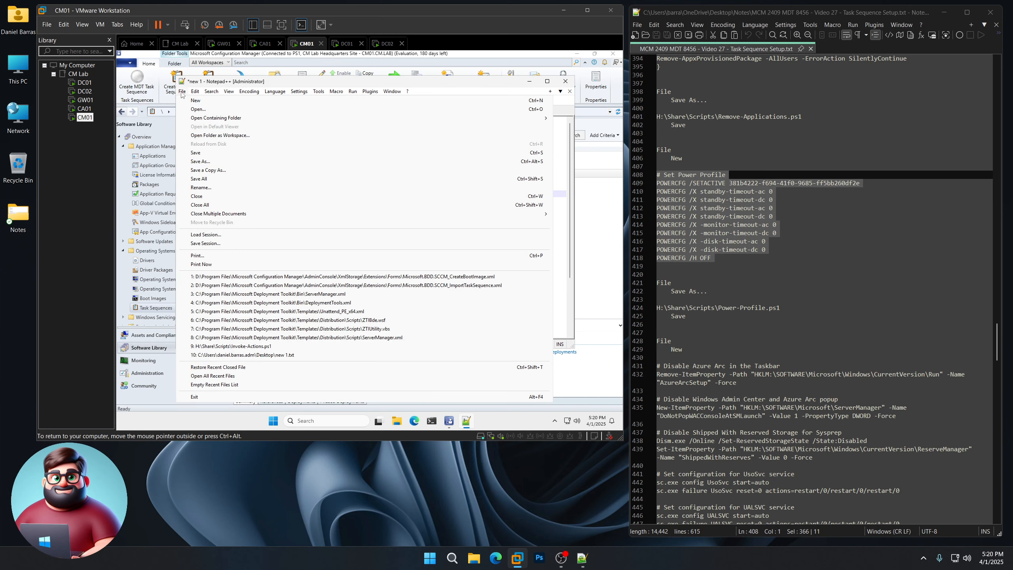
{"action": "left_click", "coordinate": [208, 162]}
{"action": "left_click_drag", "start_coordinate": [782, 308], "coordinate": [650, 308]}
{"action": "right_click", "coordinate": [687, 310]}
{"action": "left_click", "coordinate": [702, 325]}
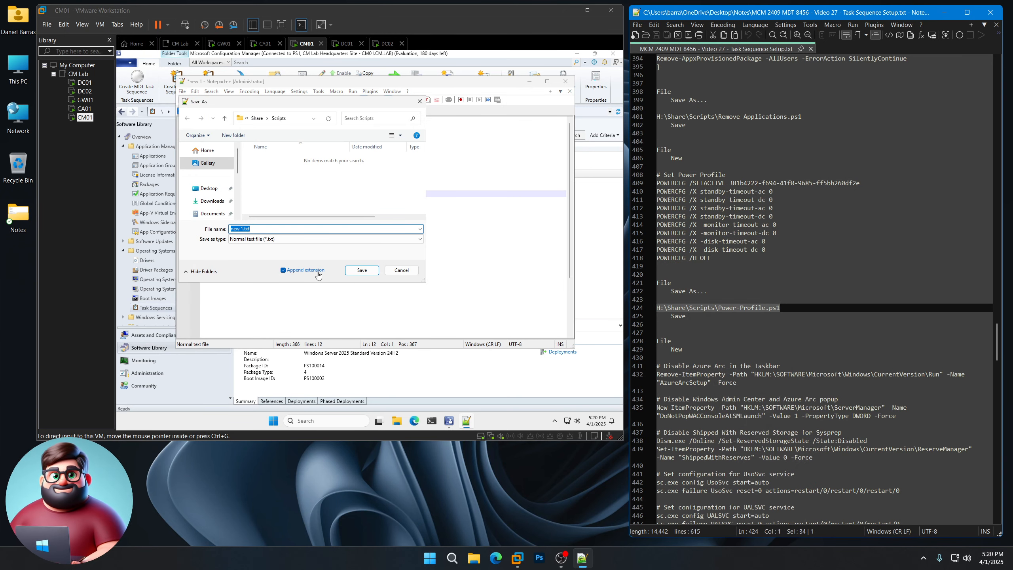
{"action": "key", "text": "ctrl+v"}
{"action": "left_click", "coordinate": [362, 270]}
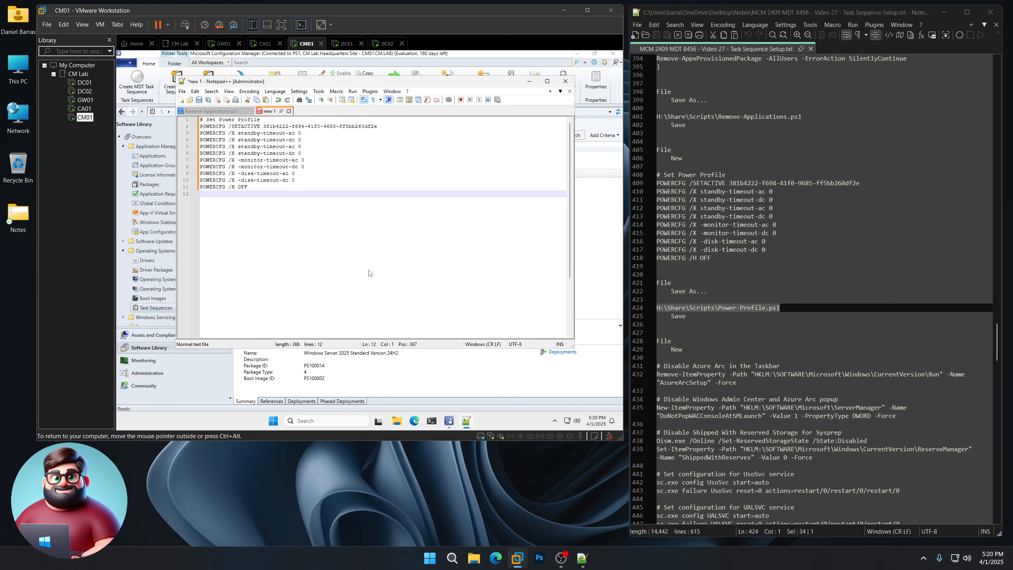
Create another file on CM01 and copy in the server settings script, from disabling Azure Arc through the NetbiosOptions loop.
{"action": "scroll", "coordinate": [739, 313], "scroll_direction": "down", "scroll_amount": 10}
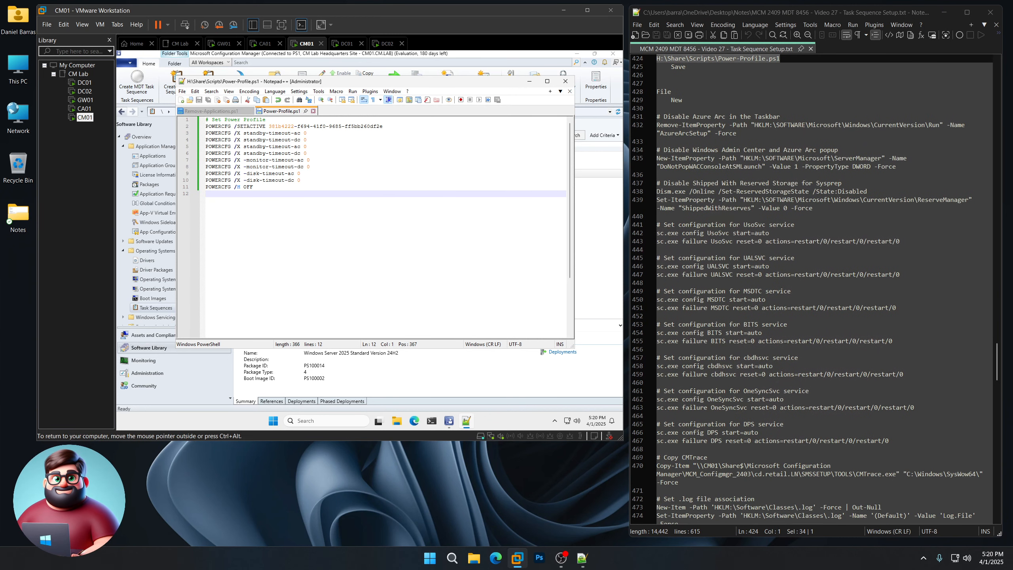
{"action": "left_click", "coordinate": [183, 92]}
{"action": "left_click", "coordinate": [191, 101]}
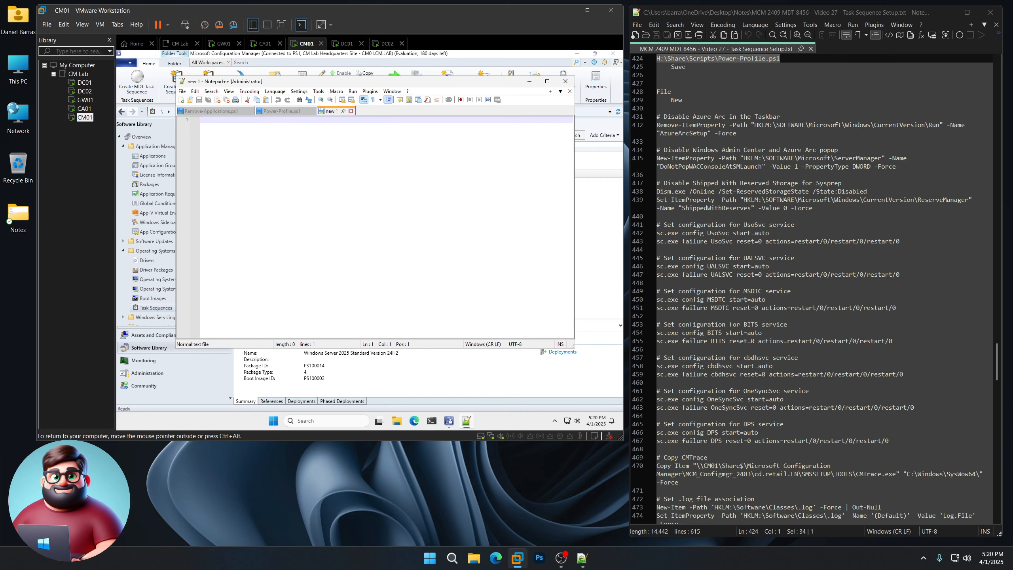
{"action": "left_click", "coordinate": [658, 116]}
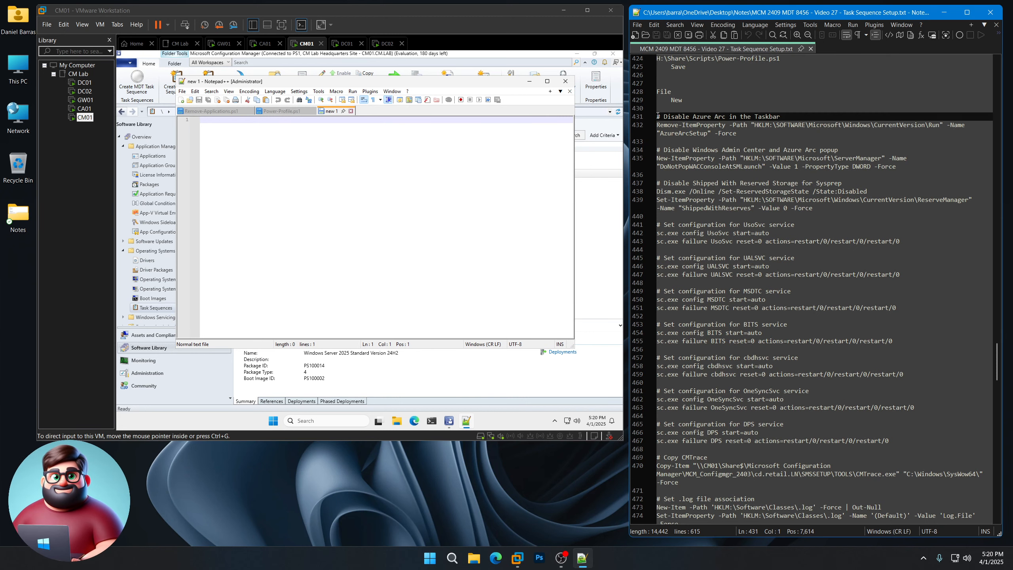
{"action": "left_click_drag", "start_coordinate": [658, 116], "coordinate": [685, 315]}
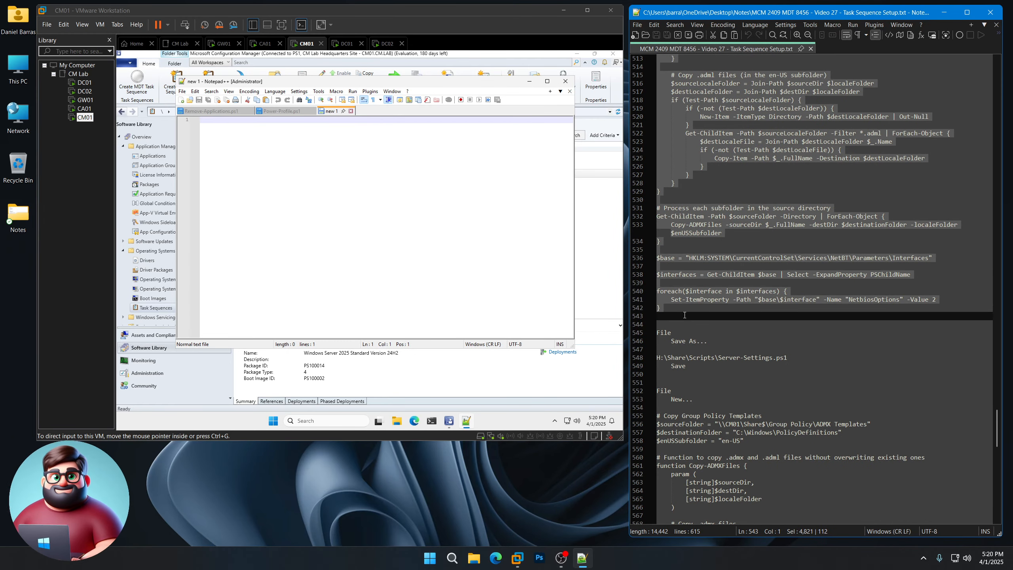
{"action": "right_click", "coordinate": [698, 223]}
{"action": "left_click", "coordinate": [721, 238]}
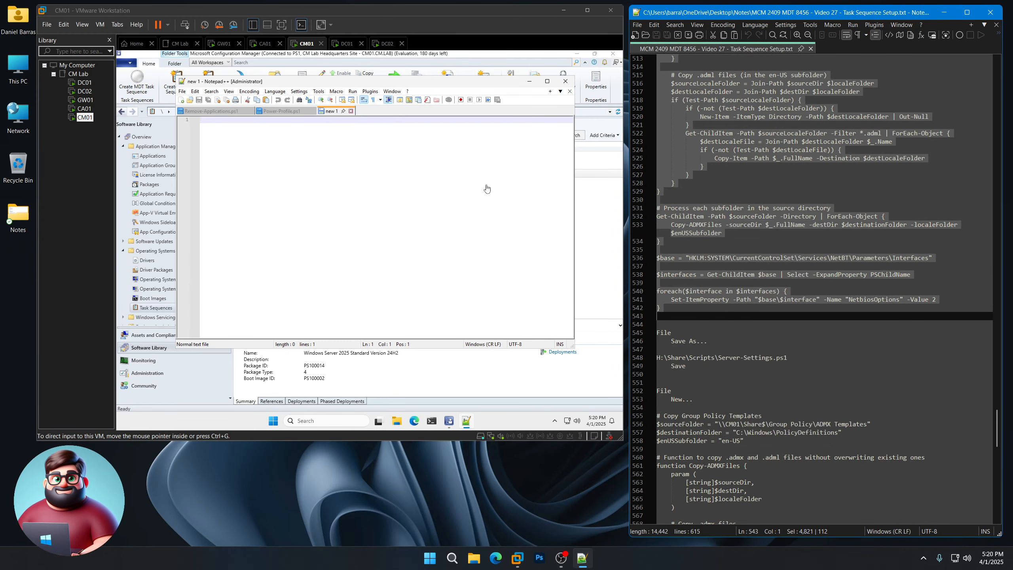
{"action": "left_click", "coordinate": [486, 188]}
{"action": "key", "text": "ctrl+v"}
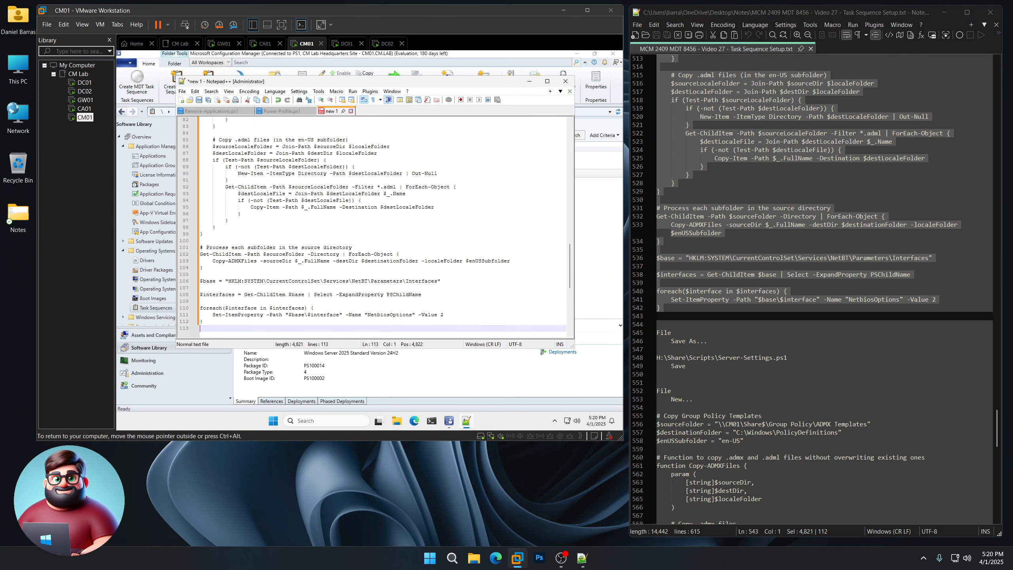
Save the server settings script as H:\Share\Scripts\Server-Settings.ps1, taking the path from the notes.
{"action": "left_click", "coordinate": [184, 92]}
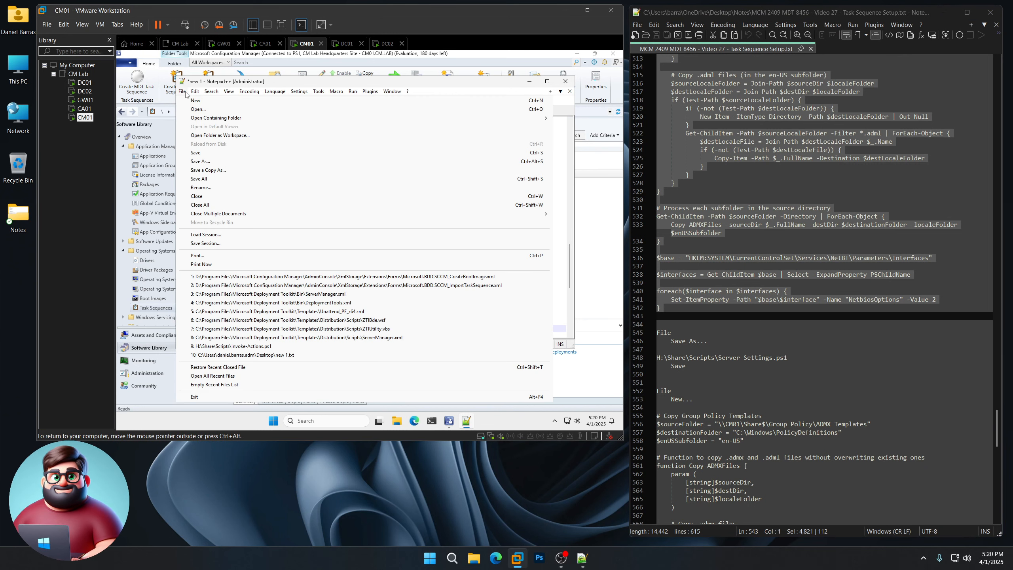
{"action": "left_click", "coordinate": [201, 161]}
{"action": "left_click_drag", "start_coordinate": [797, 356], "coordinate": [658, 358]}
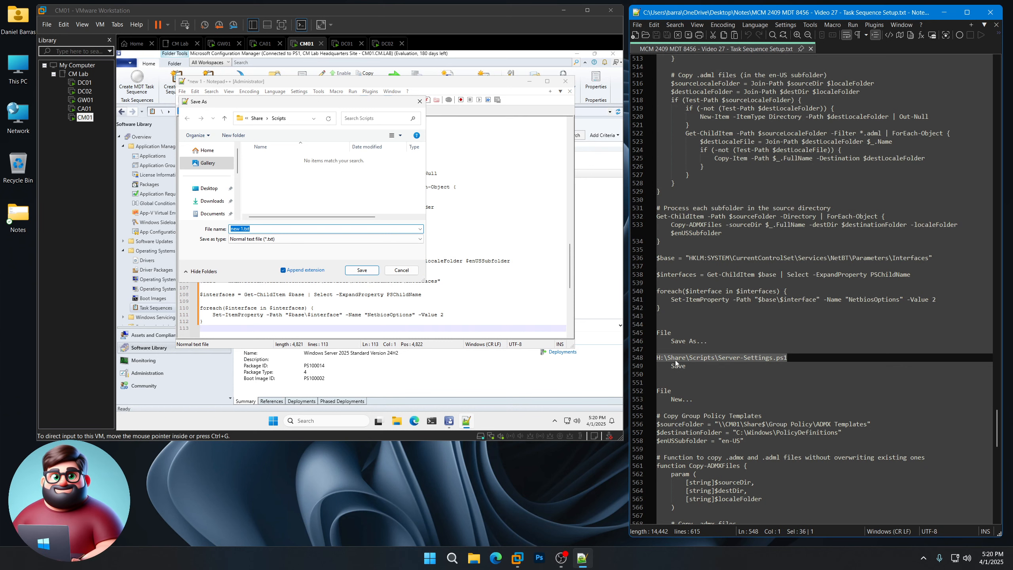
{"action": "right_click", "coordinate": [683, 358]}
{"action": "left_click", "coordinate": [706, 152]}
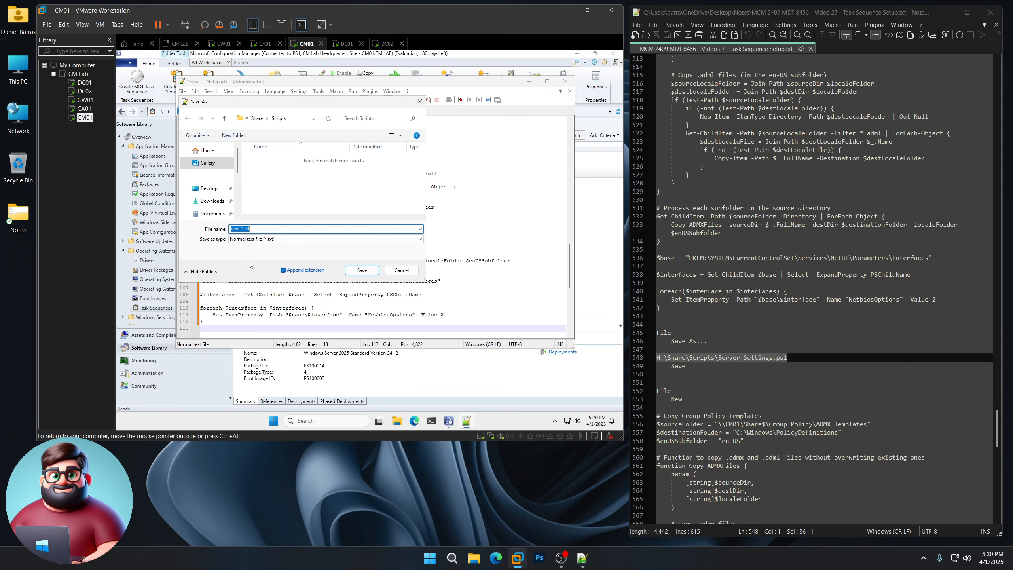
{"action": "key", "text": "ctrl+v"}
{"action": "left_click", "coordinate": [361, 270]}
Review the server settings script in the notes, from the Azure Arc, reserved storage and service sections through CMTrace, Group Policy templates and NetbiosOptions.
{"action": "scroll", "coordinate": [725, 302], "scroll_direction": "up", "scroll_amount": 20}
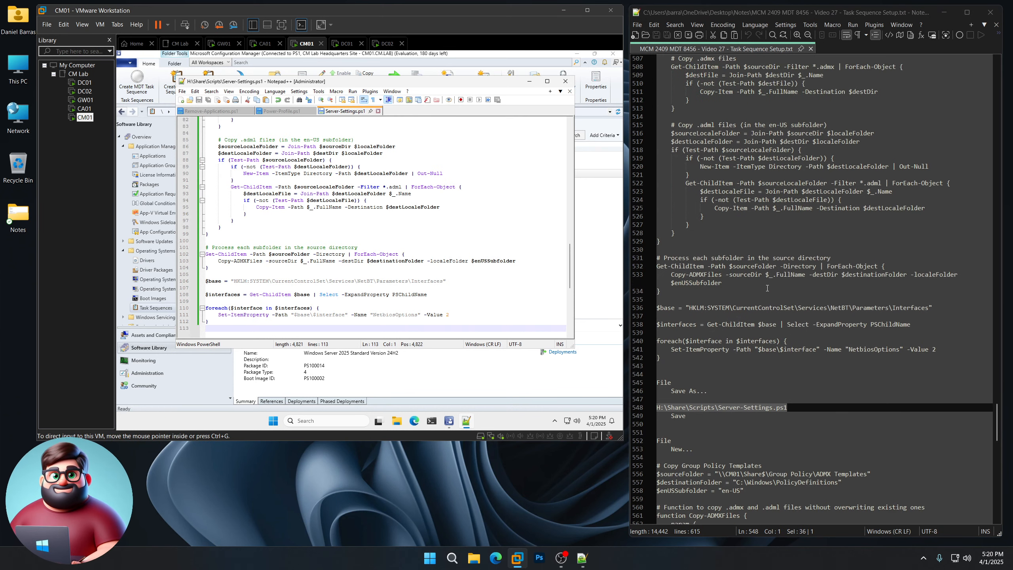
{"action": "scroll", "coordinate": [725, 302], "scroll_direction": "up", "scroll_amount": 10}
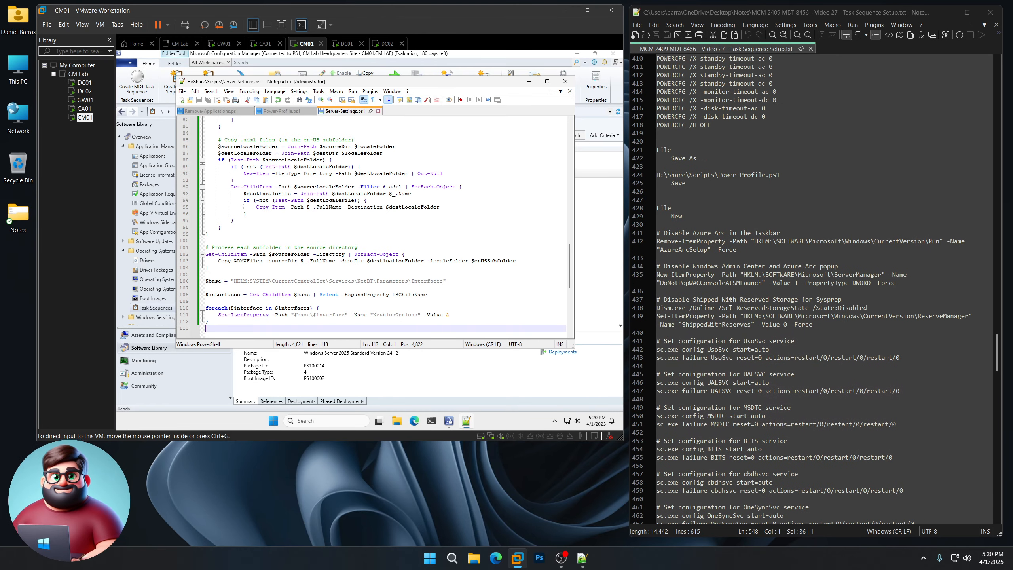
{"action": "left_click_drag", "start_coordinate": [743, 248], "coordinate": [648, 235]}
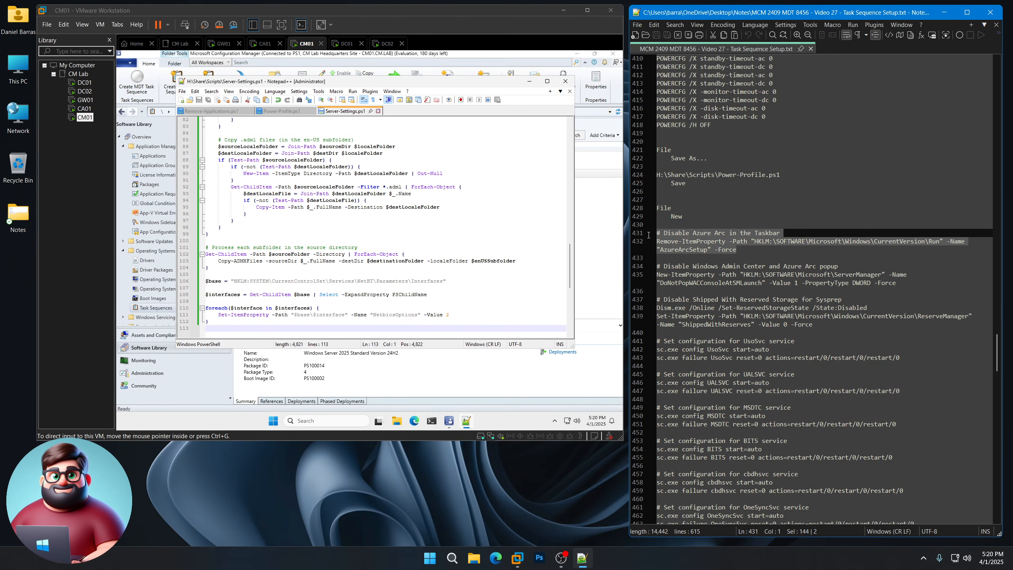
{"action": "scroll", "coordinate": [748, 291], "scroll_direction": "down", "scroll_amount": 3}
{"action": "left_click_drag", "start_coordinate": [752, 185], "coordinate": [725, 191]}
{"action": "left_click_drag", "start_coordinate": [839, 192], "coordinate": [752, 192]}
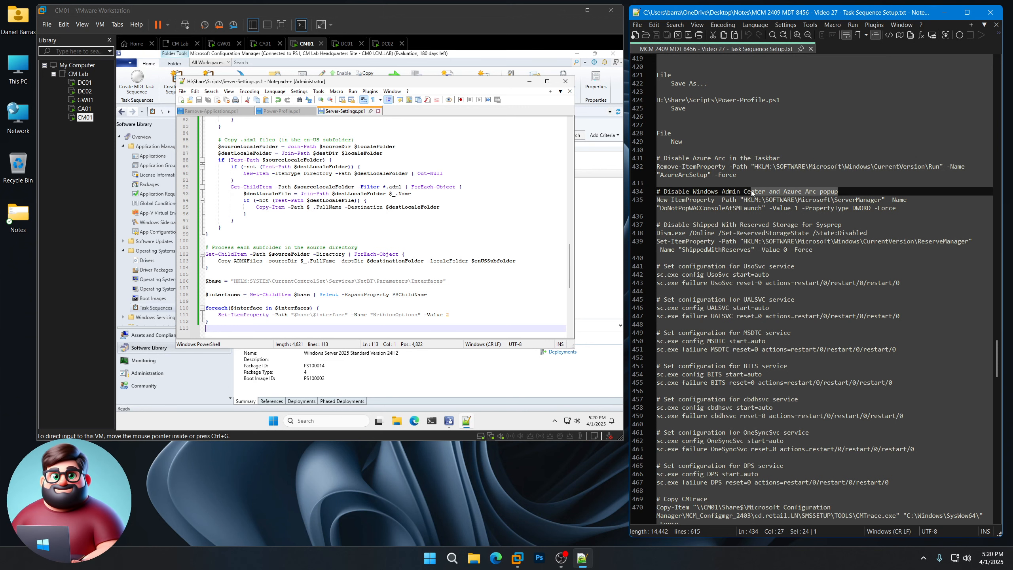
{"action": "scroll", "coordinate": [737, 264], "scroll_direction": "down", "scroll_amount": 4}
{"action": "left_click_drag", "start_coordinate": [726, 125], "coordinate": [815, 125]}
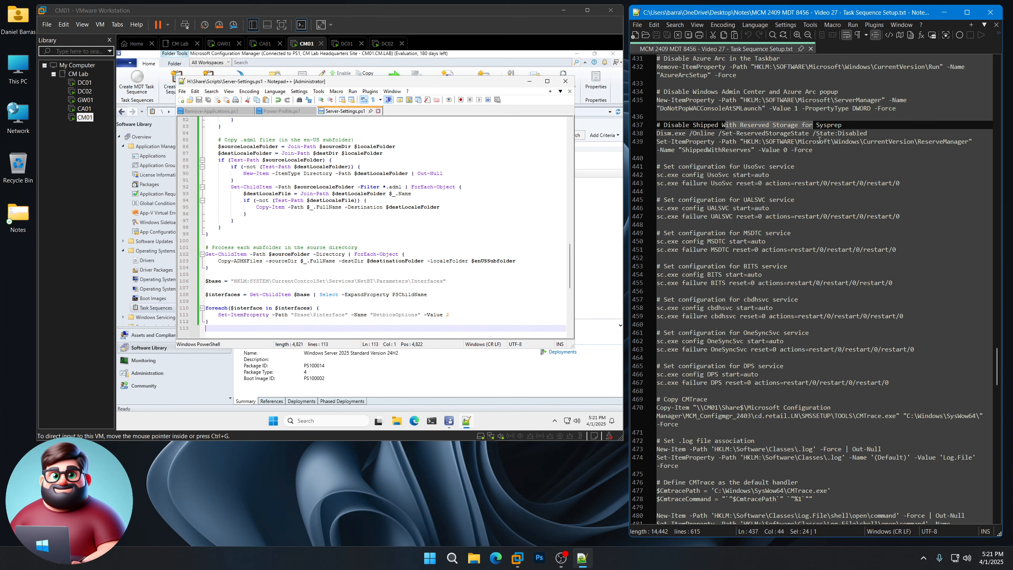
{"action": "scroll", "coordinate": [707, 305], "scroll_direction": "down", "scroll_amount": 12}
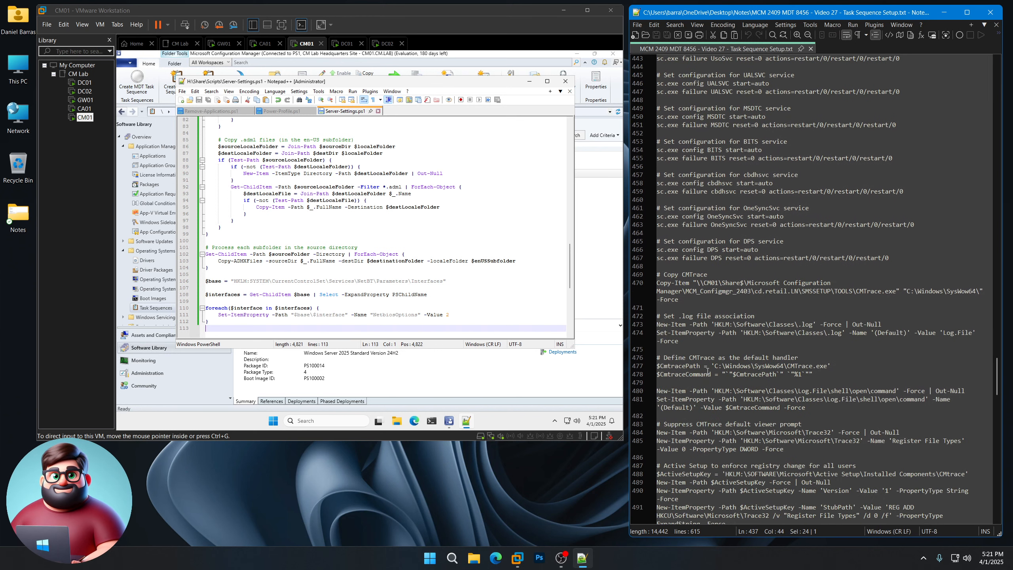
{"action": "left_click_drag", "start_coordinate": [650, 93], "coordinate": [649, 78]}
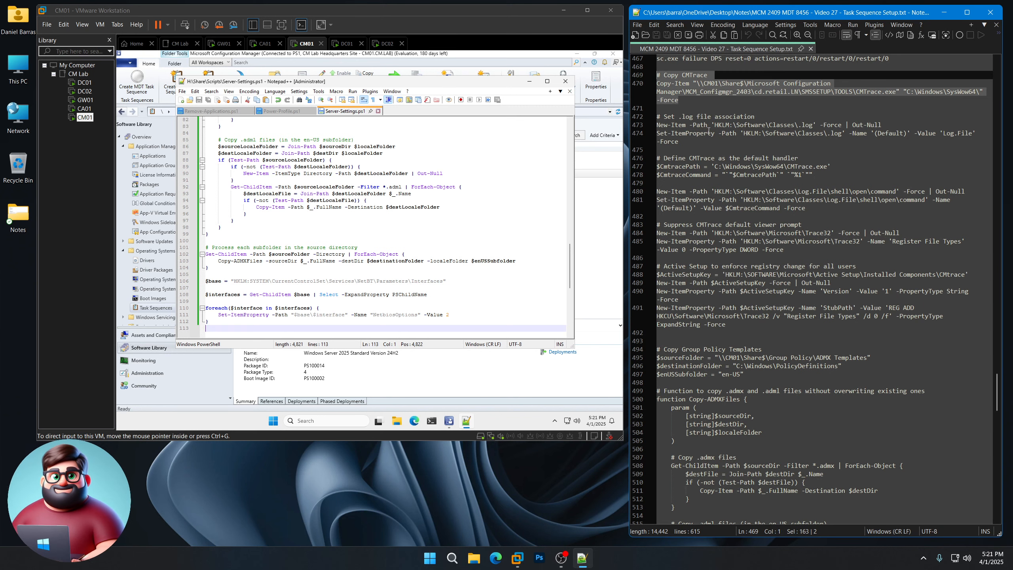
{"action": "scroll", "coordinate": [719, 193], "scroll_direction": "down", "scroll_amount": 7}
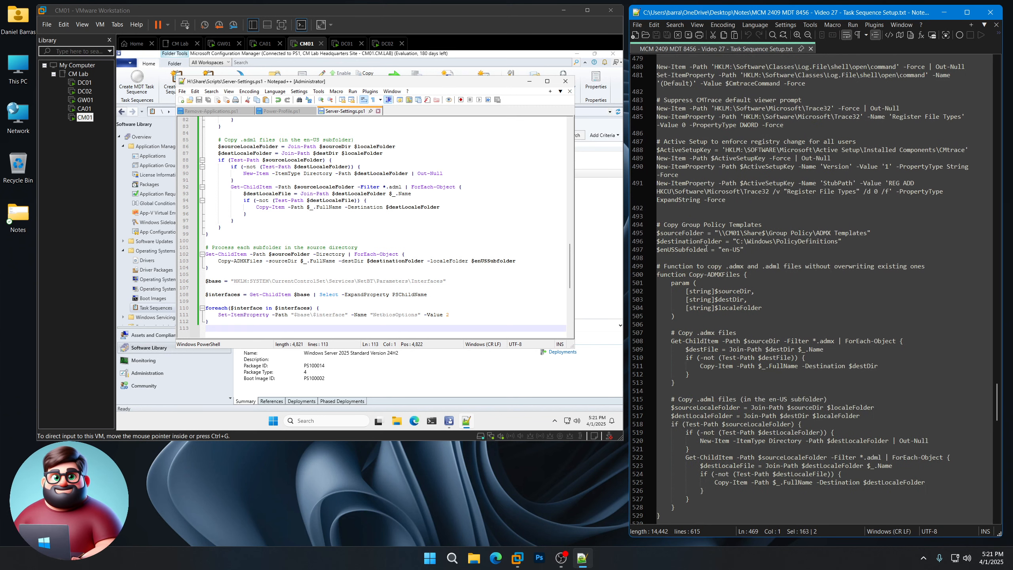
{"action": "scroll", "coordinate": [716, 289], "scroll_direction": "down", "scroll_amount": 9}
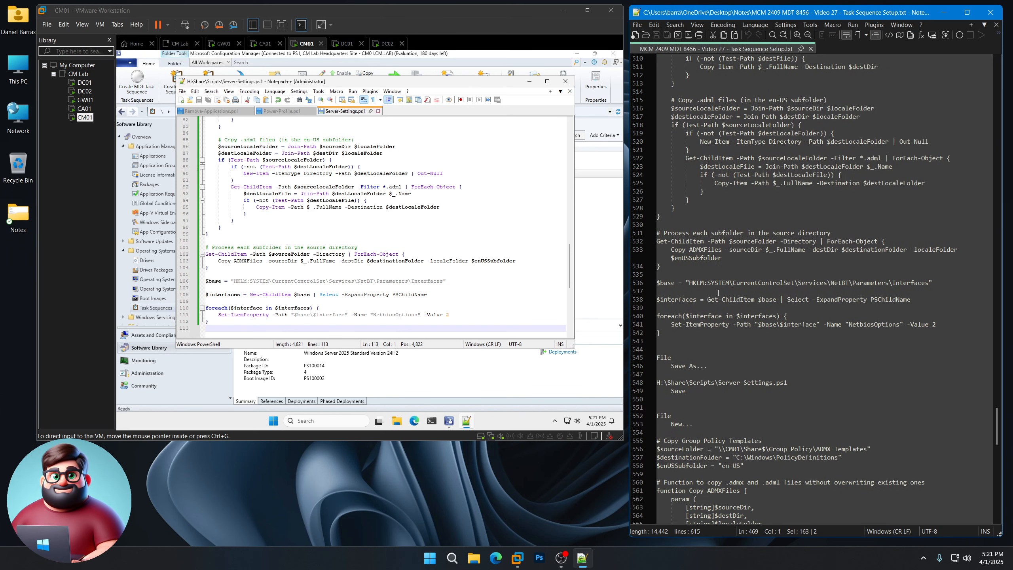
{"action": "scroll", "coordinate": [730, 292], "scroll_direction": "down", "scroll_amount": 3}
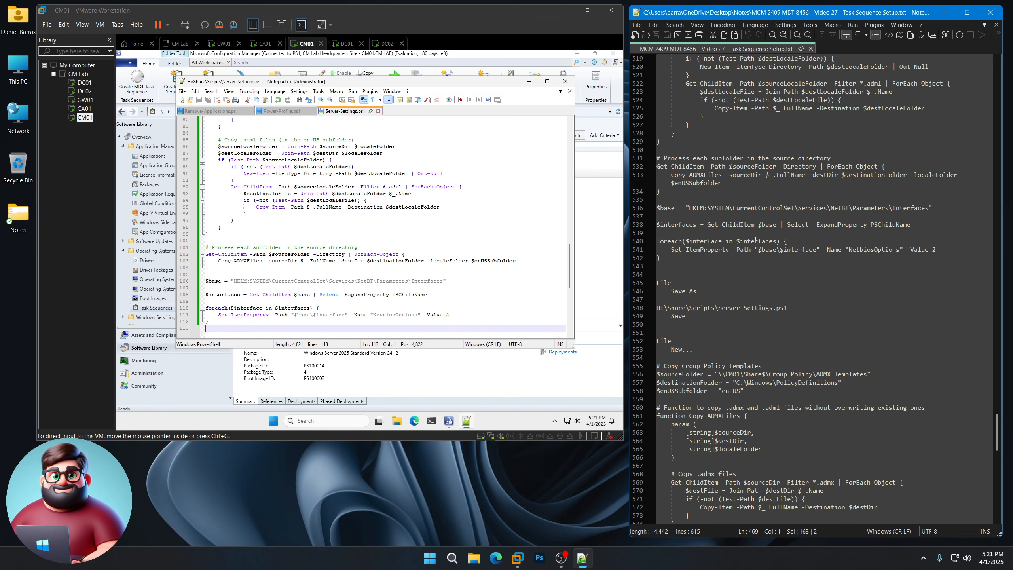
Create another file on CM01 and copy in the workstation settings script, from Copy Group Policy Templates through the NetbiosOptions loop.
{"action": "scroll", "coordinate": [753, 240], "scroll_direction": "down", "scroll_amount": 10}
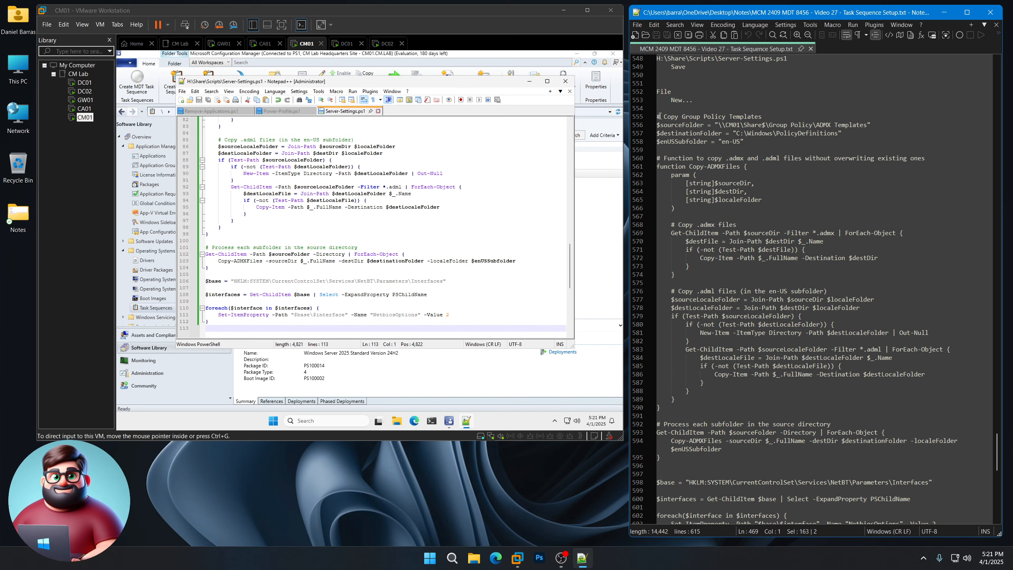
{"action": "left_click", "coordinate": [182, 91]}
{"action": "left_click", "coordinate": [194, 100]}
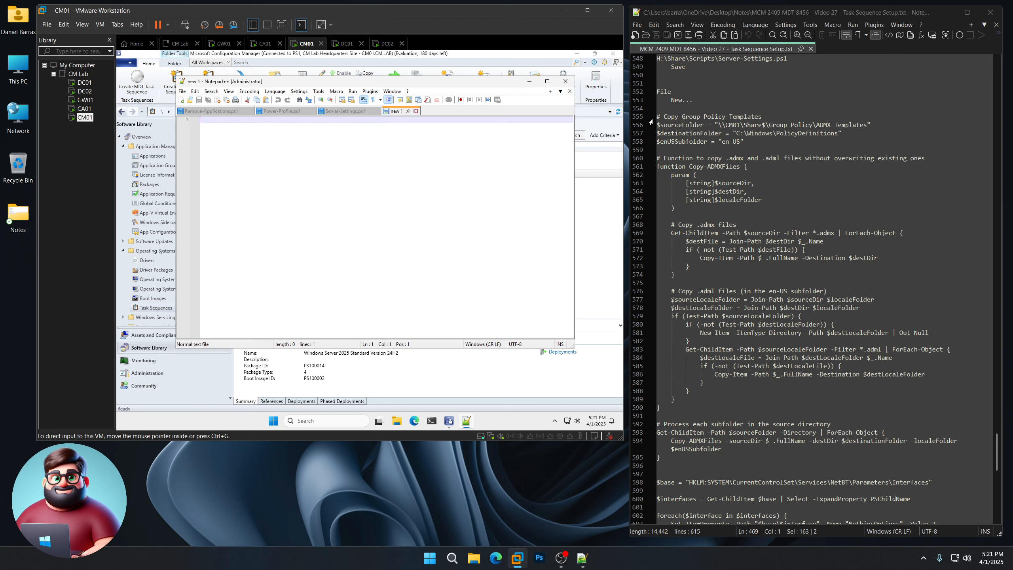
{"action": "left_click_drag", "start_coordinate": [659, 116], "coordinate": [684, 430]}
{"action": "right_click", "coordinate": [687, 416]}
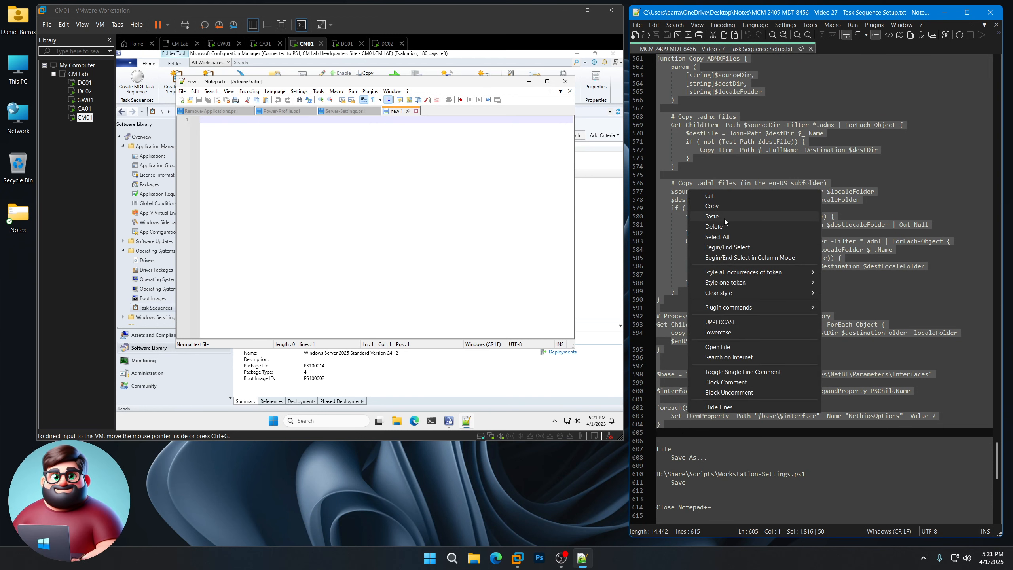
{"action": "left_click", "coordinate": [721, 206]}
{"action": "scroll", "coordinate": [782, 221], "scroll_direction": "up", "scroll_amount": 6}
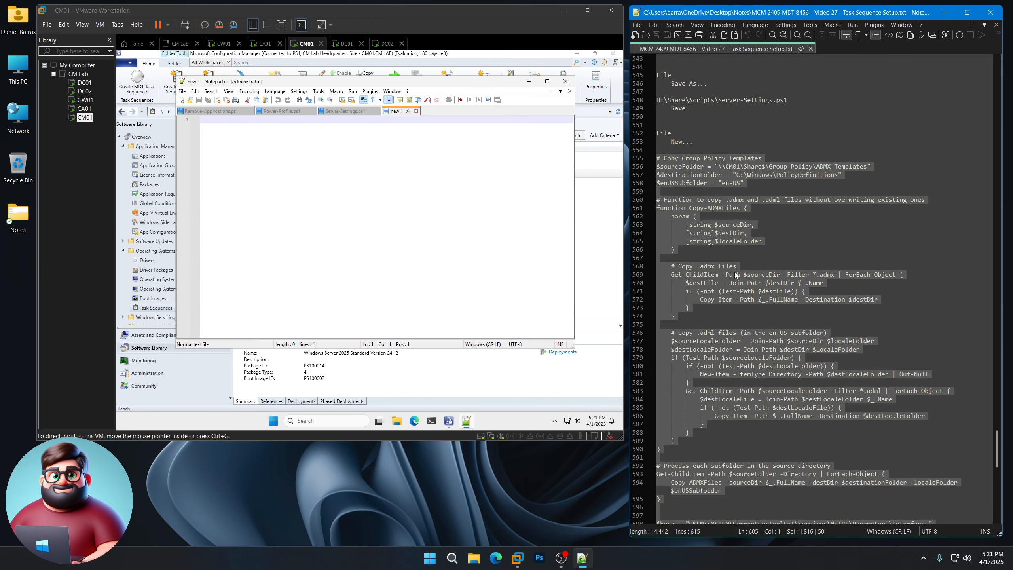
{"action": "scroll", "coordinate": [734, 278], "scroll_direction": "down", "scroll_amount": 8}
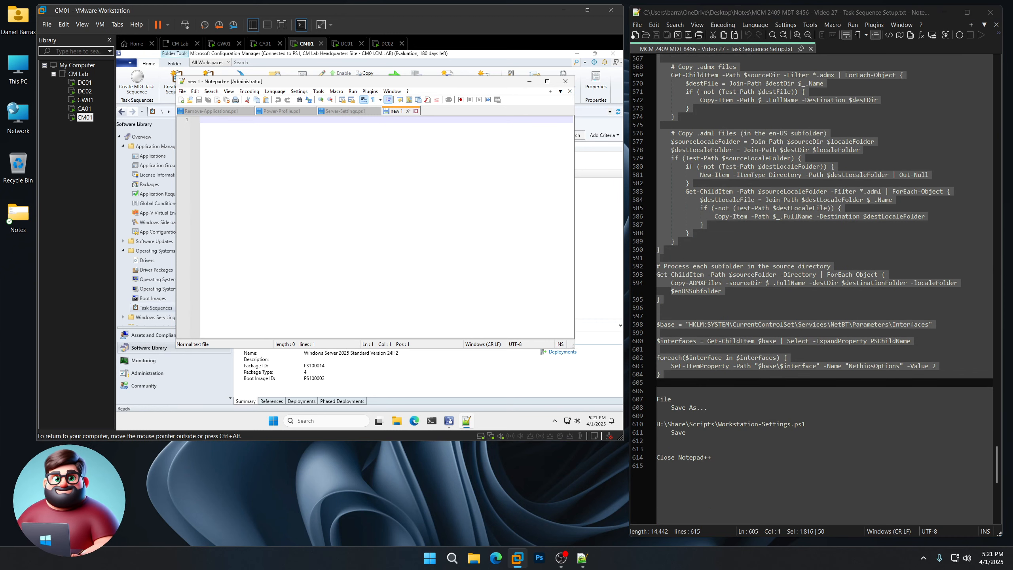
{"action": "right_click", "coordinate": [341, 186]}
{"action": "left_click", "coordinate": [347, 184]}
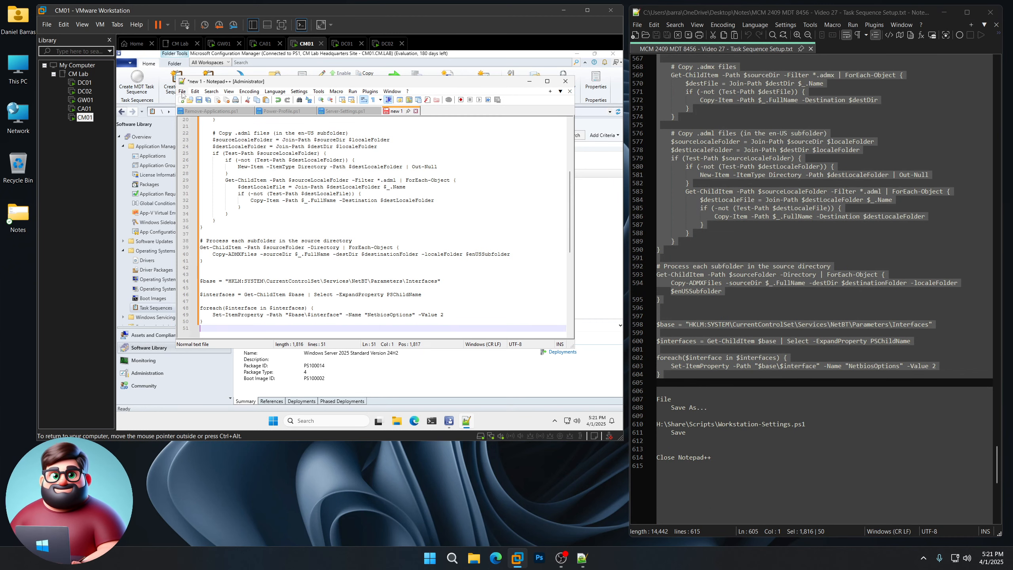
Save the workstation settings script as H:\Share\Scripts\Workstation-Settings.ps1, taking the path from the notes, and close the text editor on CM01.
{"action": "left_click", "coordinate": [182, 91]}
{"action": "left_click", "coordinate": [207, 161]}
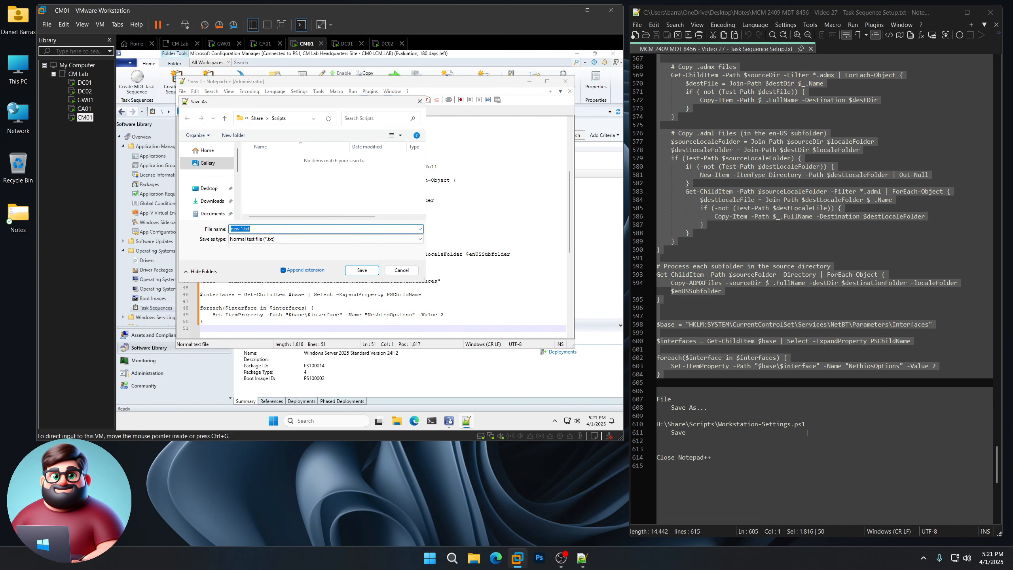
{"action": "left_click_drag", "start_coordinate": [806, 424], "coordinate": [656, 424]}
{"action": "right_click", "coordinate": [684, 424]}
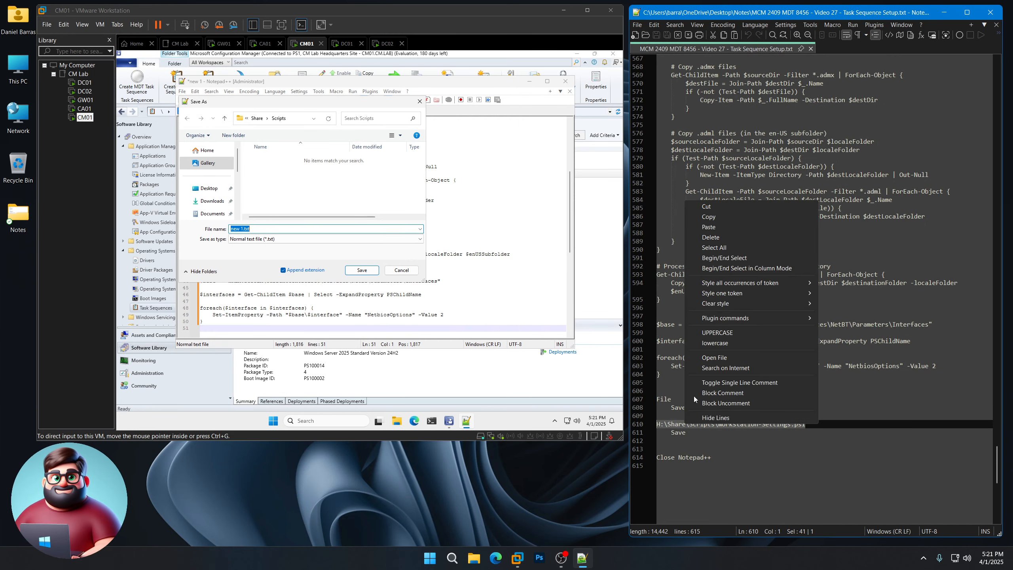
{"action": "left_click", "coordinate": [703, 217]}
{"action": "left_click", "coordinate": [274, 258]}
{"action": "key", "text": "ctrl+v"}
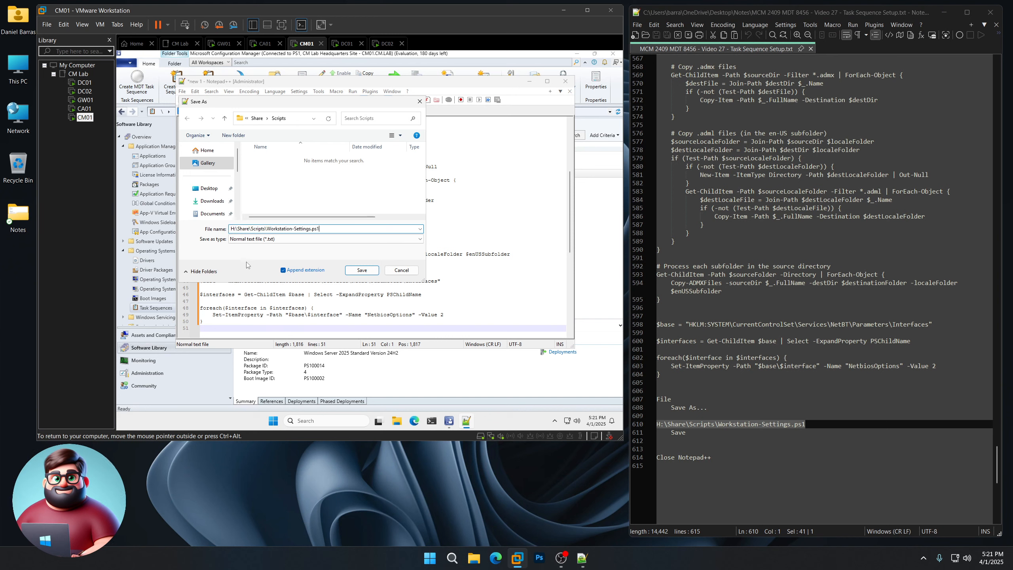
{"action": "left_click", "coordinate": [361, 271]}
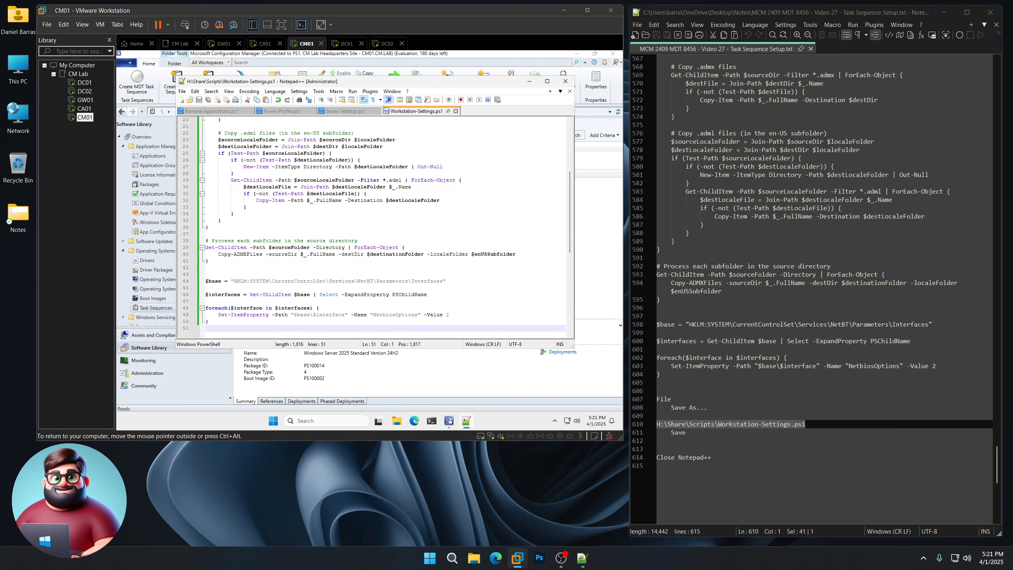
{"action": "left_click", "coordinate": [565, 81]}
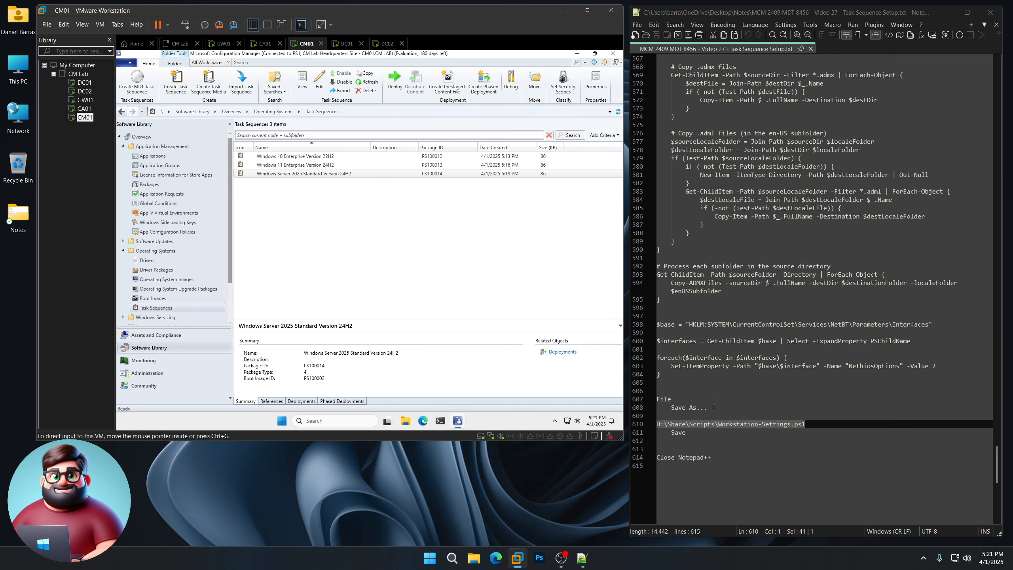
{"action": "left_click", "coordinate": [603, 483]}
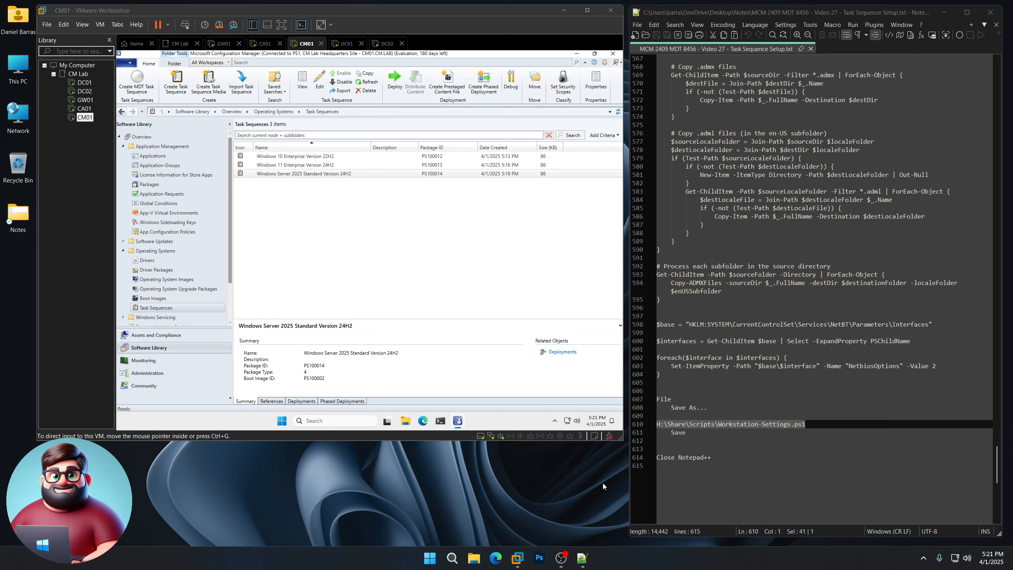